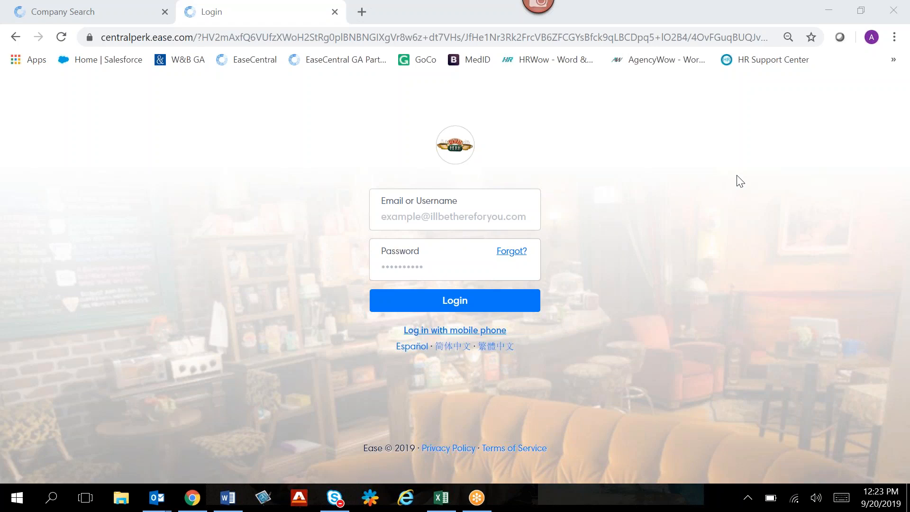
# - Switch to the Welcome to Ease e-mail in Outlook and follow its sign-up link
pyautogui.moveTo(225, 506)
pyautogui.moveTo(157, 498)
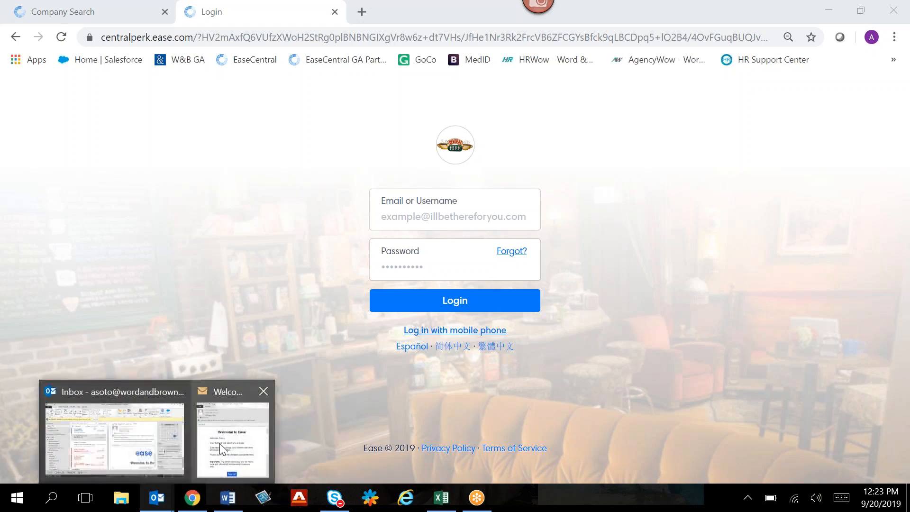
pyautogui.click(220, 443)
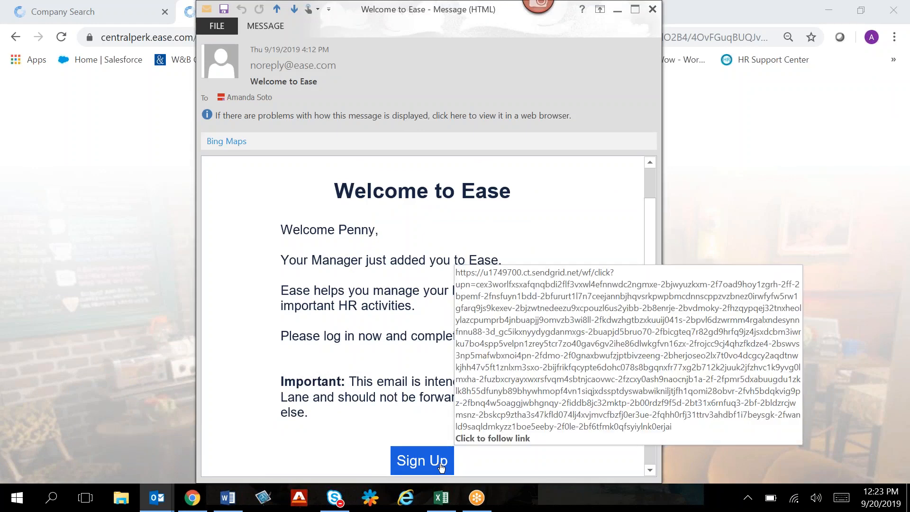
pyautogui.click(441, 467)
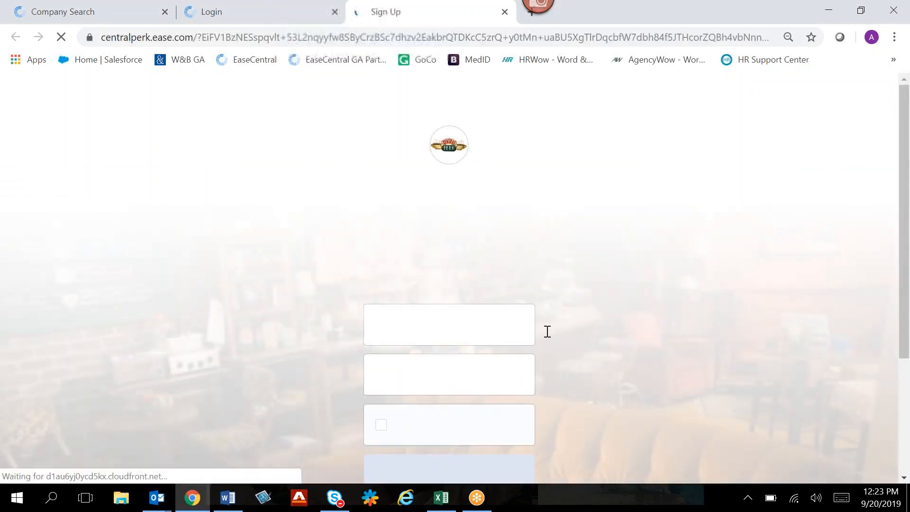
# - Enter and confirm a new account password, agree to the Terms of Service and submit the sign-up form
pyautogui.scroll(-1, 593, 303)
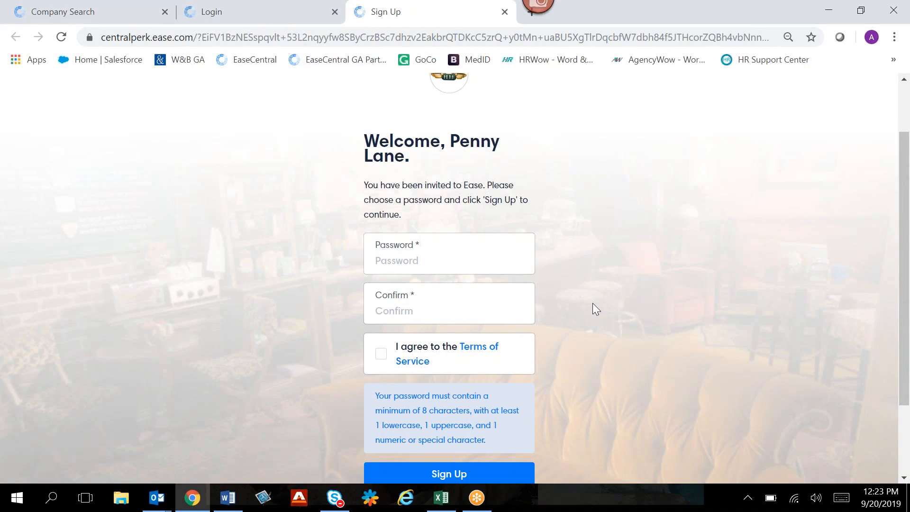
pyautogui.scroll(1, 573, 237)
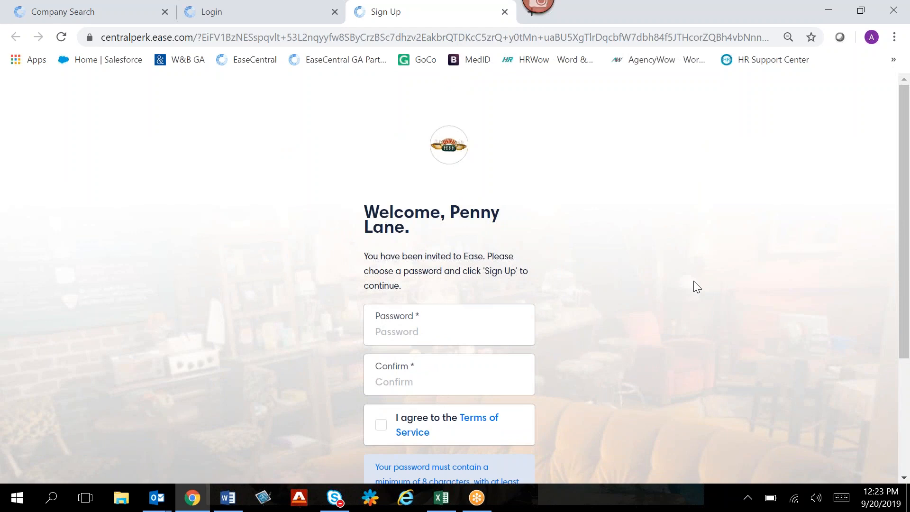
pyautogui.scroll(-1, 695, 286)
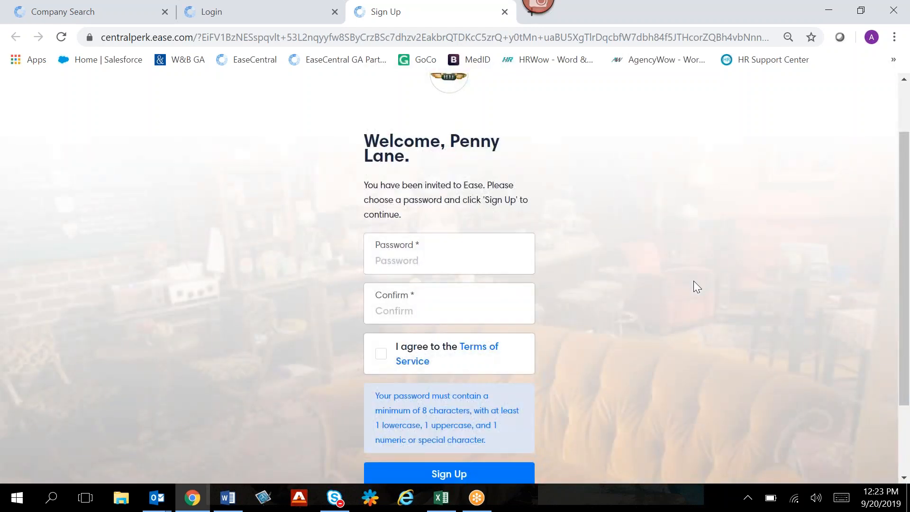
pyautogui.click(506, 254)
pyautogui.click(482, 258)
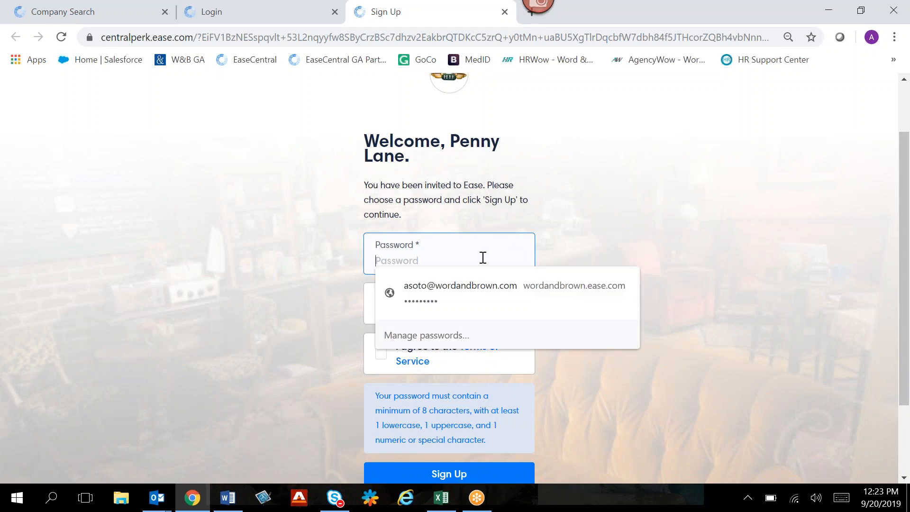
pyautogui.write('••••••')
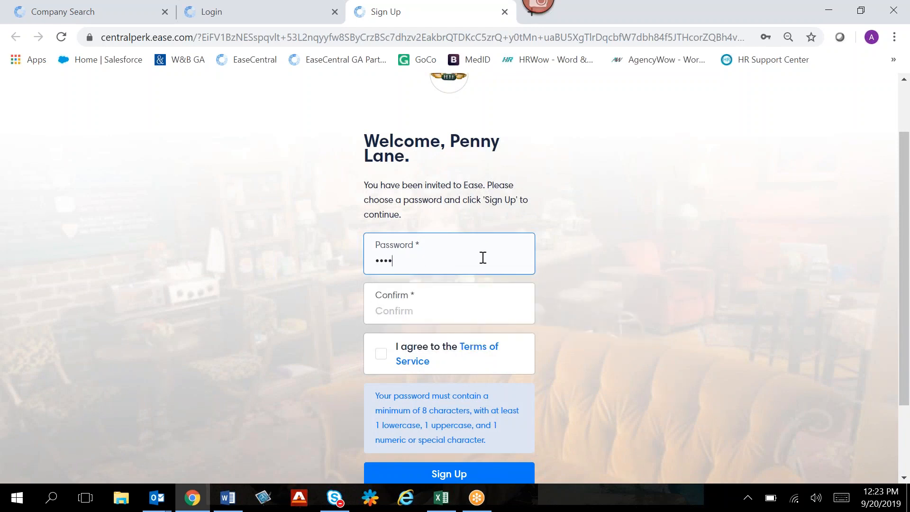
pyautogui.write('••••••••••')
pyautogui.click(380, 354)
pyautogui.click(431, 468)
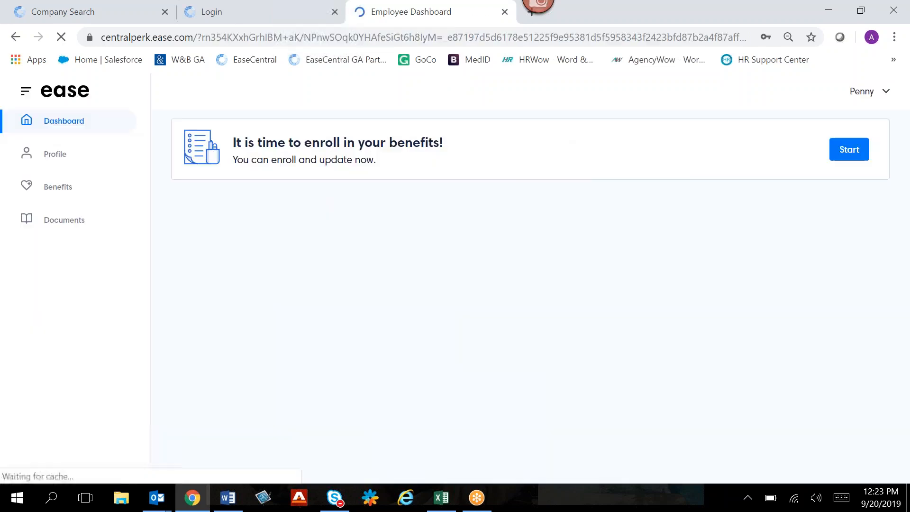
# - Look at the options in the employee's account menu on the dashboard and close it
pyautogui.click(809, 55)
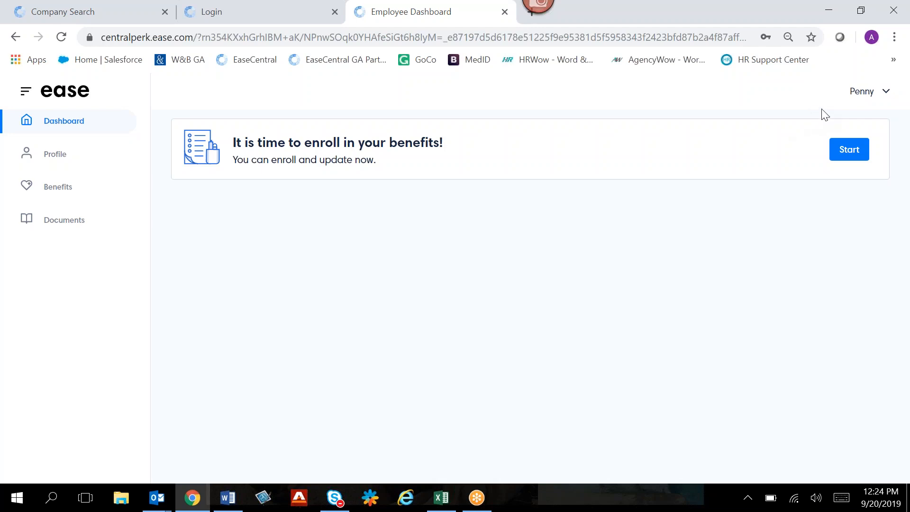
pyautogui.click(857, 100)
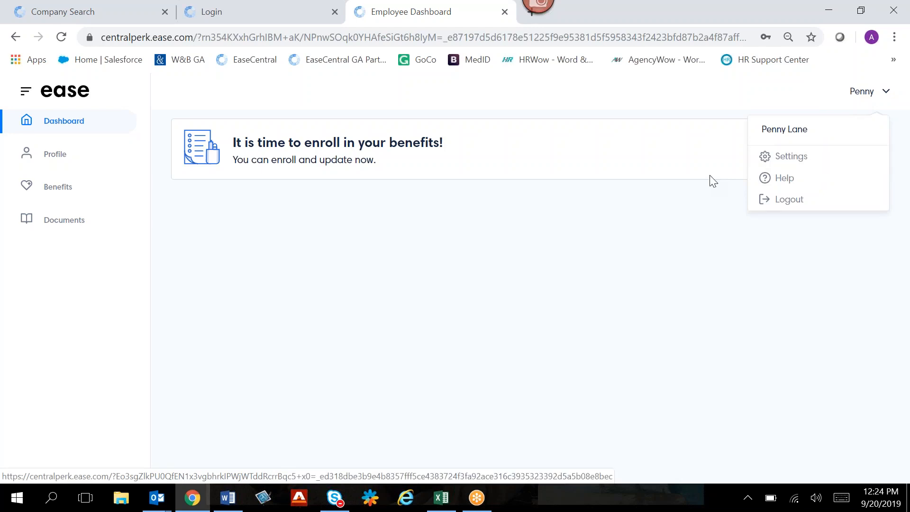
pyautogui.click(661, 225)
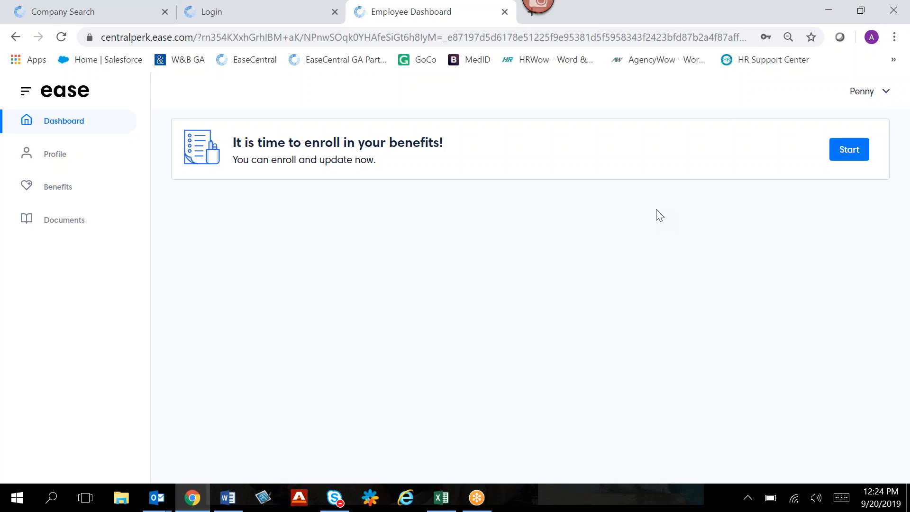
# - Start the benefits enrollment from the dashboard and continue past the introduction and Overview to the Profile section
pyautogui.click(853, 157)
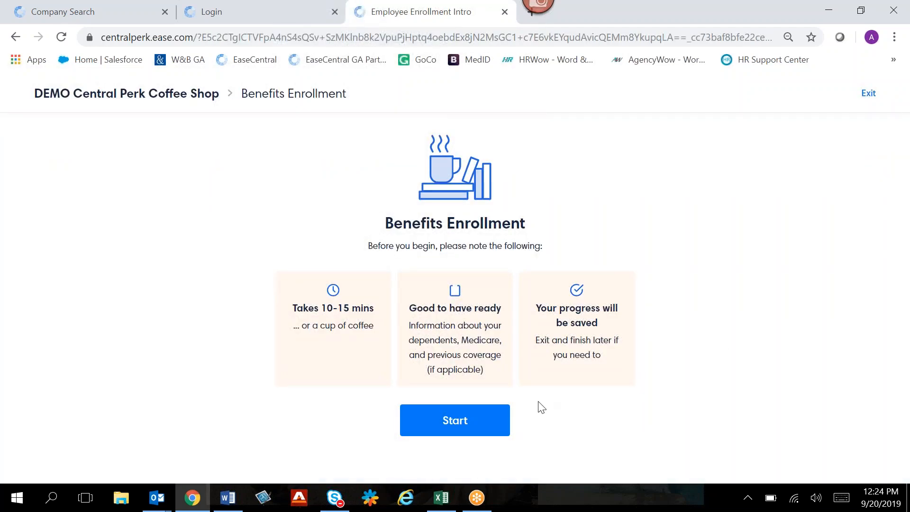
pyautogui.click(490, 429)
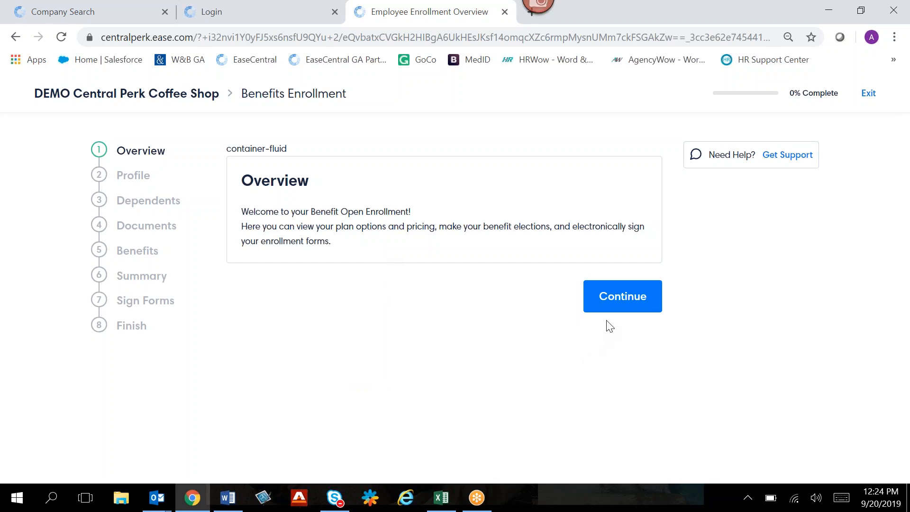
pyautogui.click(619, 308)
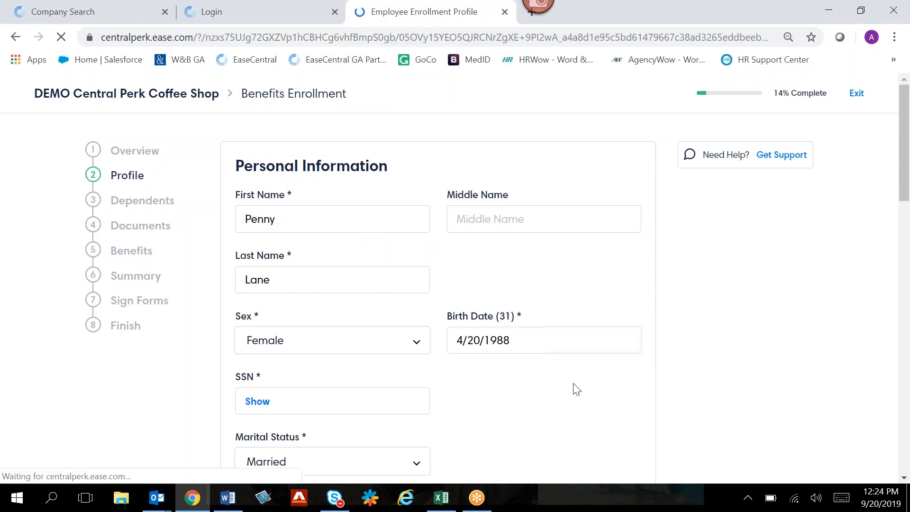
# - Fill in the profile's Additional Information with company T-shirt size Small and favorite birthday dessert Chocolate Cake
pyautogui.scroll(-2, 581, 385)
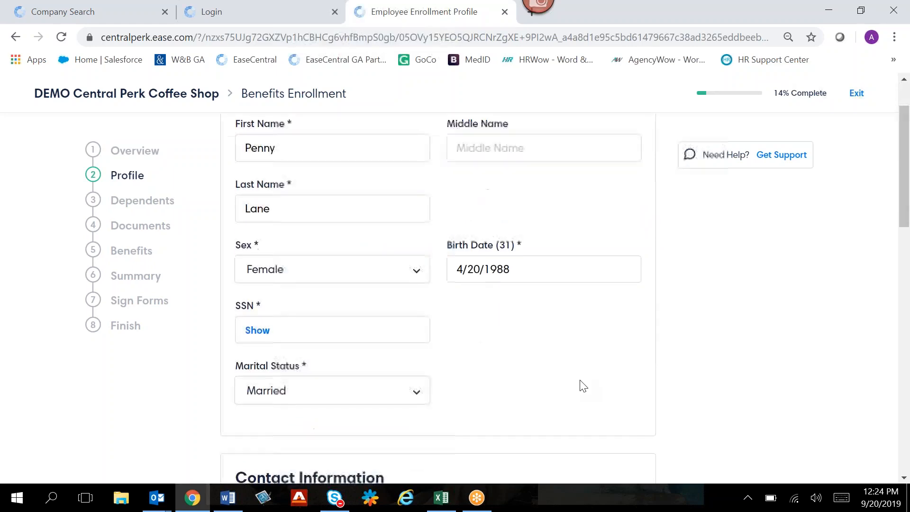
pyautogui.scroll(-6, 583, 387)
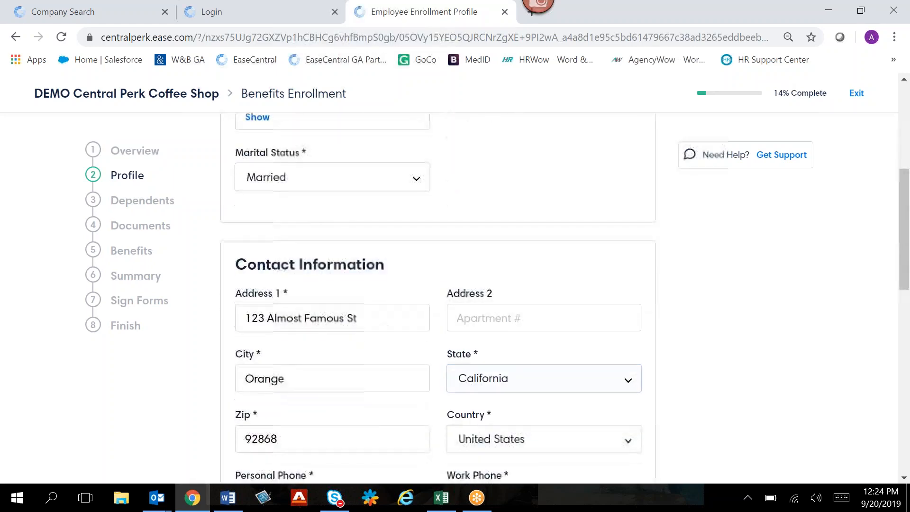
pyautogui.scroll(-6, 565, 297)
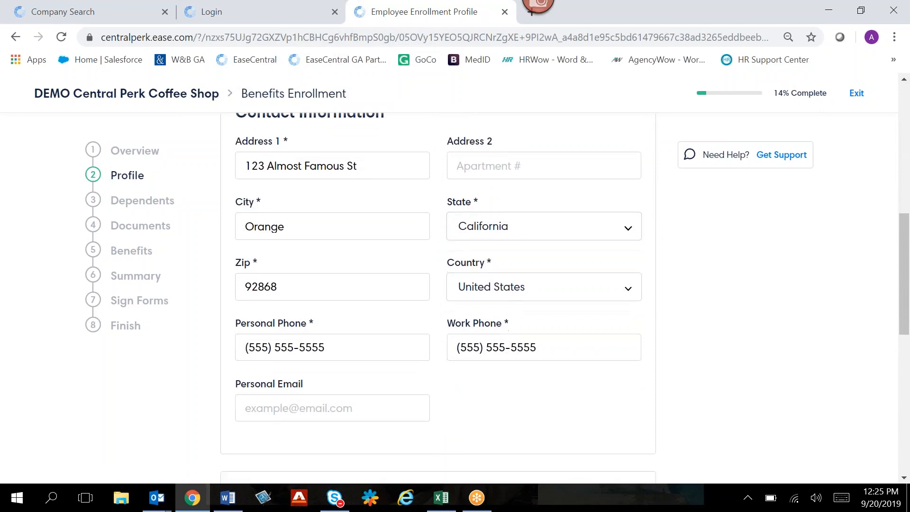
pyautogui.scroll(-1, 446, 303)
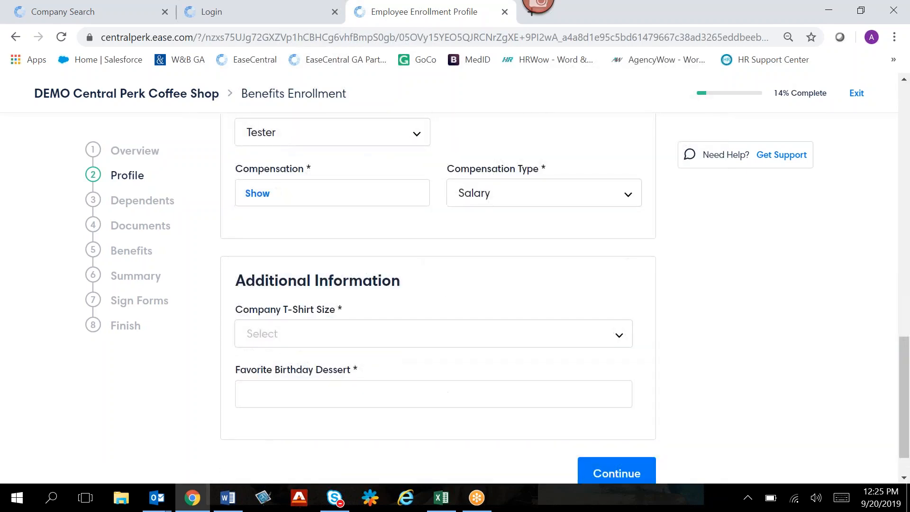
pyautogui.scroll(-1, 446, 303)
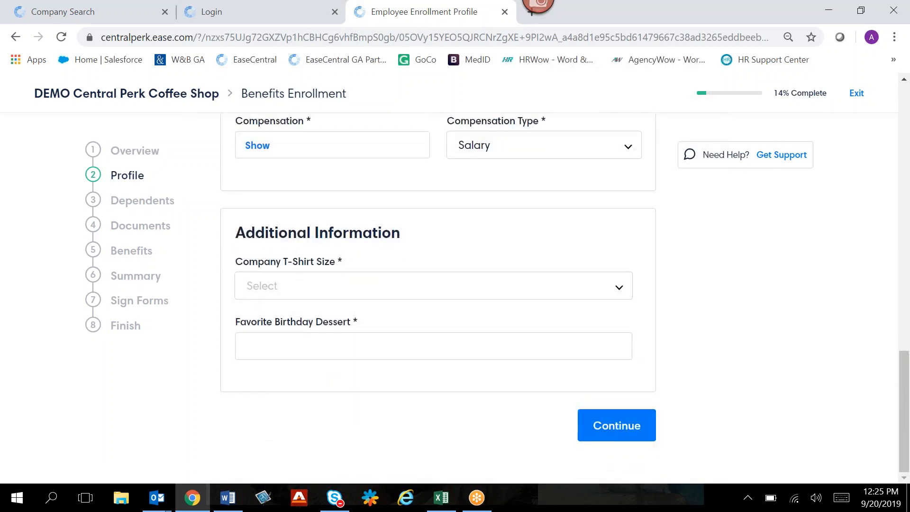
pyautogui.click(456, 299)
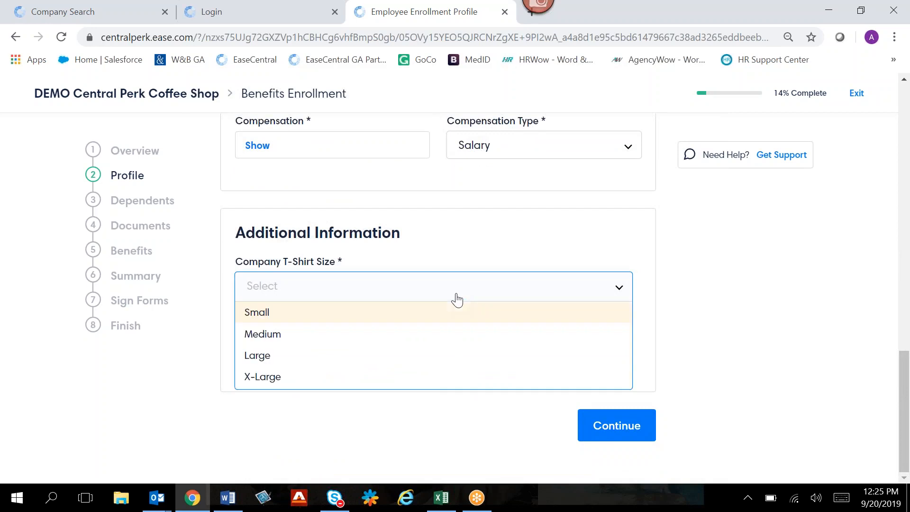
pyautogui.click(437, 315)
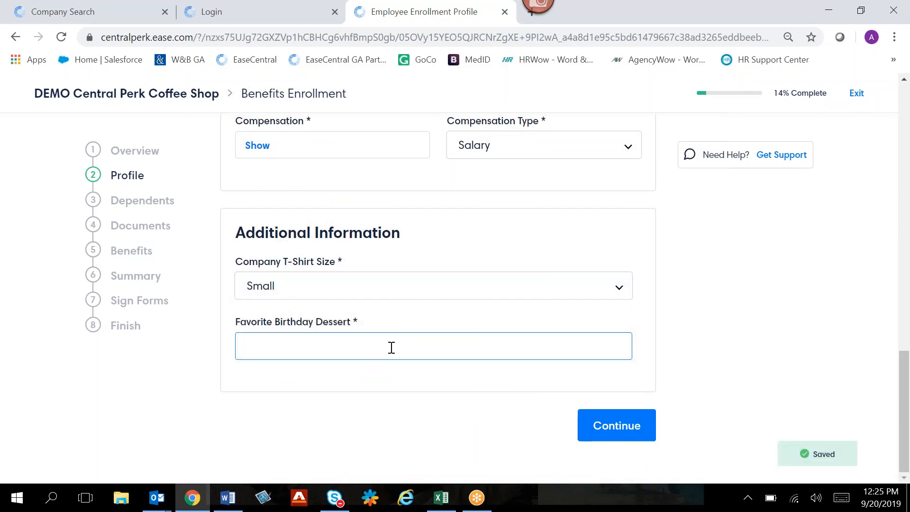
pyautogui.write('Cho')
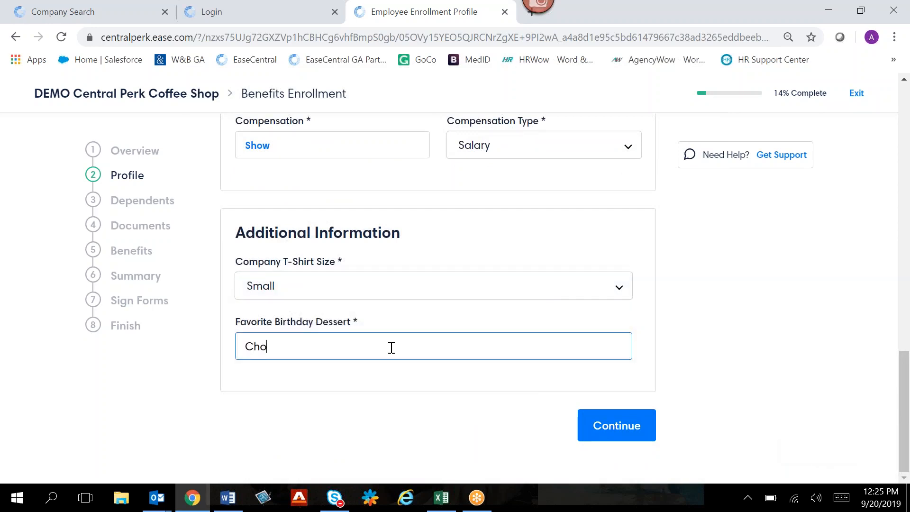
pyautogui.write('colate Cake')
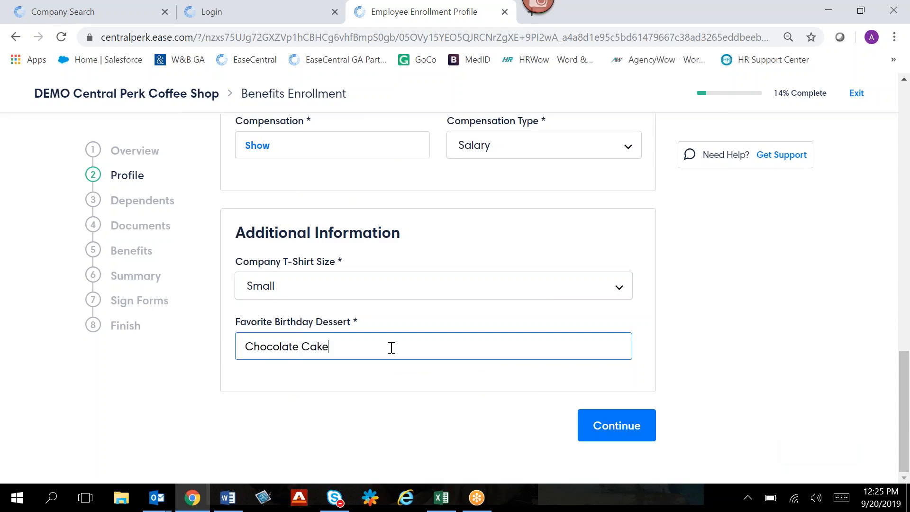
# - Submit the profile and continue through Dependents and Documents to the medical plan, without adding a dependent
pyautogui.click(646, 432)
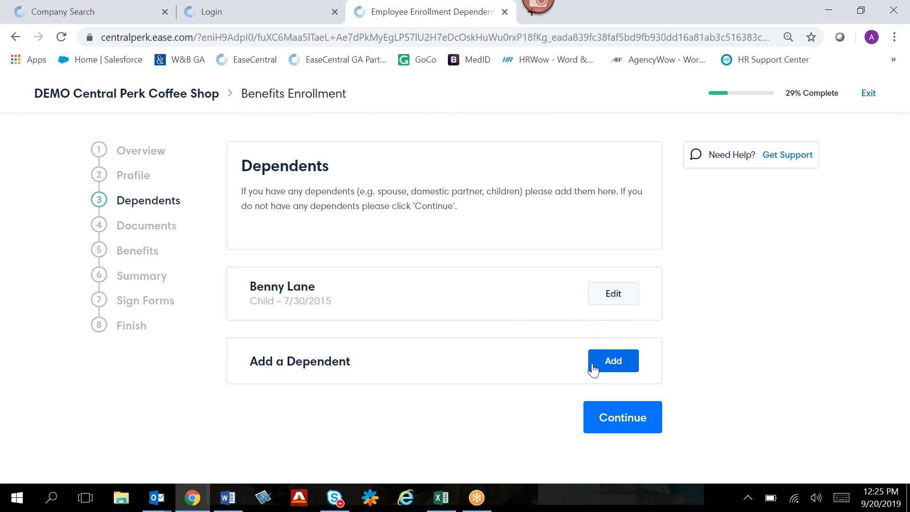
pyautogui.click(605, 420)
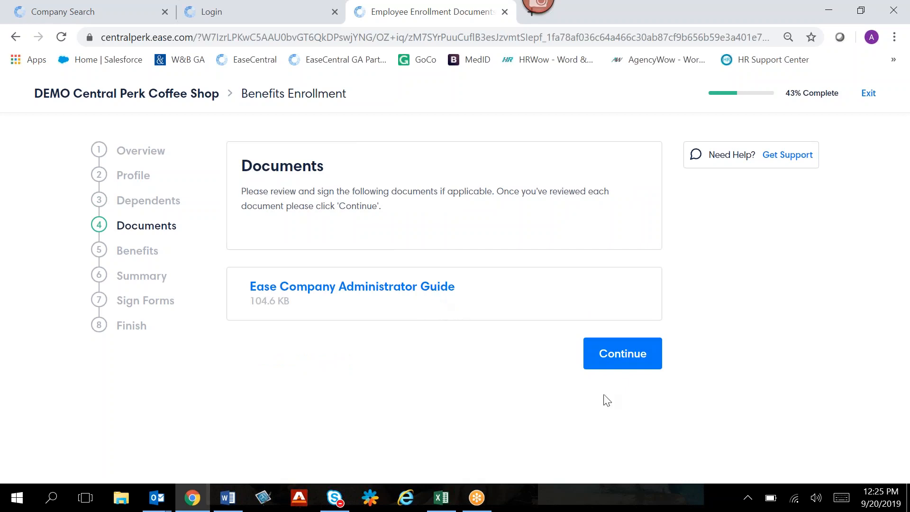
pyautogui.click(620, 366)
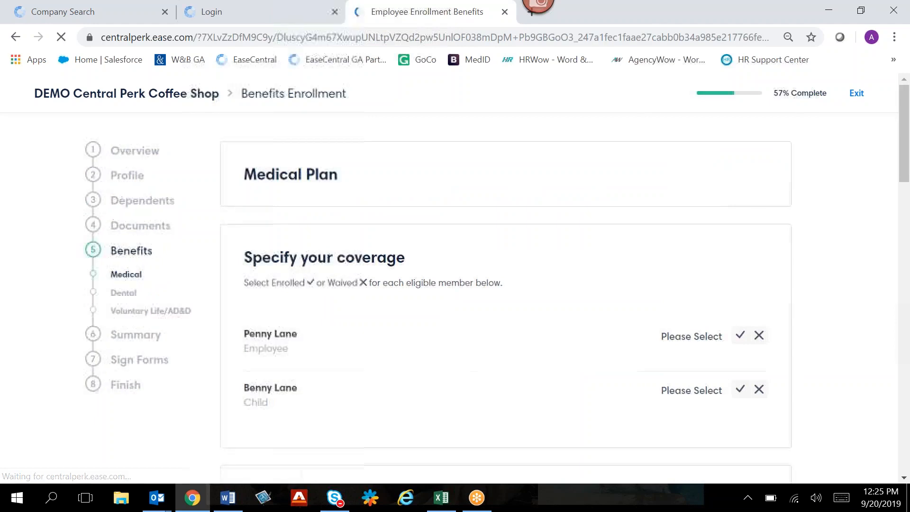
# - Specify the medical plan coverage with the employee as Enrolled and the child as Waived
pyautogui.scroll(-2, 839, 282)
pyautogui.scroll(-1, 837, 280)
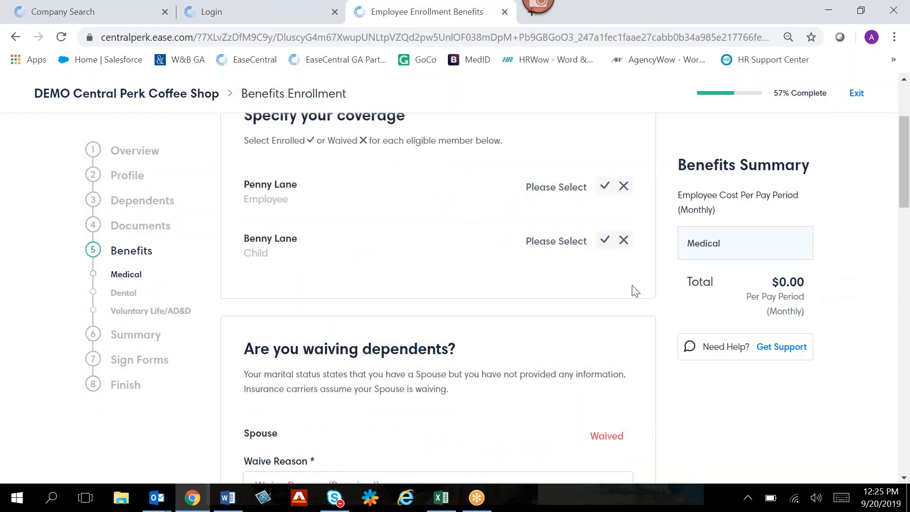
pyautogui.click(605, 187)
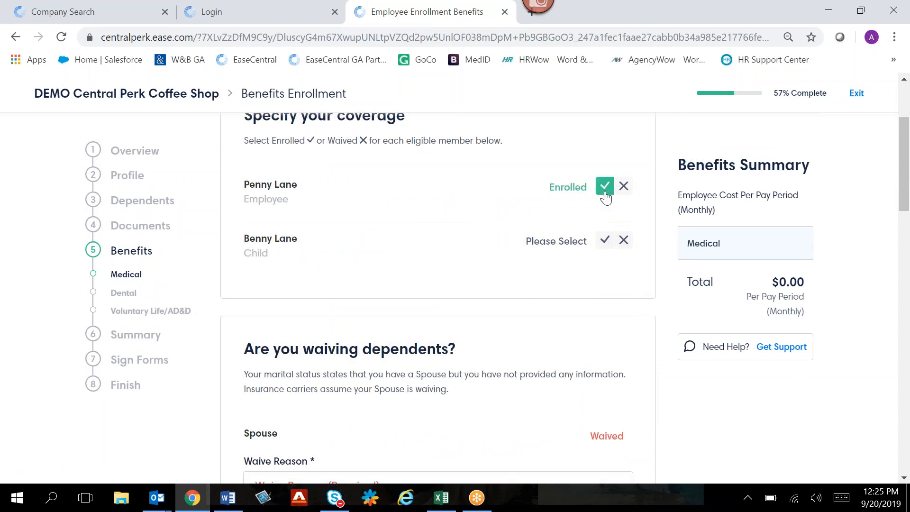
pyautogui.click(622, 192)
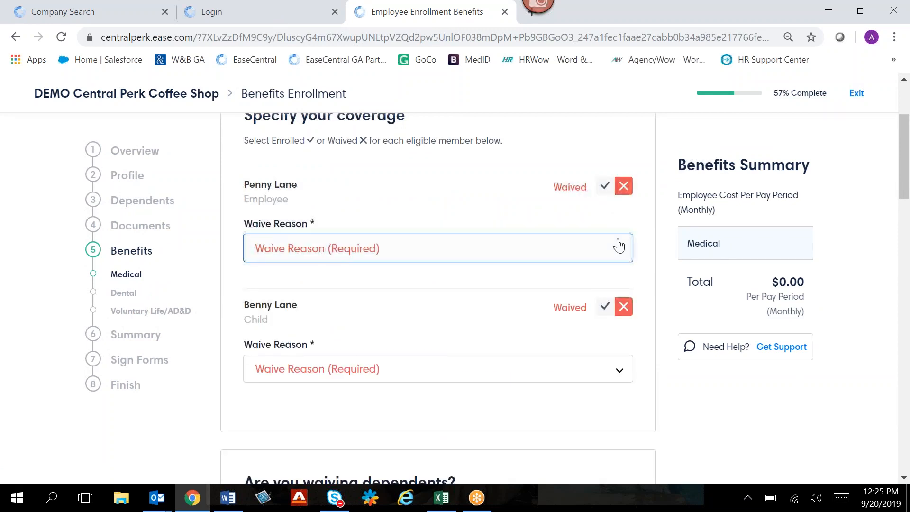
pyautogui.click(606, 188)
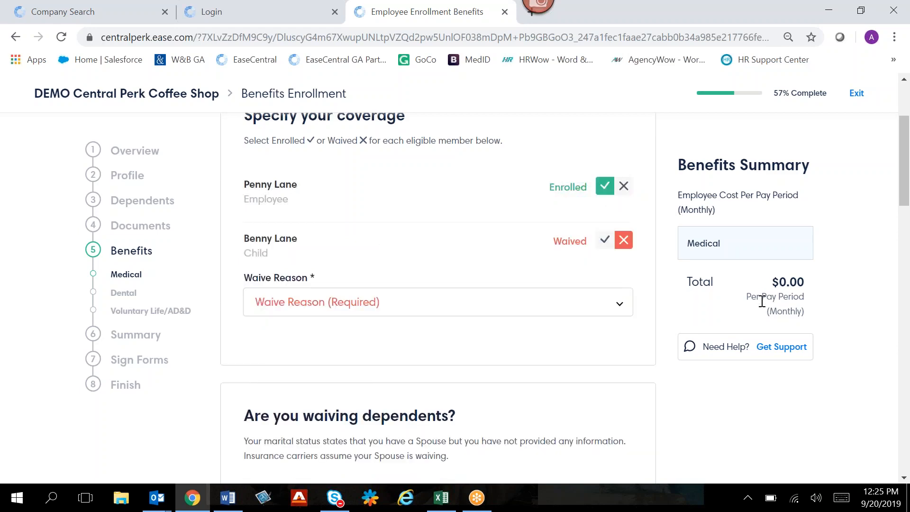
# - Set the spouse's waive reason for the medical plan to Individual policy
pyautogui.scroll(-1, 761, 301)
pyautogui.scroll(-1, 762, 301)
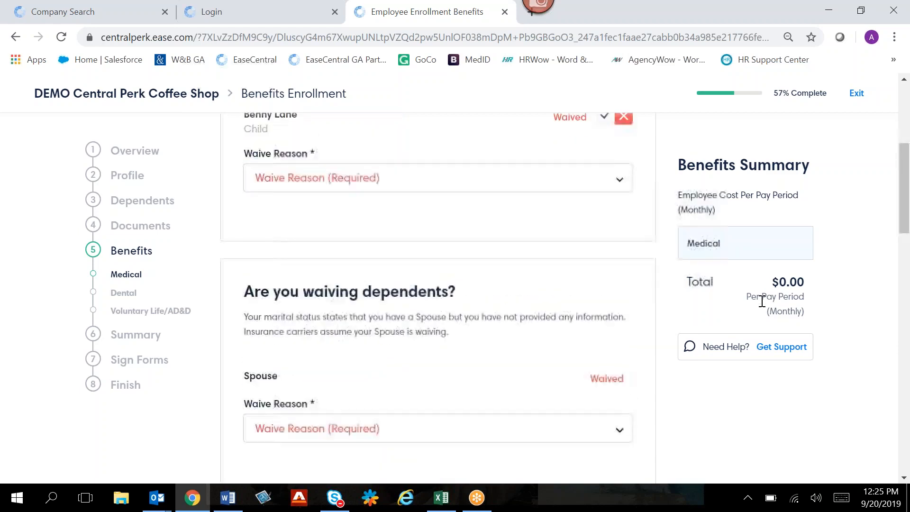
pyautogui.scroll(1, 761, 301)
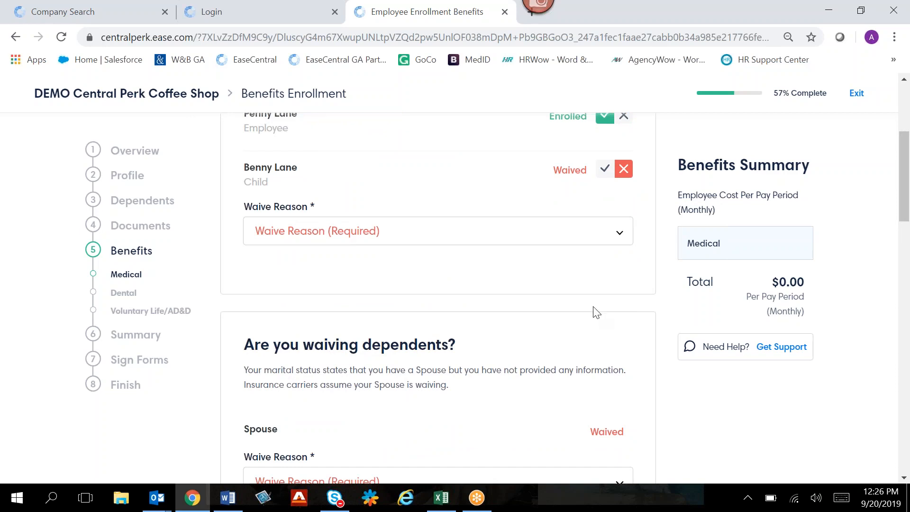
pyautogui.scroll(-1, 593, 313)
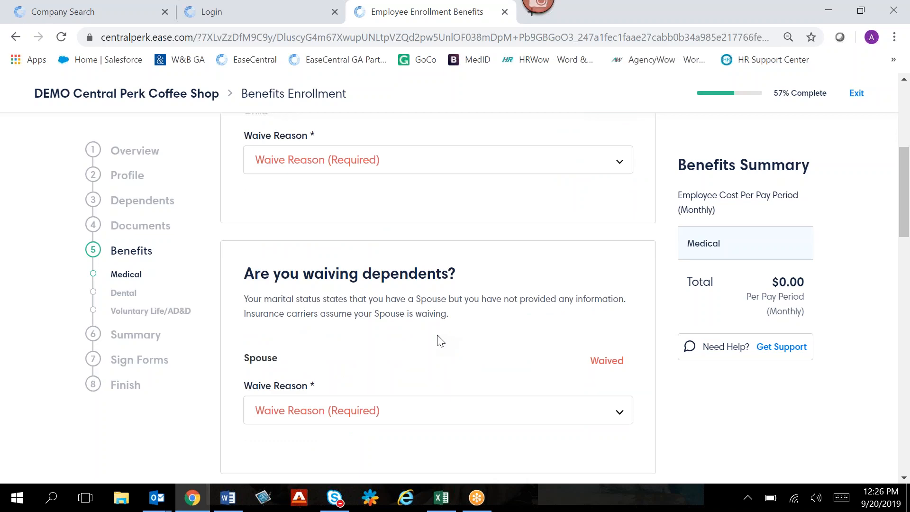
pyautogui.click(406, 417)
pyautogui.scroll(-1, 406, 440)
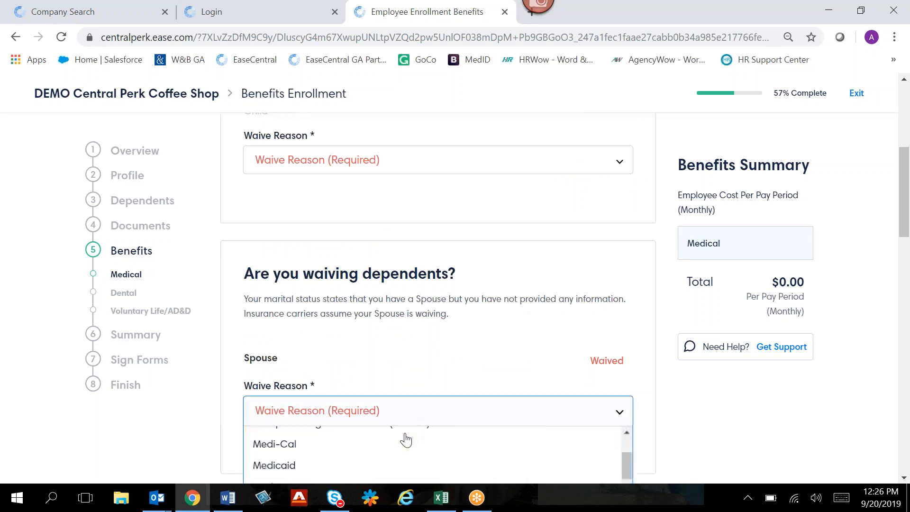
pyautogui.scroll(3, 405, 437)
pyautogui.scroll(-1, 710, 395)
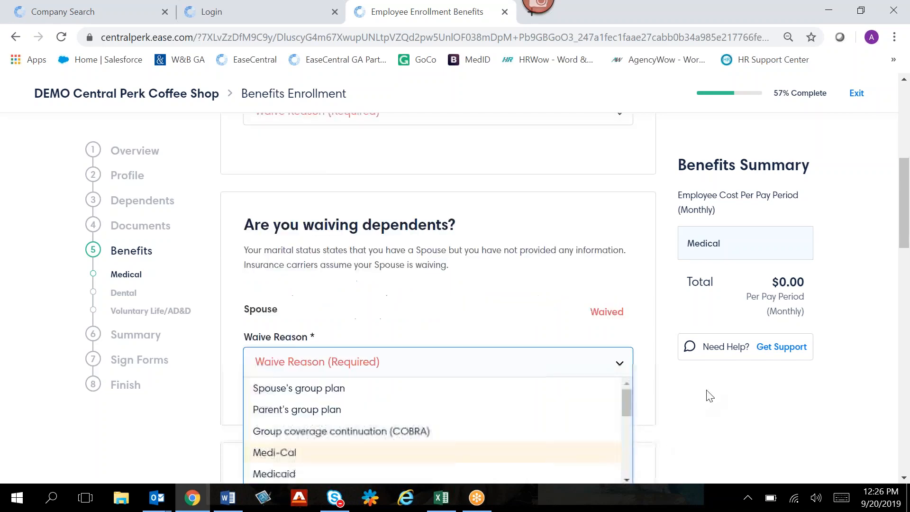
pyautogui.scroll(-2, 710, 395)
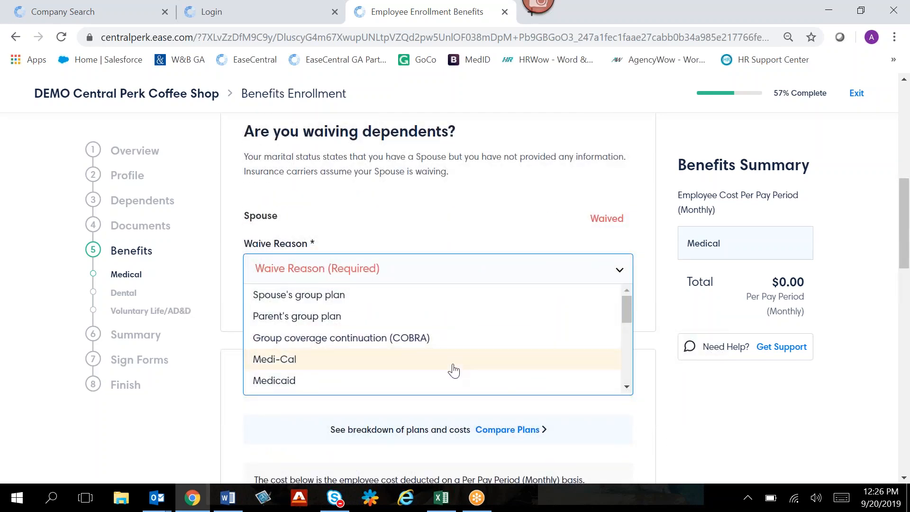
pyautogui.moveTo(627, 317); pyautogui.dragTo(622, 351)
pyautogui.click(474, 351)
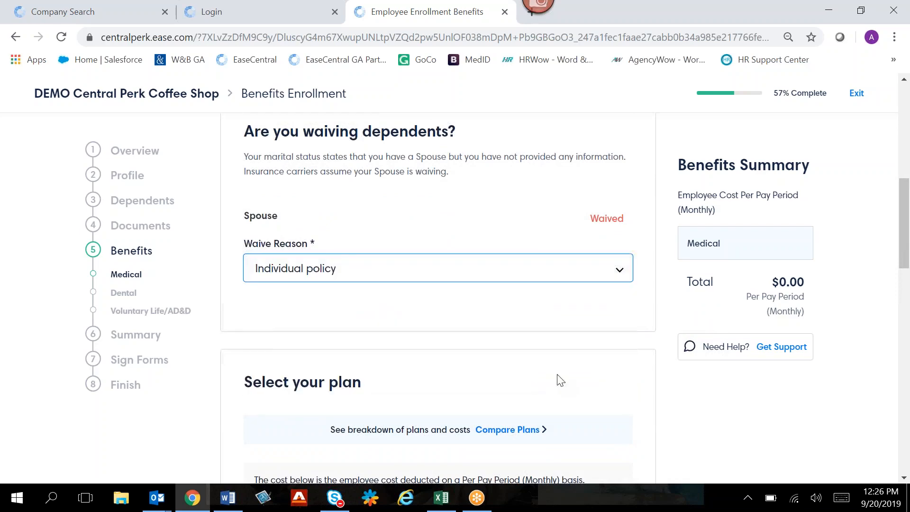
# - Change the child's medical coverage to Enrolled and review the plans' cost per pay period
pyautogui.scroll(5, 640, 420)
pyautogui.scroll(2, 640, 420)
pyautogui.scroll(-5, 641, 420)
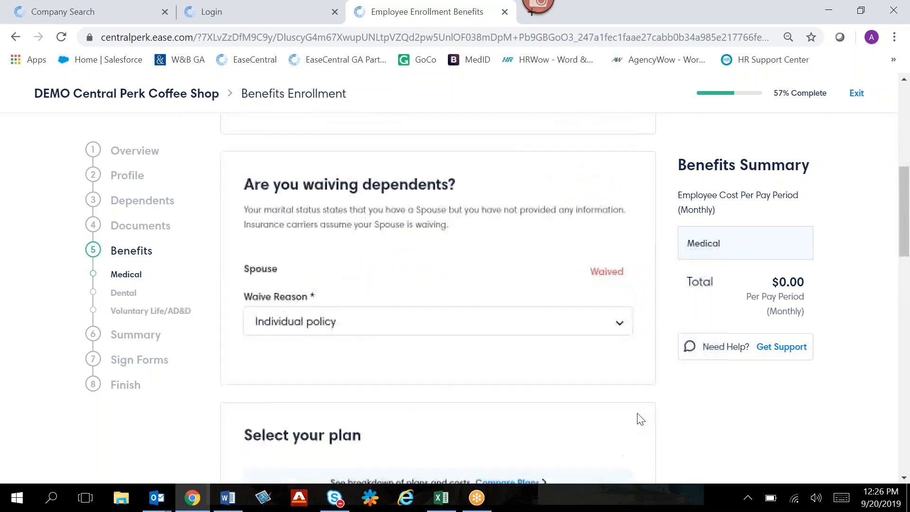
pyautogui.scroll(-7, 640, 420)
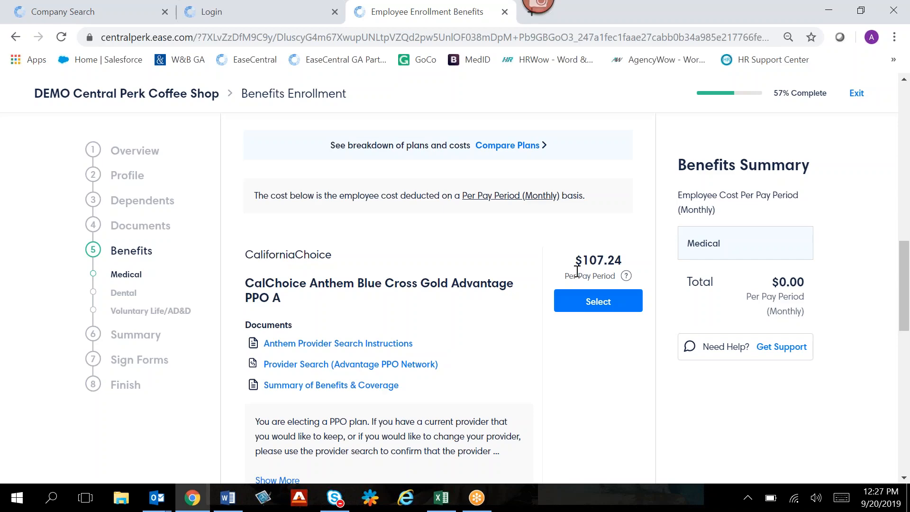
pyautogui.scroll(1, 577, 271)
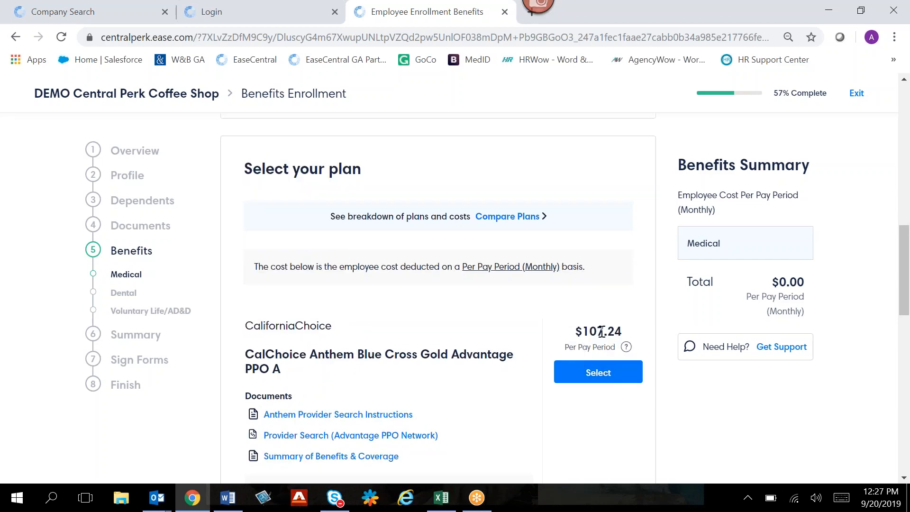
pyautogui.scroll(2, 602, 330)
pyautogui.scroll(8, 601, 331)
pyautogui.click(605, 240)
pyautogui.scroll(-12, 608, 322)
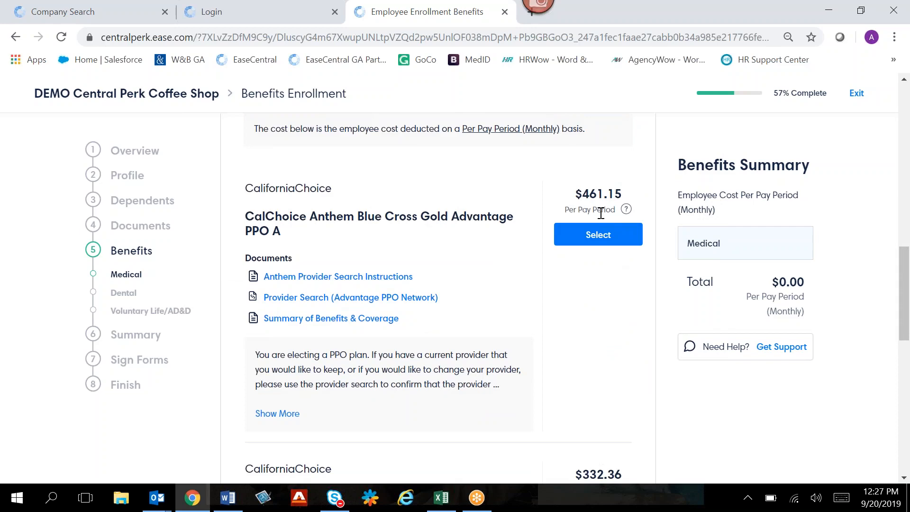
pyautogui.scroll(2, 601, 213)
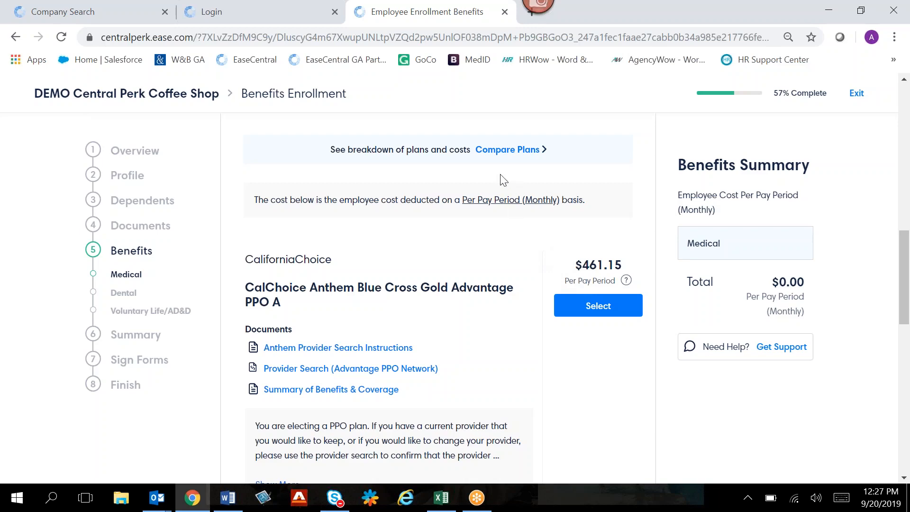
# - Compare the available medical plans' costs and benefits from deductible to out-of-pocket maximum, and close the comparison
pyautogui.click(504, 150)
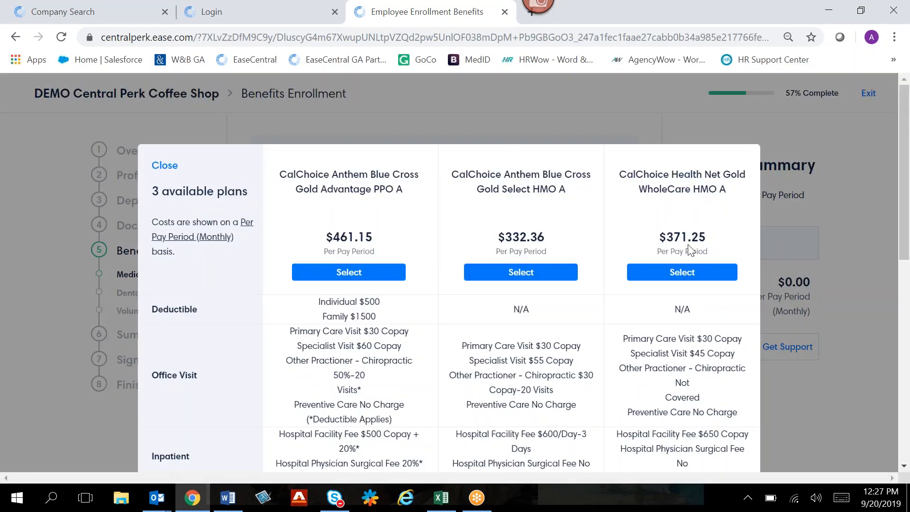
pyautogui.scroll(-1, 795, 297)
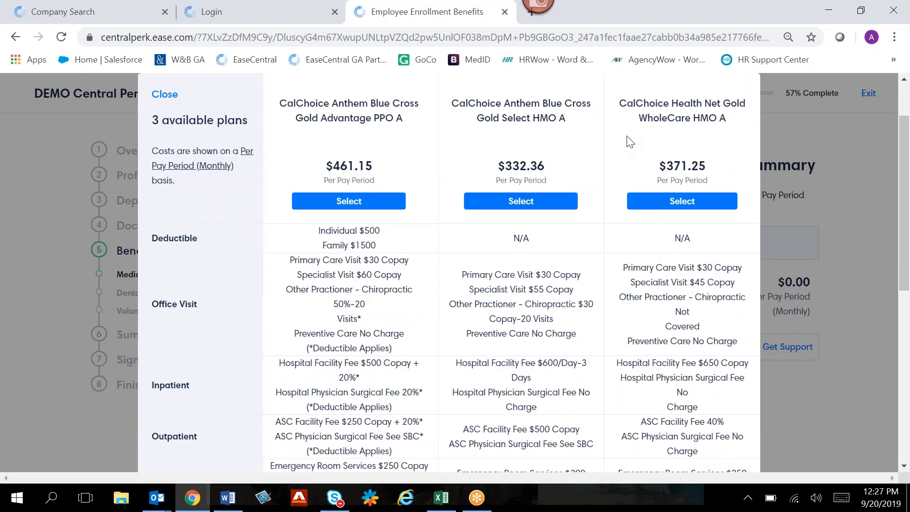
pyautogui.scroll(-1, 430, 259)
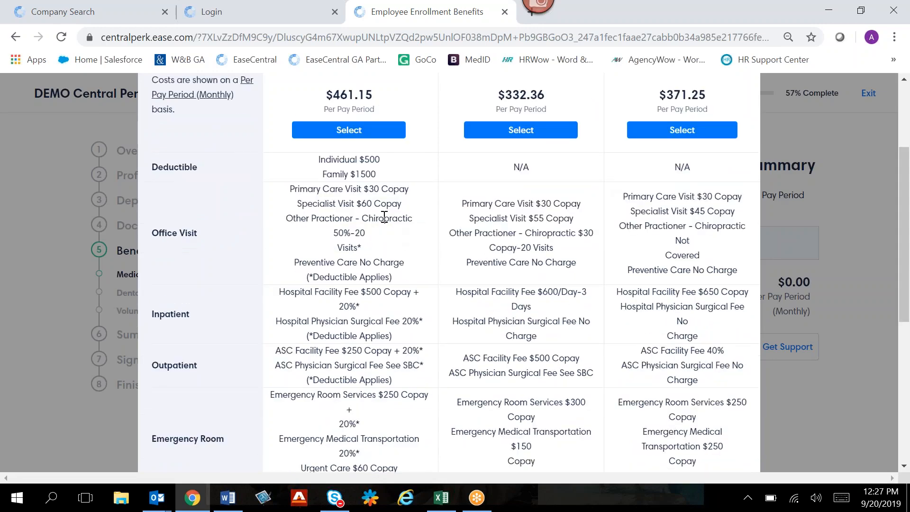
pyautogui.scroll(-5, 384, 216)
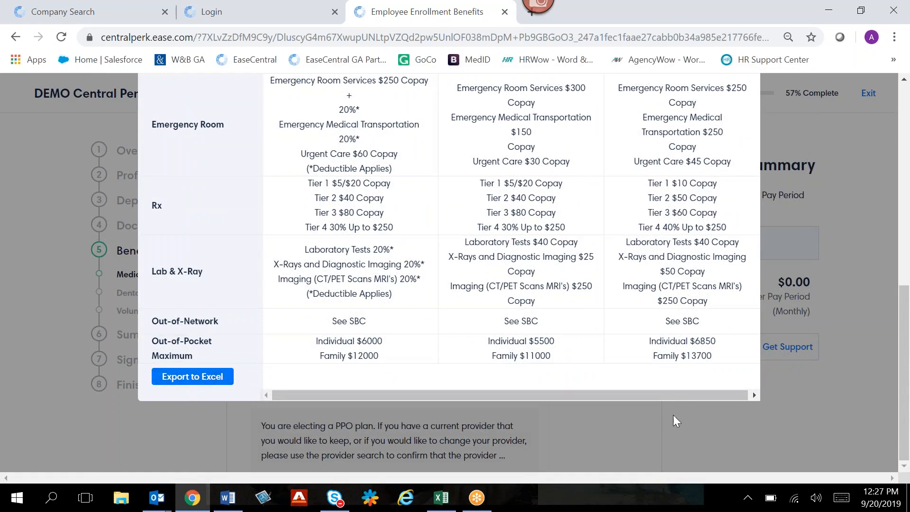
pyautogui.click(799, 426)
# - View the Summary of Benefits & Coverage and the Provider Search for the Gold Advantage PPO A plan, and return to the enrollment
pyautogui.scroll(-1, 798, 430)
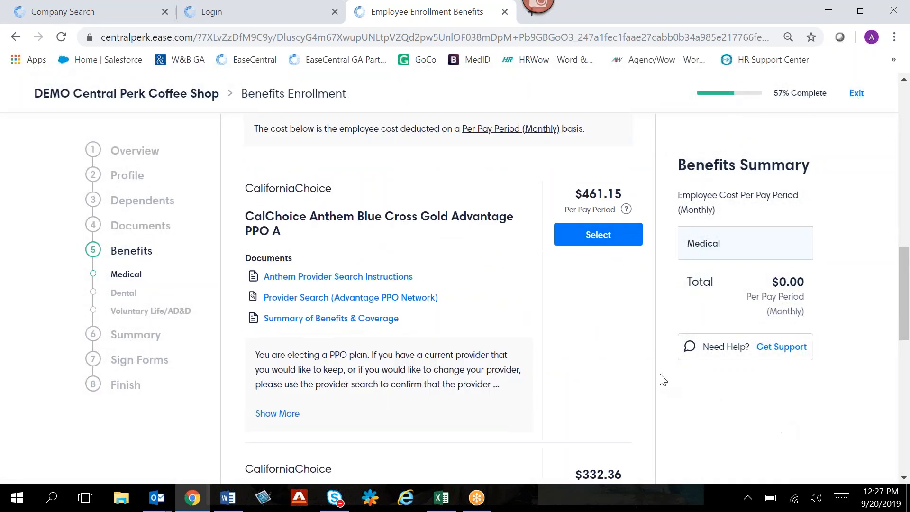
pyautogui.click(387, 323)
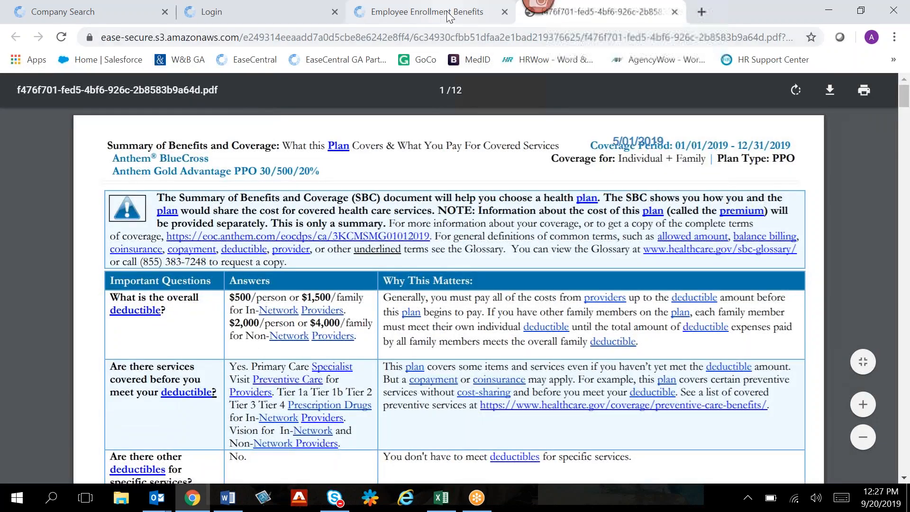
pyautogui.click(447, 17)
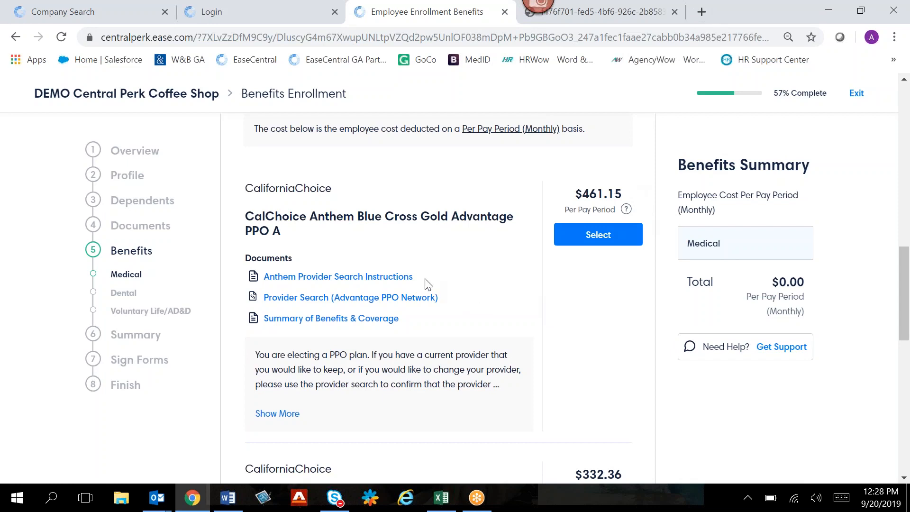
pyautogui.click(416, 297)
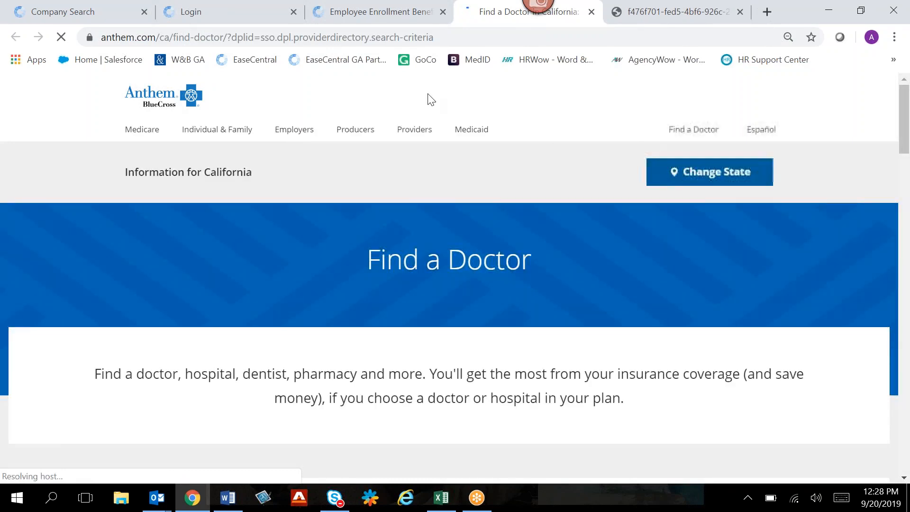
pyautogui.click(374, 12)
# - Select CalChoice Anthem Blue Cross Gold Select HMO A as the medical plan
pyautogui.scroll(-1, 571, 348)
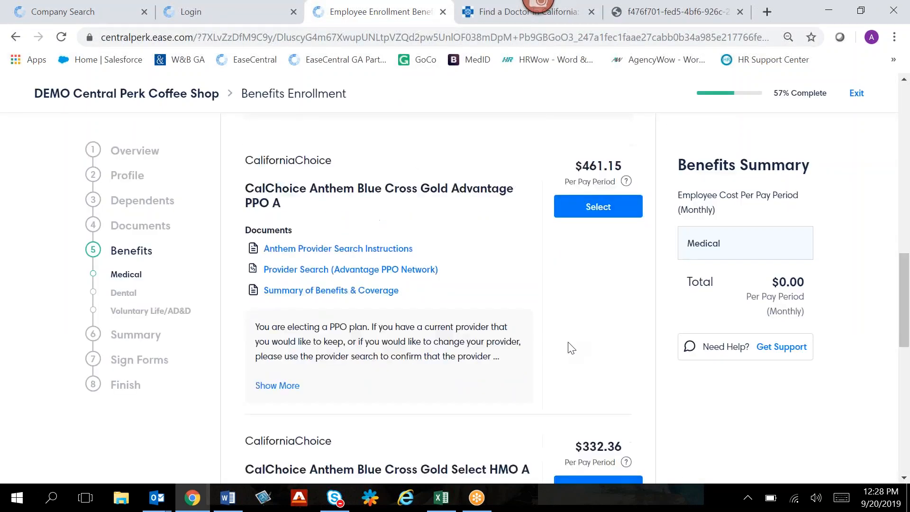
pyautogui.scroll(-4, 571, 348)
pyautogui.scroll(-2, 455, 379)
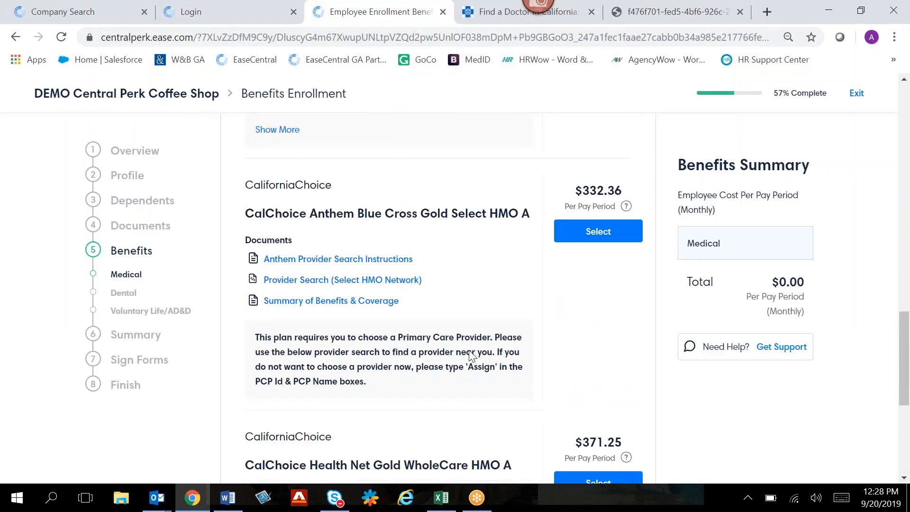
pyautogui.click(588, 230)
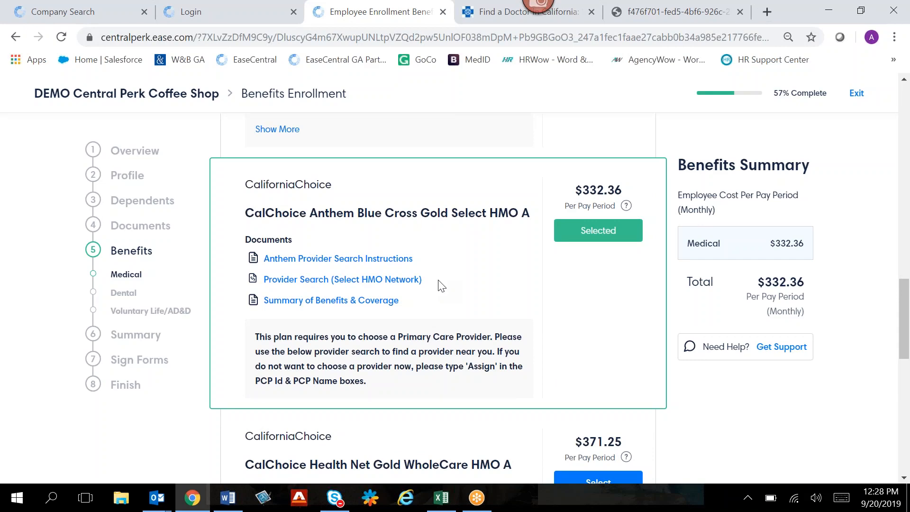
# - Set the primary care provider to Auto Assign for both the employee and the child, and continue to the dental plan
pyautogui.scroll(-10, 441, 286)
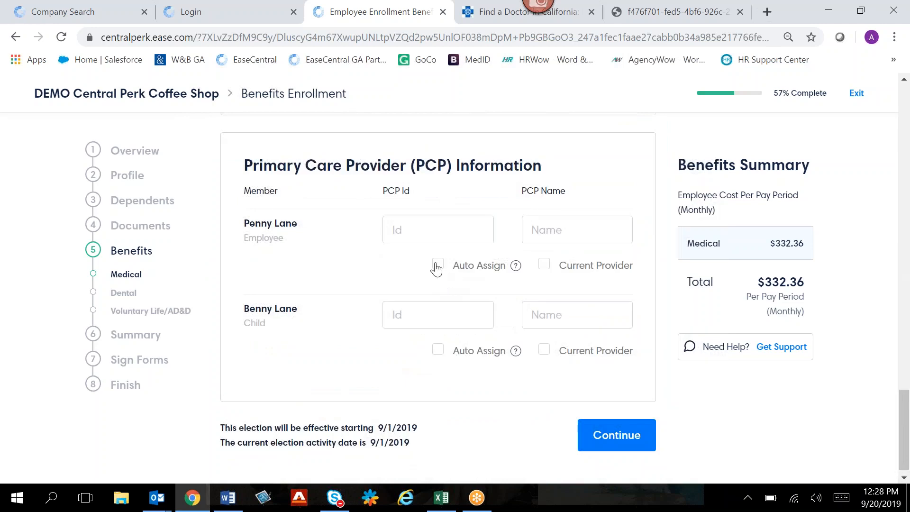
pyautogui.click(438, 264)
pyautogui.click(438, 339)
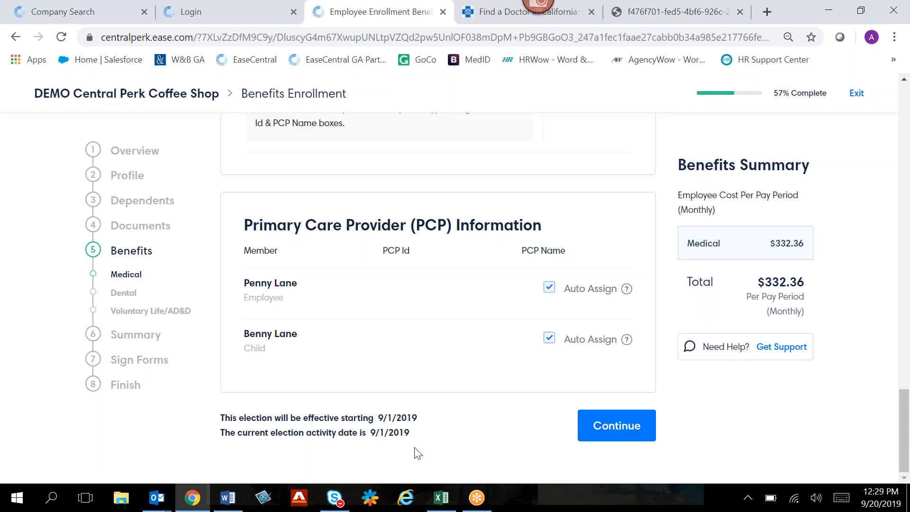
pyautogui.click(596, 427)
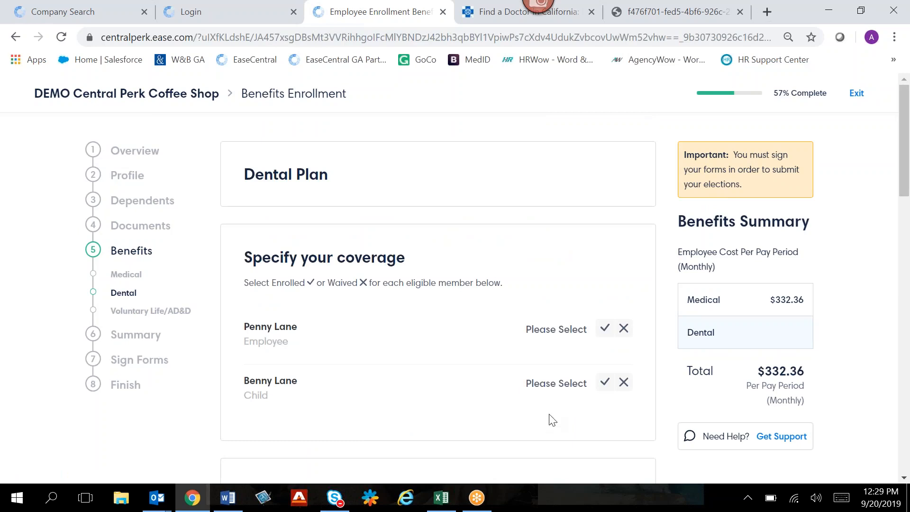
# - Specify the dental plan coverage with both the employee and the child as Enrolled
pyautogui.scroll(-1, 540, 412)
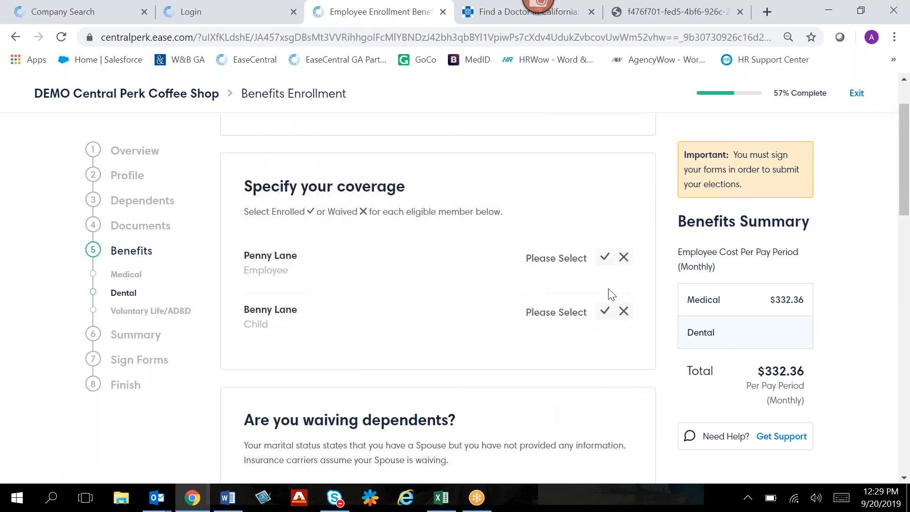
pyautogui.click(623, 258)
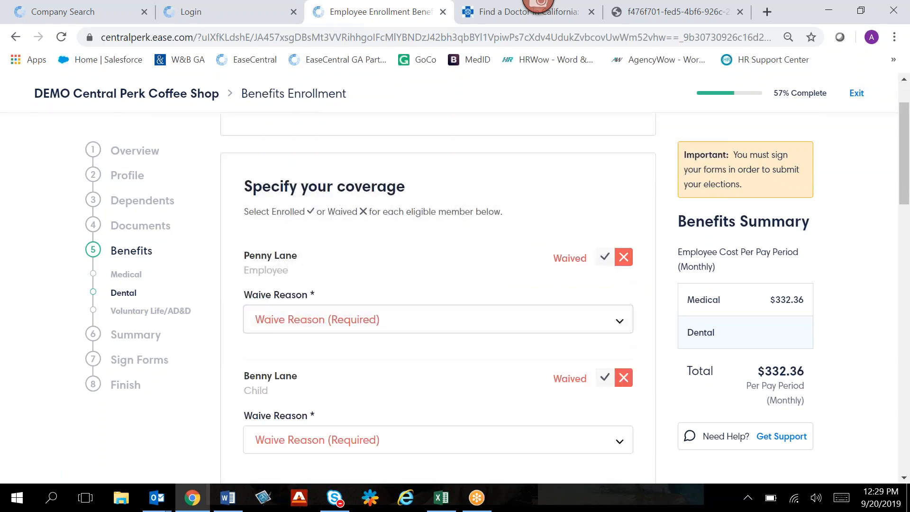
pyautogui.click(604, 257)
pyautogui.click(604, 311)
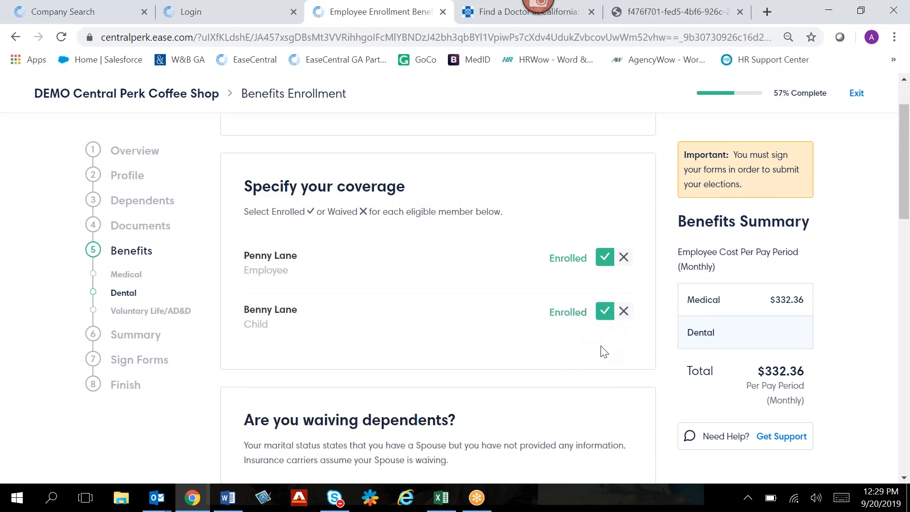
# - Choose a waive reason for the spouse's dental coverage
pyautogui.click(491, 211)
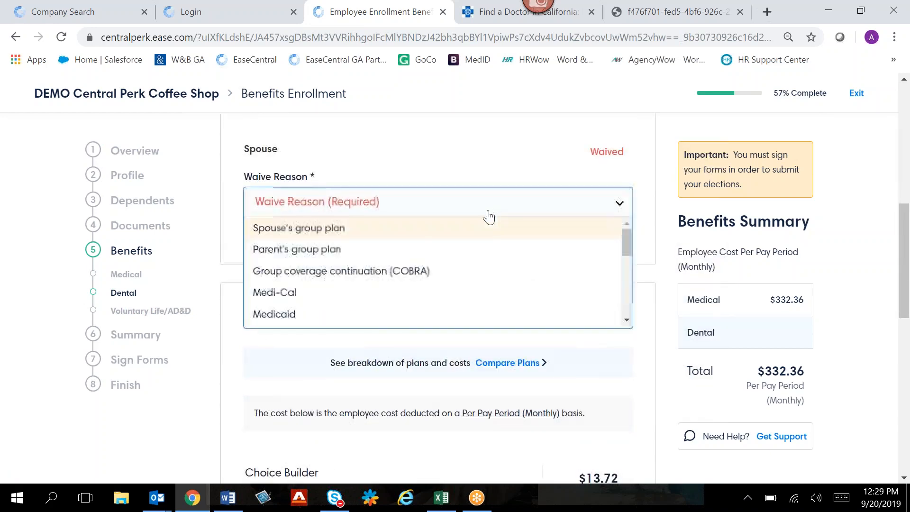
pyautogui.scroll(-5, 424, 252)
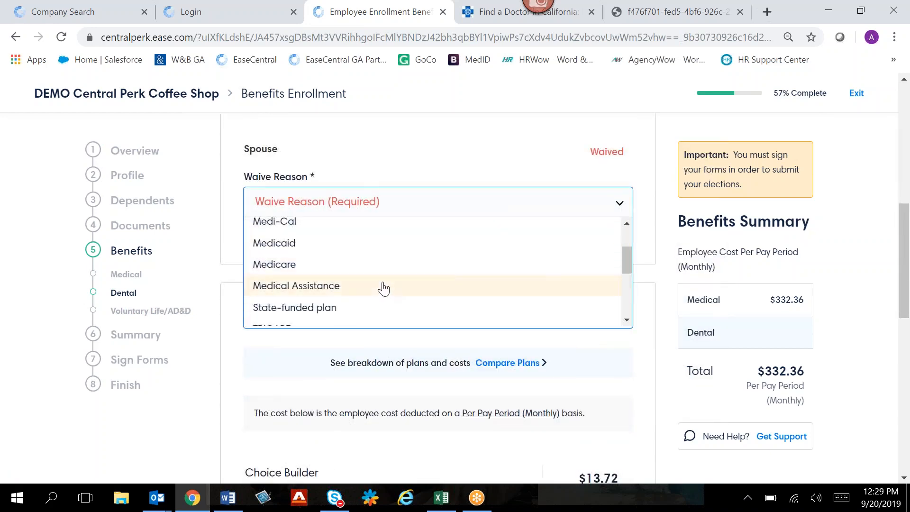
pyautogui.click(436, 293)
# - Select Choice Builder Ameritas PPO Gold as the dental plan and continue to Voluntary Life/AD&D
pyautogui.scroll(-6, 464, 296)
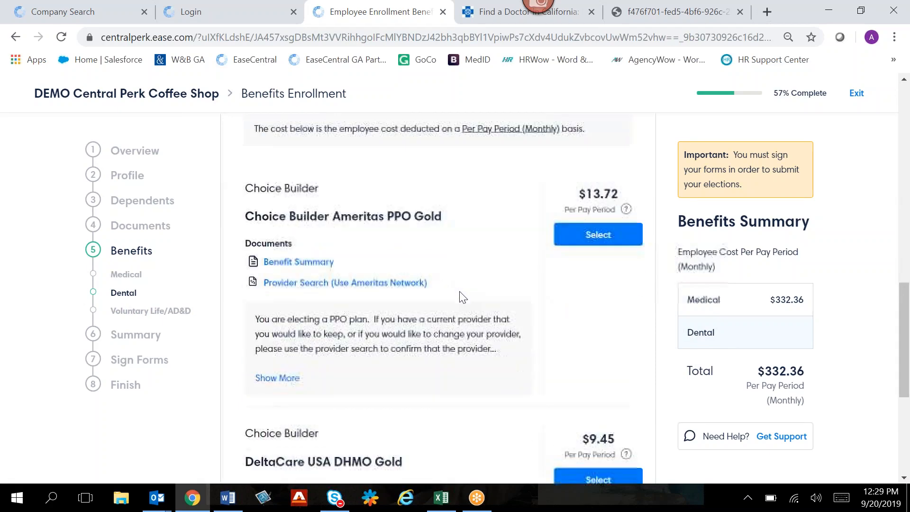
pyautogui.click(598, 237)
pyautogui.scroll(-5, 566, 298)
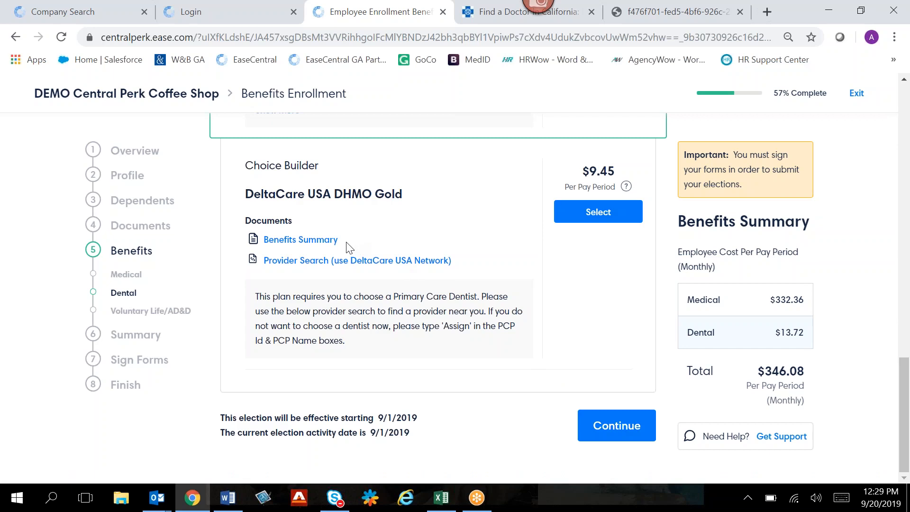
pyautogui.click(592, 436)
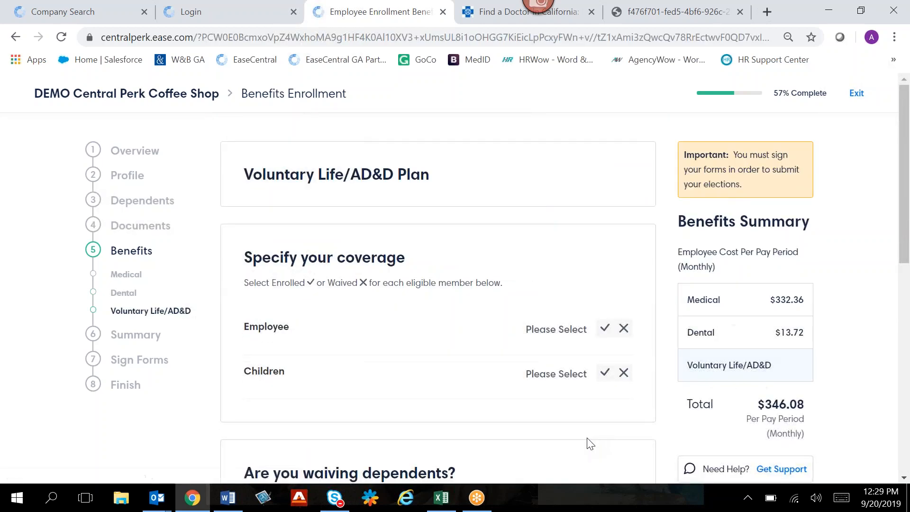
# - Enroll the employee and the children in Voluntary Life/AD&D coverage
pyautogui.click(605, 328)
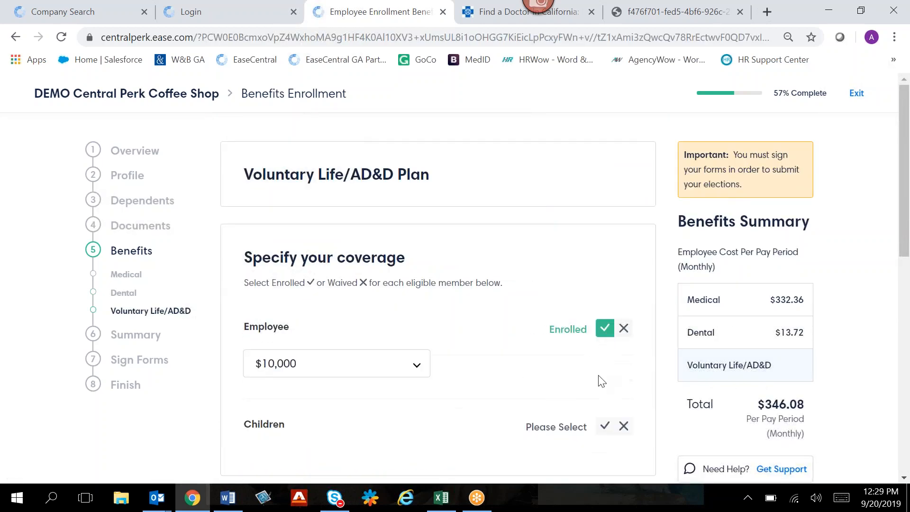
pyautogui.click(605, 425)
pyautogui.scroll(-2, 551, 342)
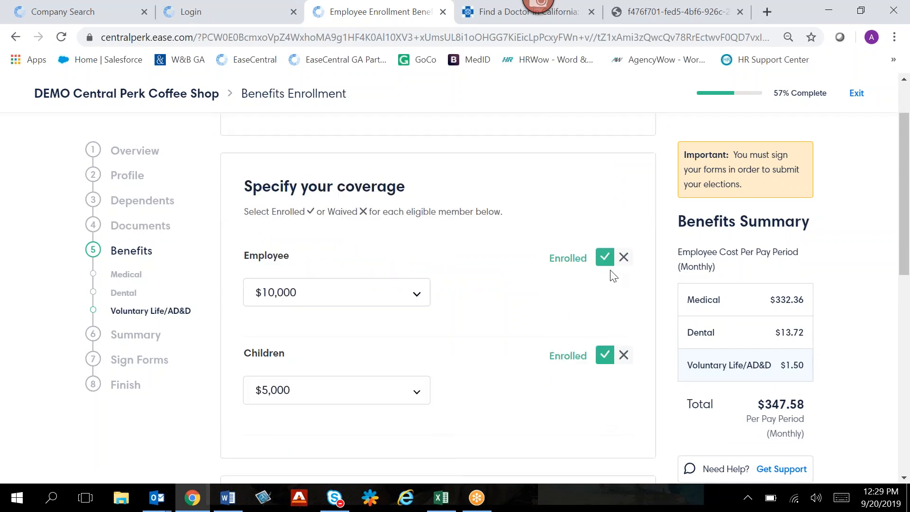
# - Waive the employee's Voluntary Life/AD&D coverage and continue to the benefit summary
pyautogui.click(624, 258)
pyautogui.scroll(-5, 619, 348)
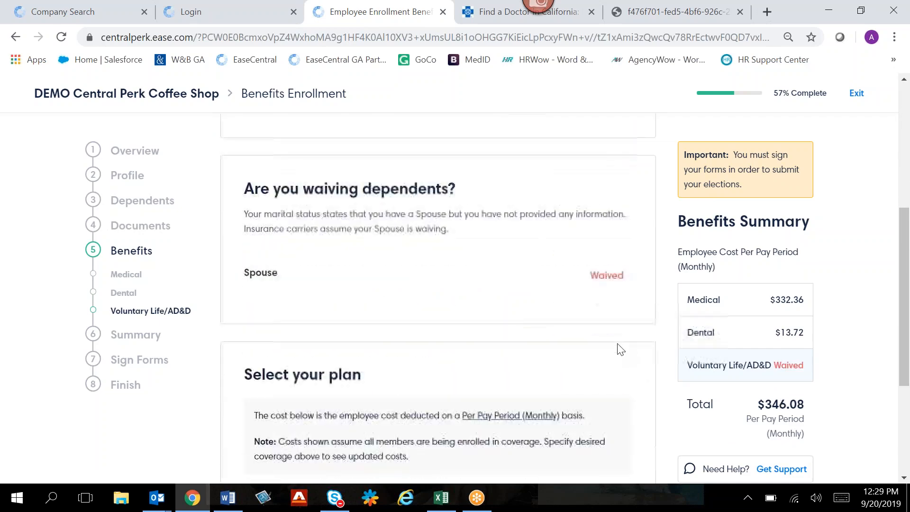
pyautogui.scroll(-4, 621, 350)
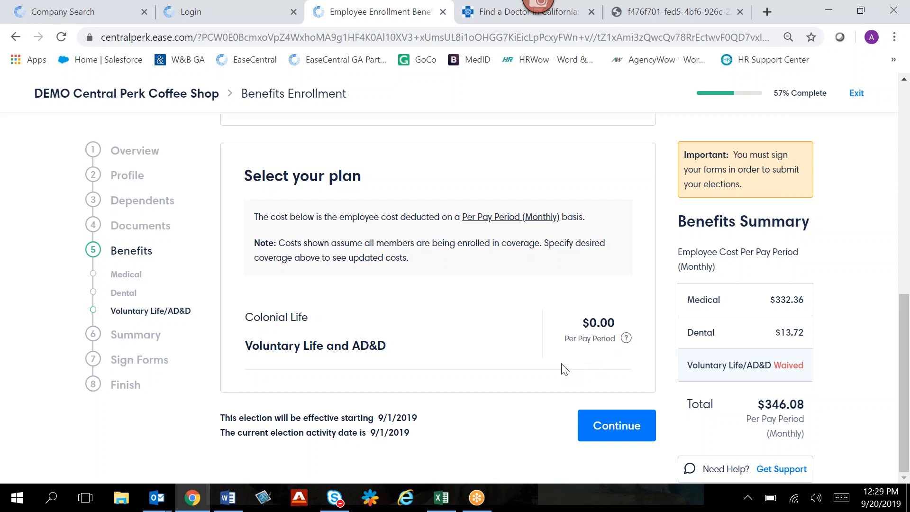
pyautogui.click(586, 426)
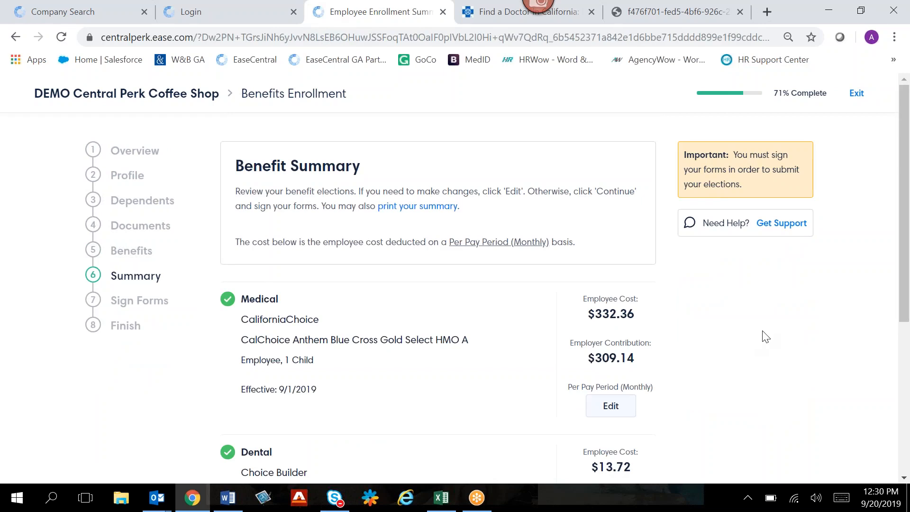
# - Review the medical, dental and Voluntary Life/AD&D elections in the benefit summary and continue with the enrollment
pyautogui.scroll(-1, 765, 336)
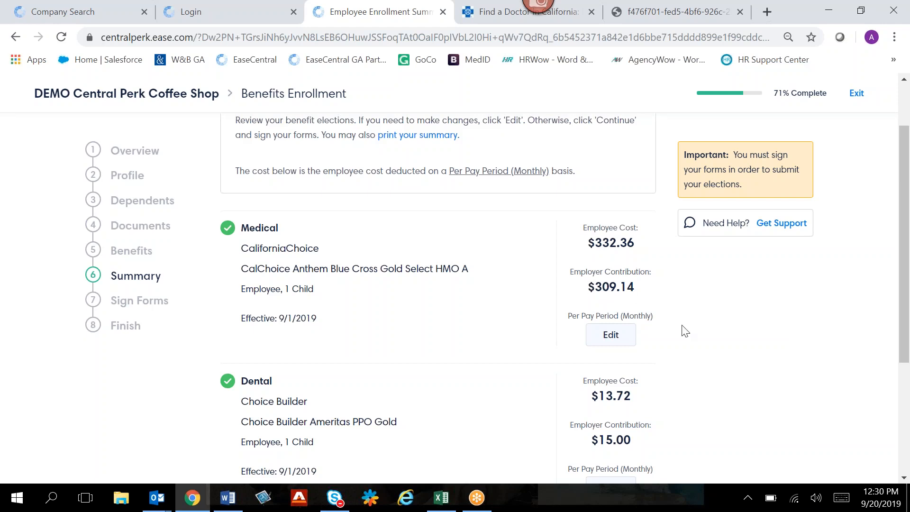
pyautogui.scroll(-2, 694, 337)
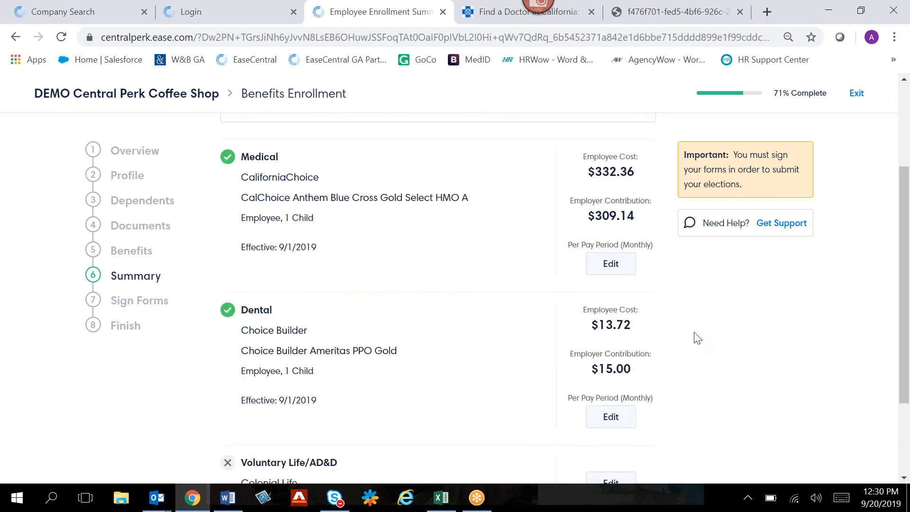
pyautogui.scroll(3, 546, 290)
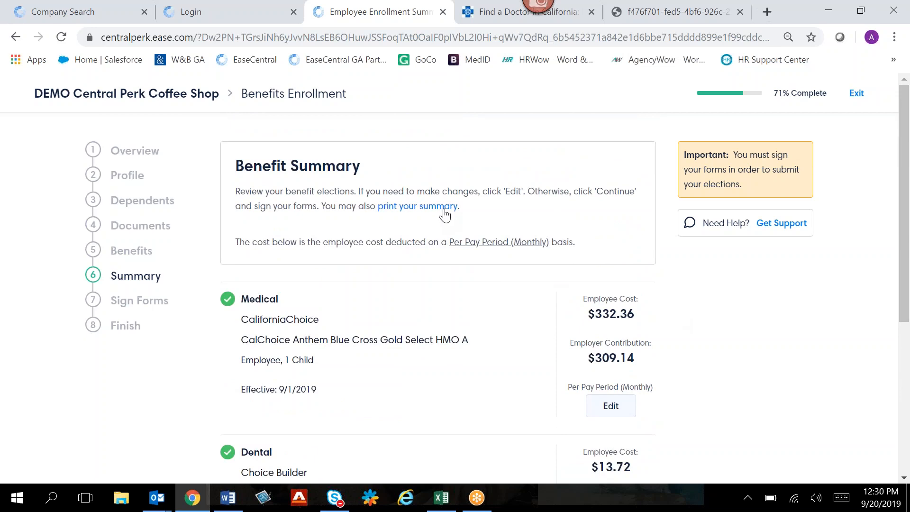
pyautogui.scroll(-5, 669, 320)
pyautogui.click(647, 437)
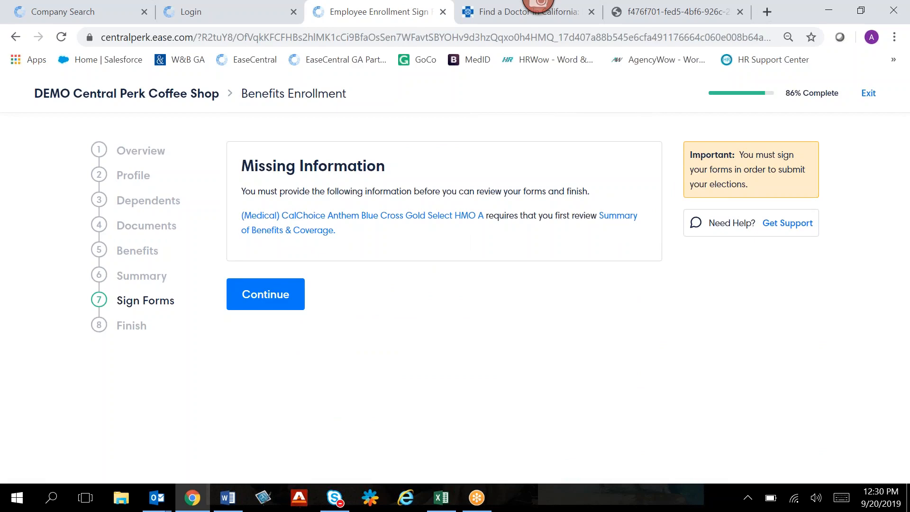
# - Open the required Summary of Benefits & Coverage for the medical plan, return to the enrollment and continue to form signing
pyautogui.click(612, 219)
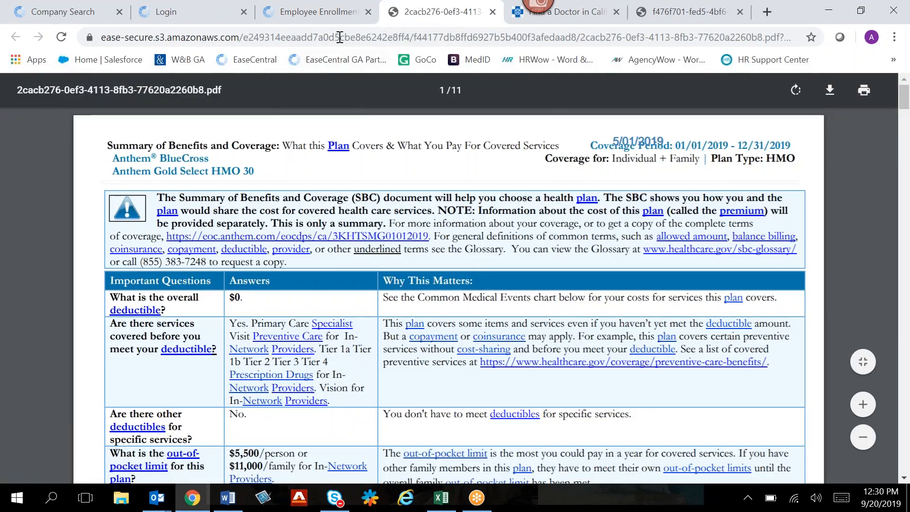
pyautogui.click(323, 16)
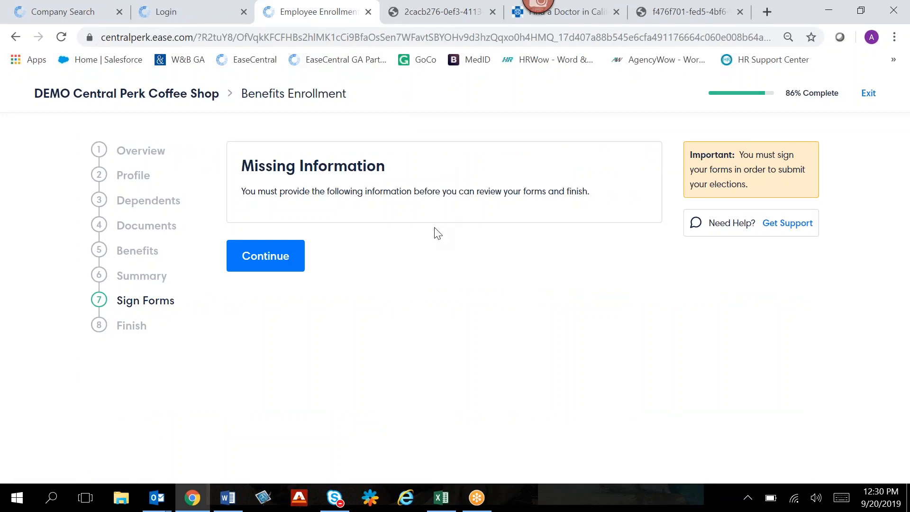
pyautogui.click(265, 257)
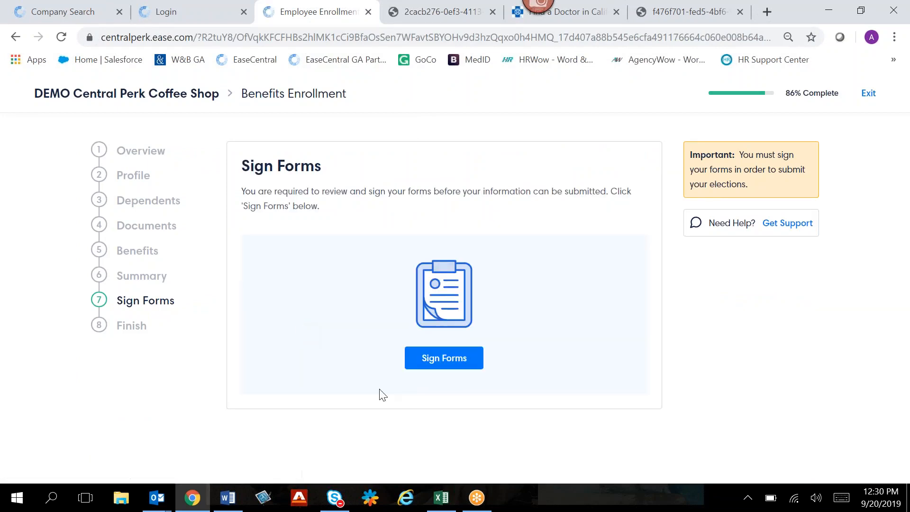
# - Start signing the forms and create both a typed full-name signature and a hand-drawn signature
pyautogui.click(443, 359)
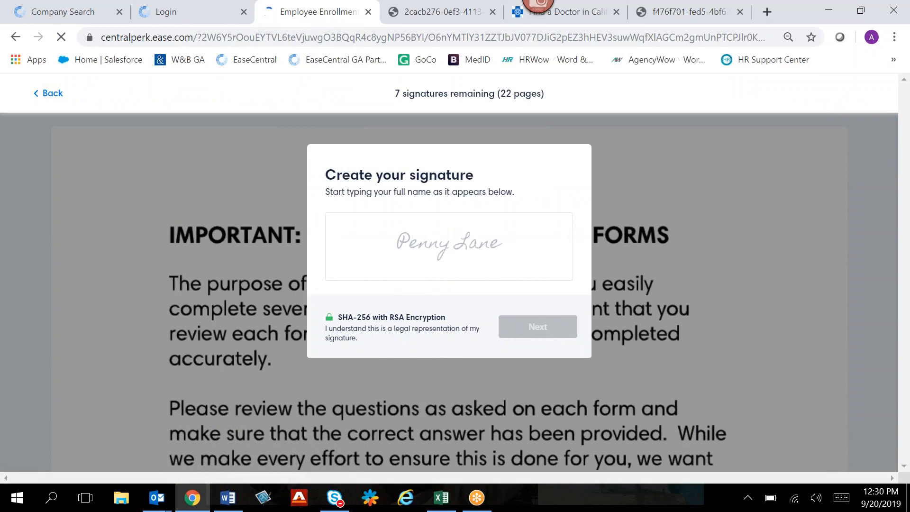
pyautogui.write('Penny Lane')
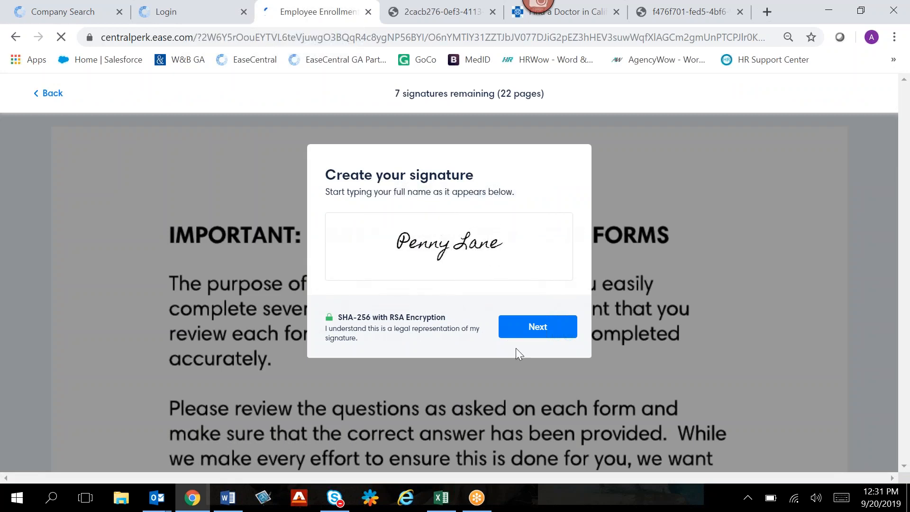
pyautogui.click(523, 332)
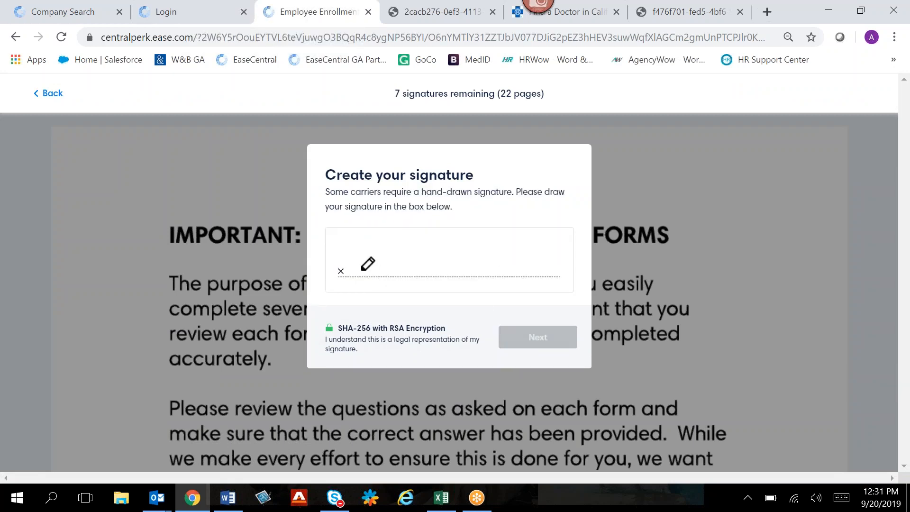
pyautogui.moveTo(351, 252)
pyautogui.mouseDown()
pyautogui.moveTo(391, 236)
pyautogui.moveTo(451, 239)
pyautogui.moveTo(474, 263)
pyautogui.mouseUp()
pyautogui.click(526, 341)
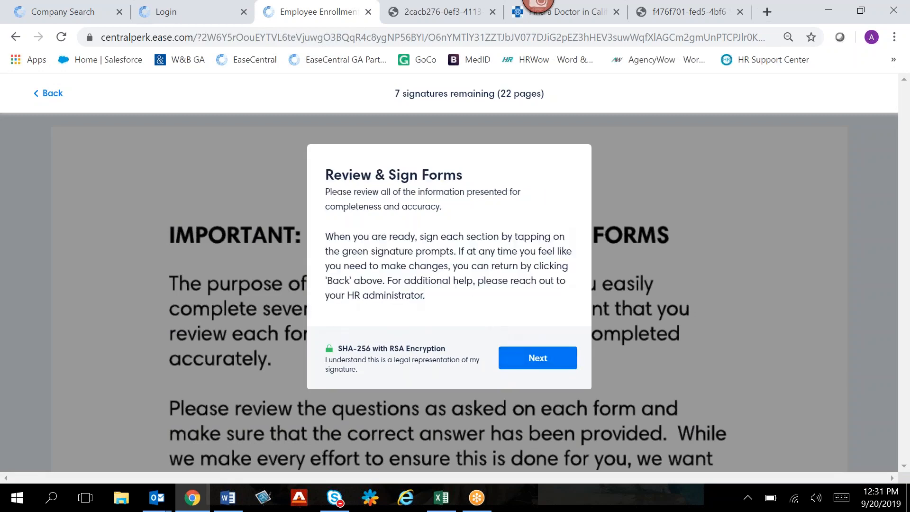
pyautogui.click(526, 359)
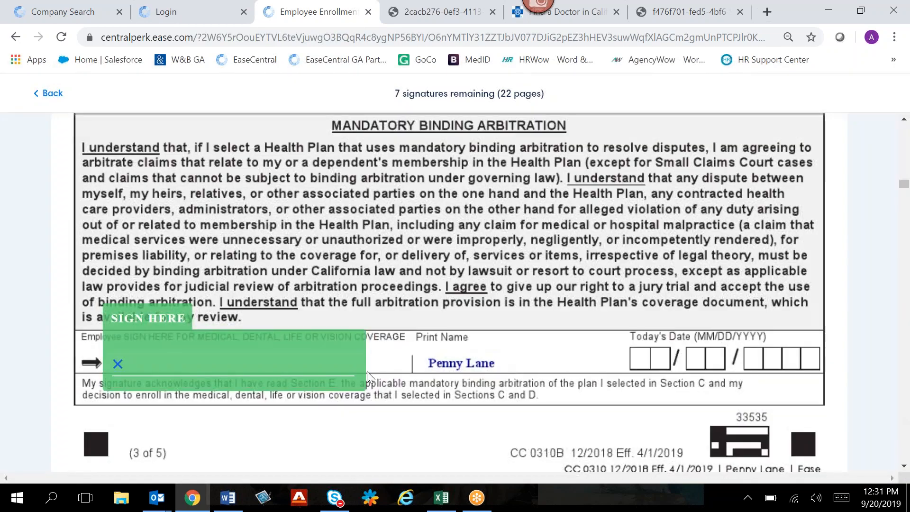
# - Sign the mandatory binding arbitration section, and review and sign the waiver form for the spouse's coverage
pyautogui.click(210, 375)
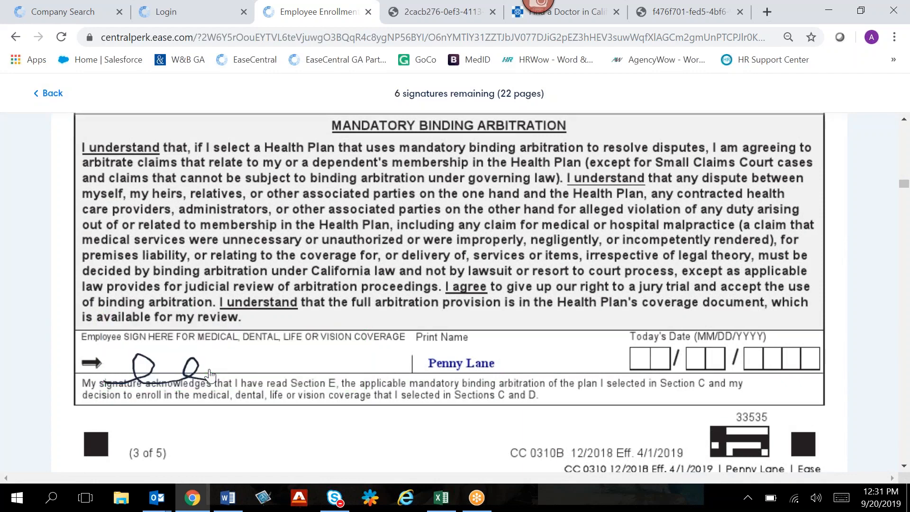
pyautogui.scroll(10, 209, 376)
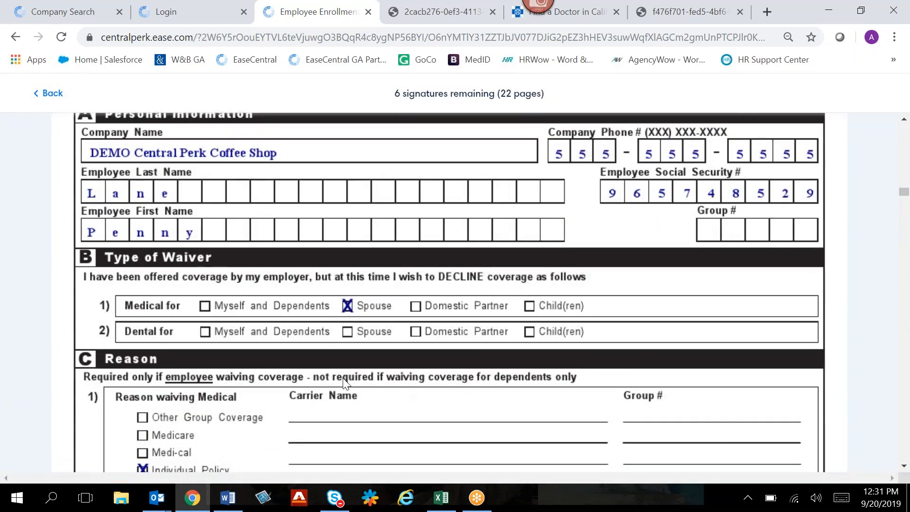
pyautogui.scroll(-4, 344, 382)
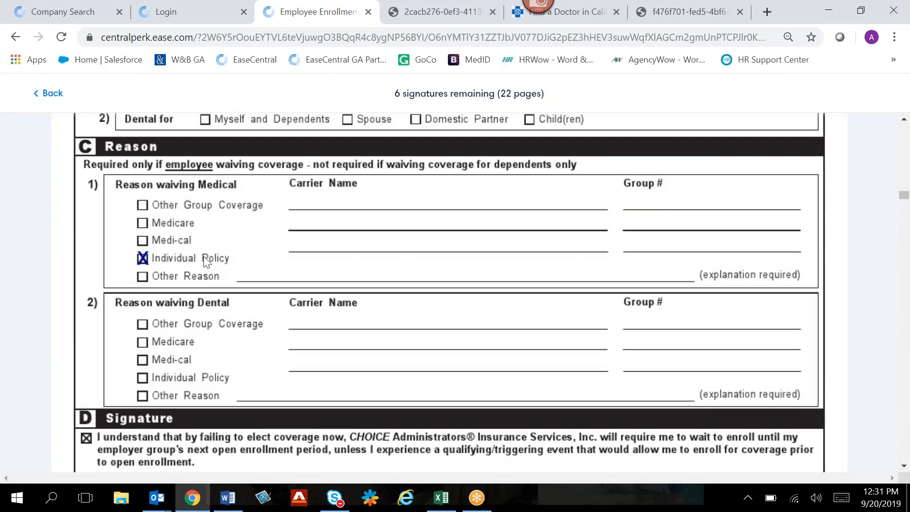
pyautogui.scroll(-5, 203, 260)
pyautogui.click(215, 368)
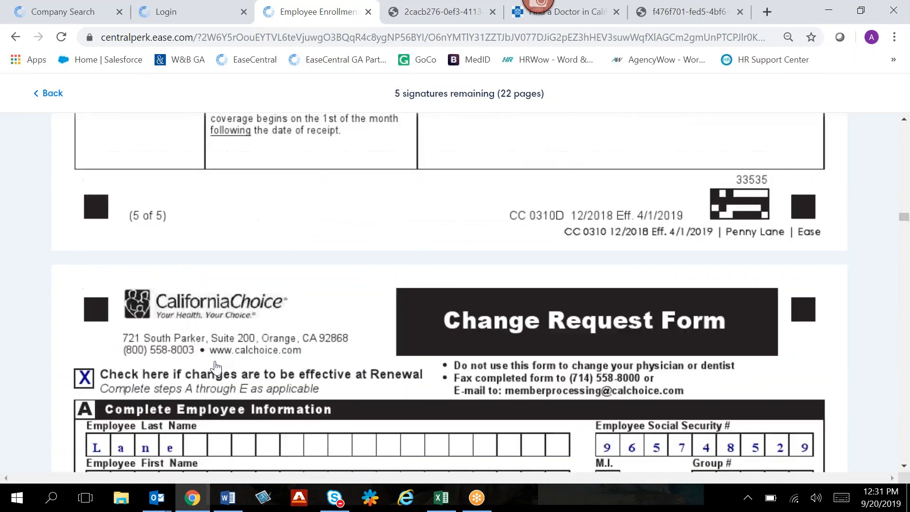
# - Sign all remaining benefit forms and finish the enrollment to reach the employee dashboard
pyautogui.click(218, 368)
pyautogui.click(218, 367)
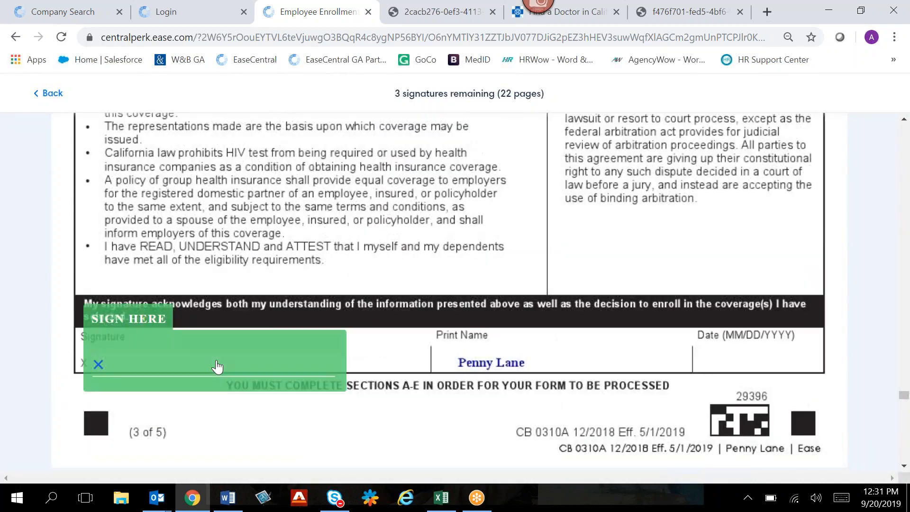
pyautogui.click(217, 367)
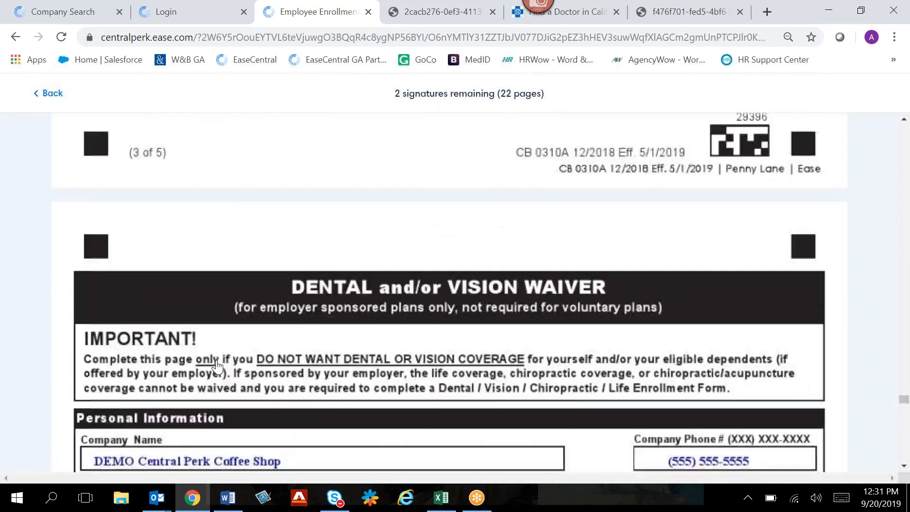
pyautogui.click(217, 368)
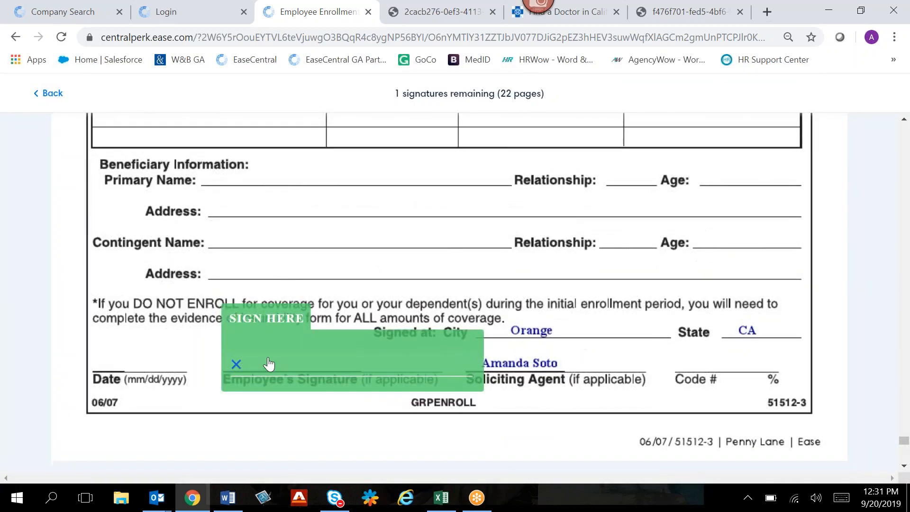
pyautogui.click(217, 367)
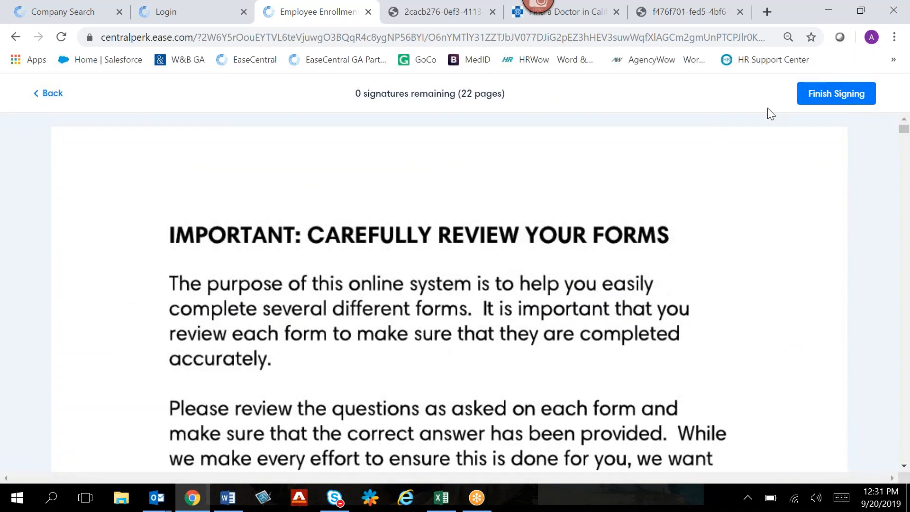
pyautogui.click(823, 95)
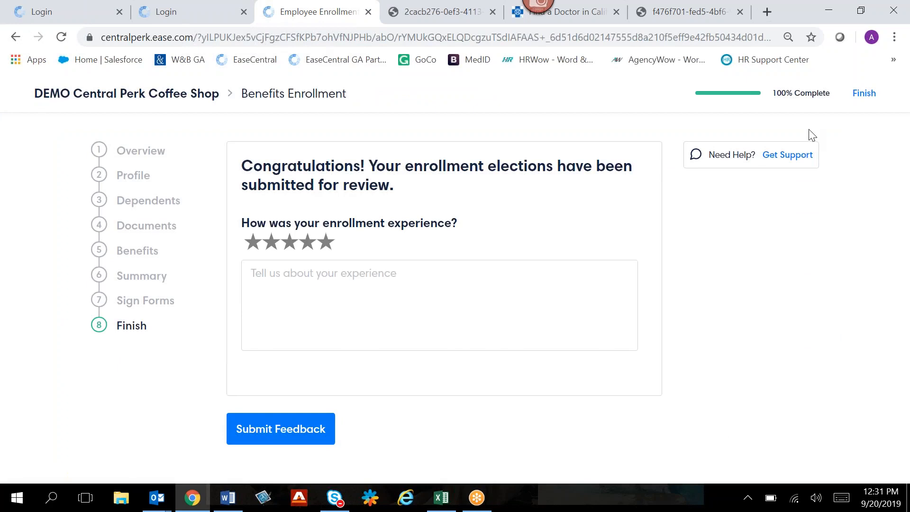
pyautogui.click(864, 94)
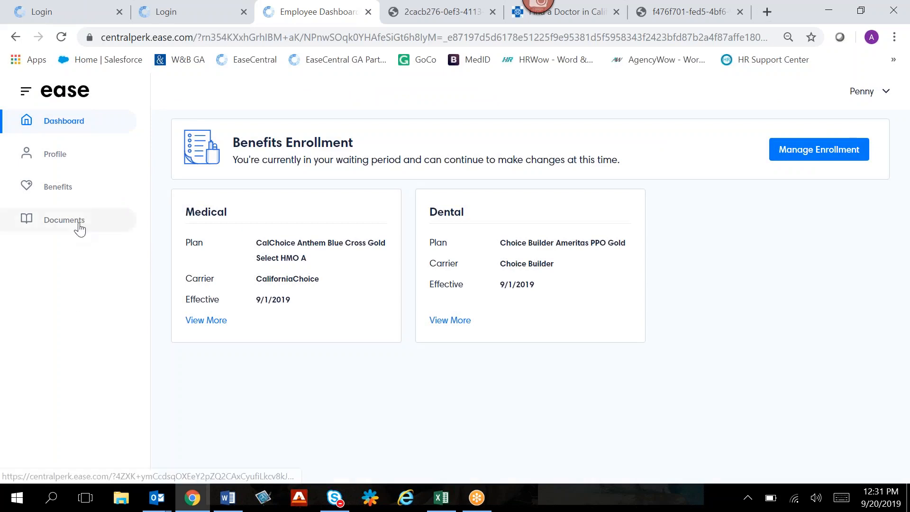
# - Look through the company documents and the medical and dental benefit details, returning to the employee dashboard
pyautogui.click(78, 224)
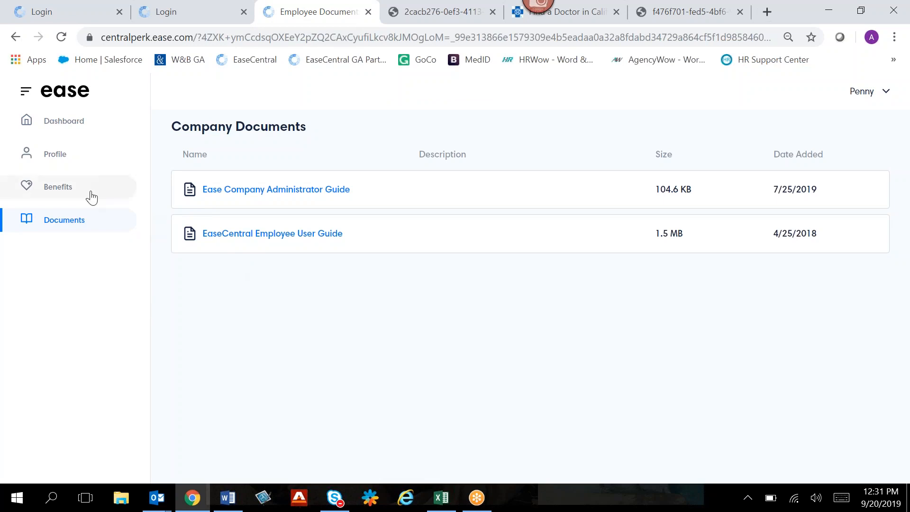
pyautogui.click(62, 122)
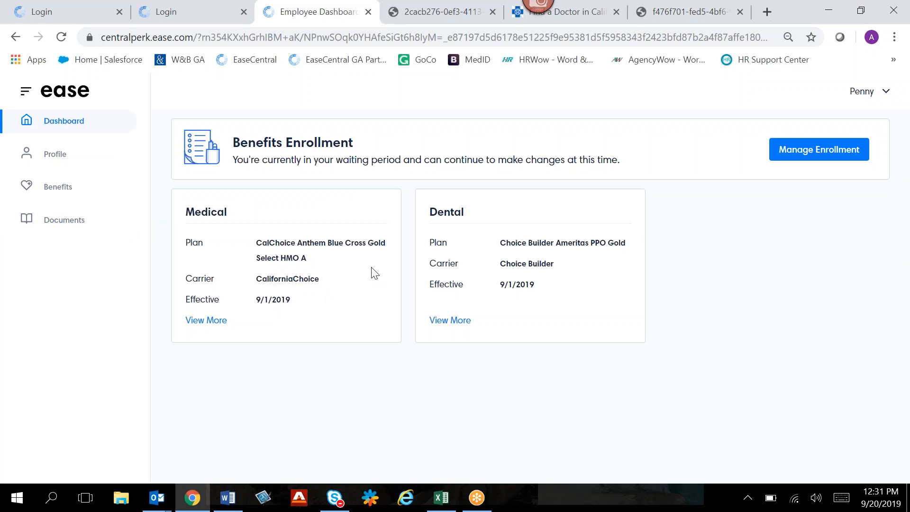
pyautogui.click(205, 321)
pyautogui.scroll(-2, 377, 367)
pyautogui.scroll(1, 377, 368)
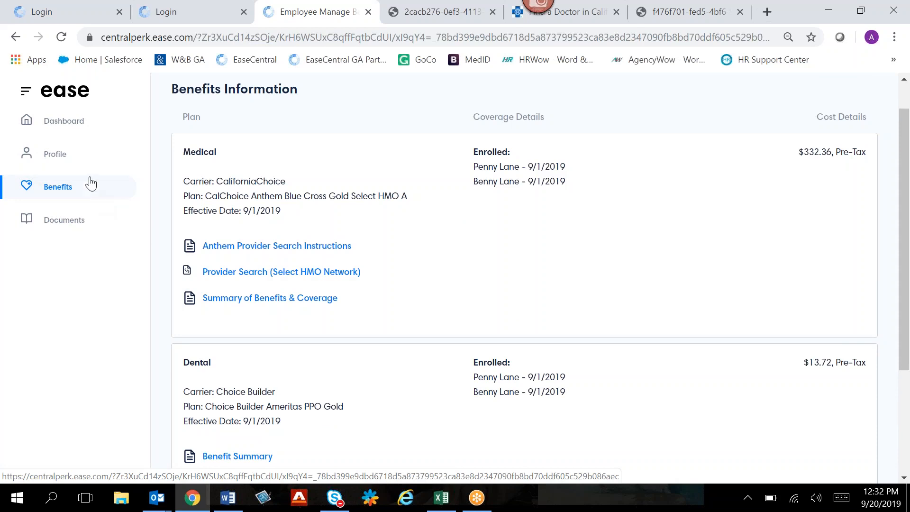
pyautogui.click(79, 129)
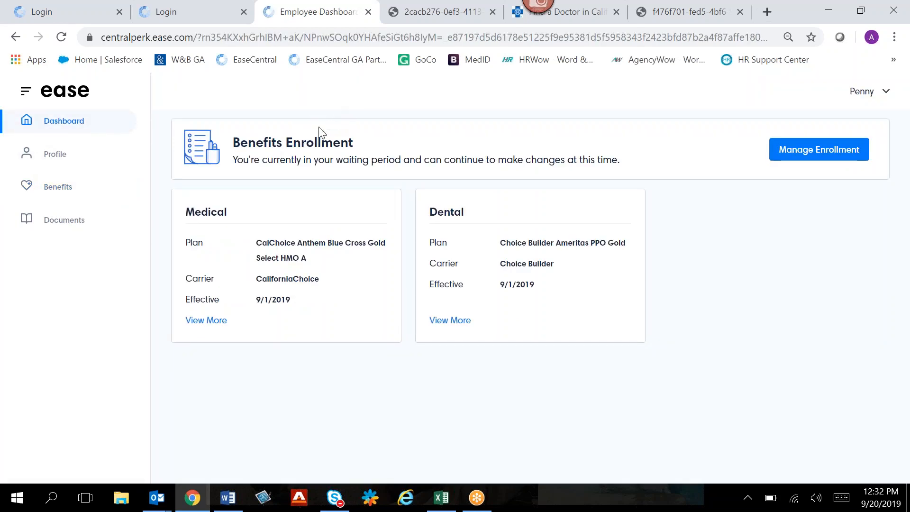
# - Log out of the employee account and log in to the company administrator account with its username and password
pyautogui.click(857, 95)
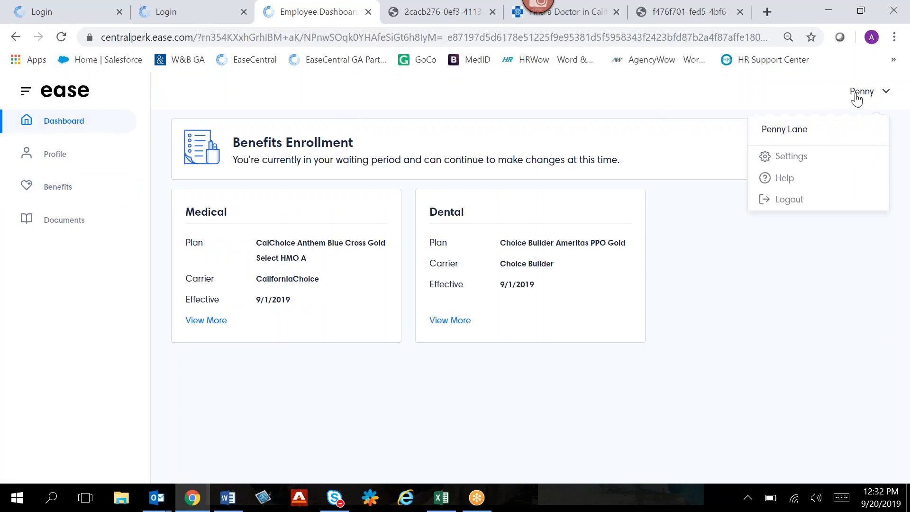
pyautogui.click(778, 203)
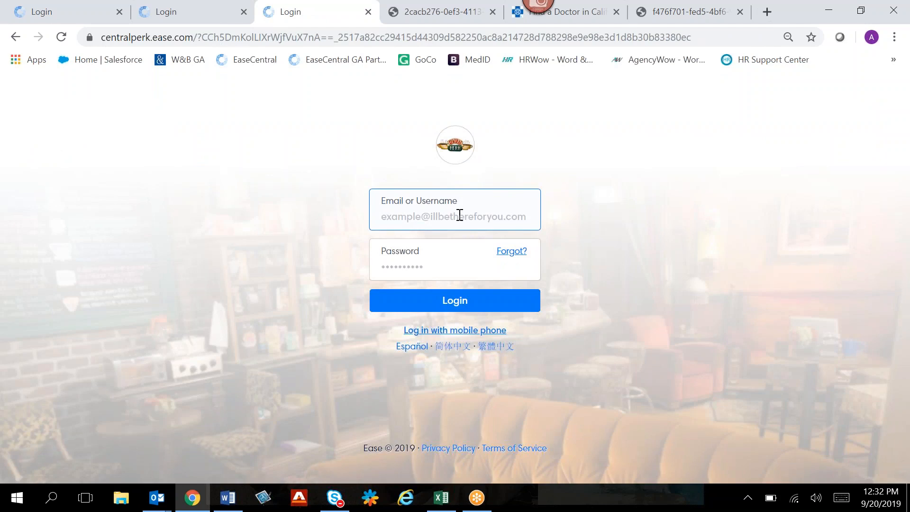
pyautogui.click(460, 215)
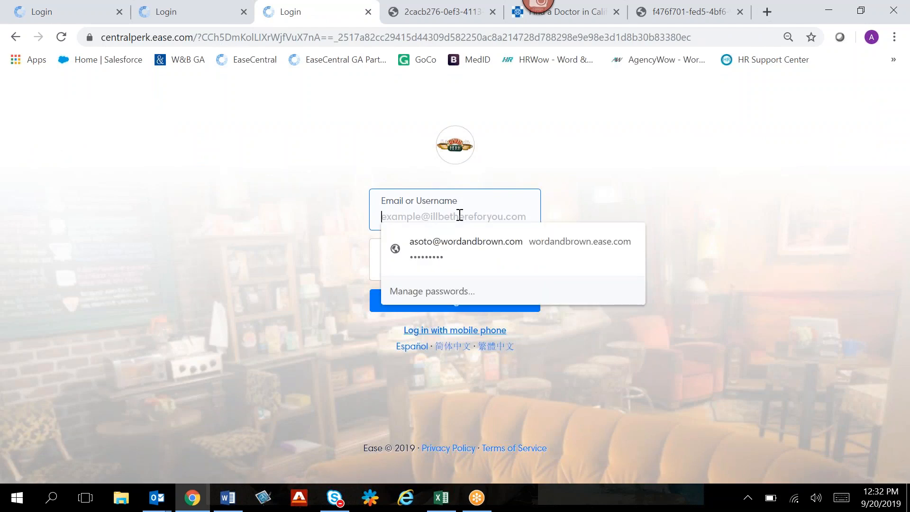
pyautogui.write('rgreen')
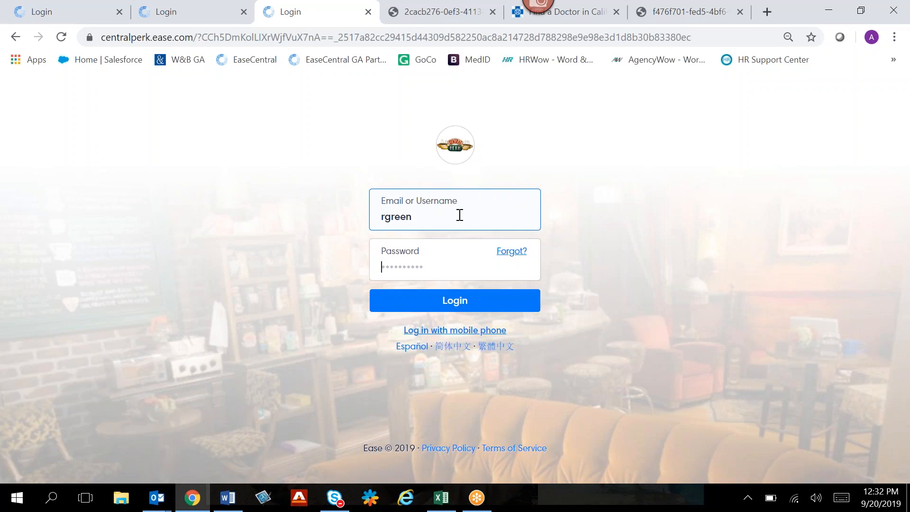
pyautogui.press('Tab')
pyautogui.write('••••••••')
pyautogui.press('Return')
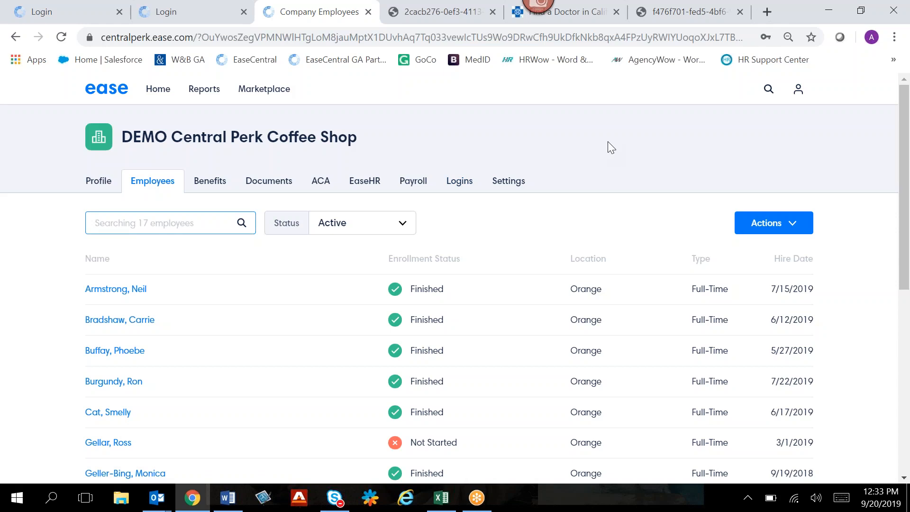
# - View the administrator's own employee dashboard through the personal profile, and return to managing the company
pyautogui.click(800, 96)
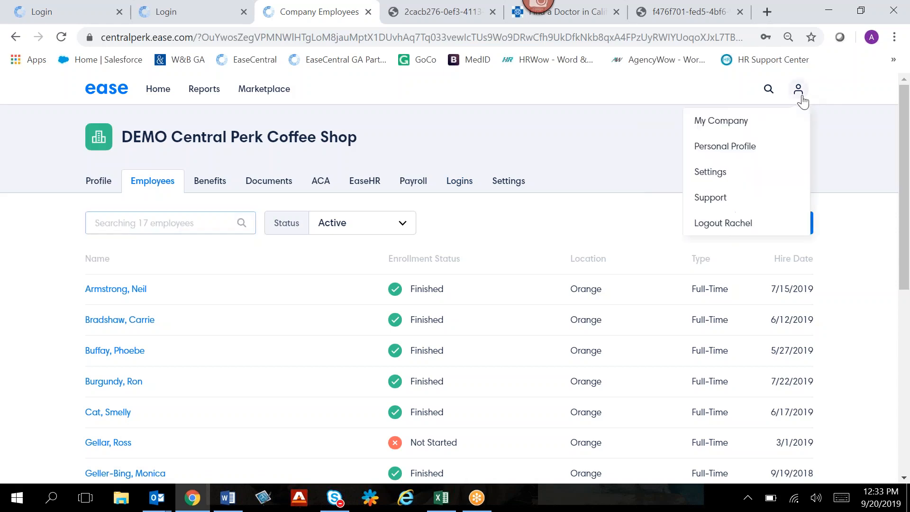
pyautogui.click(768, 146)
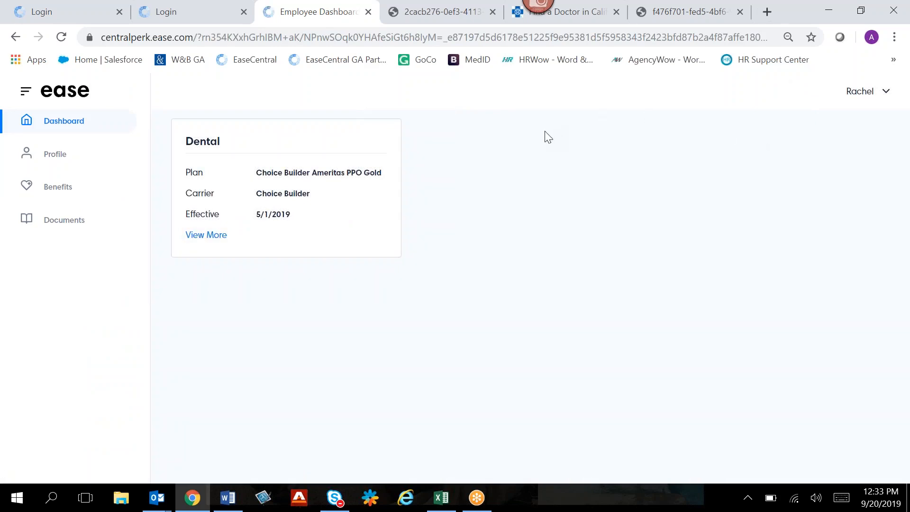
pyautogui.click(861, 94)
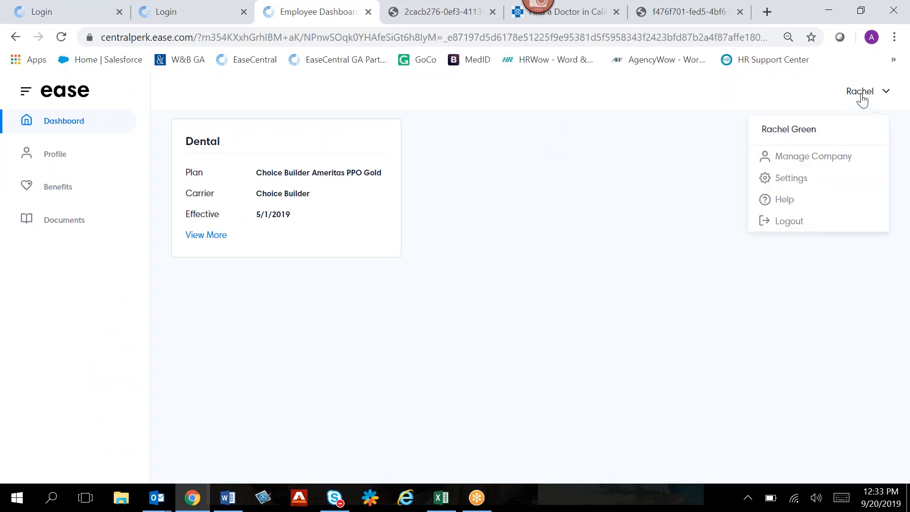
pyautogui.click(817, 155)
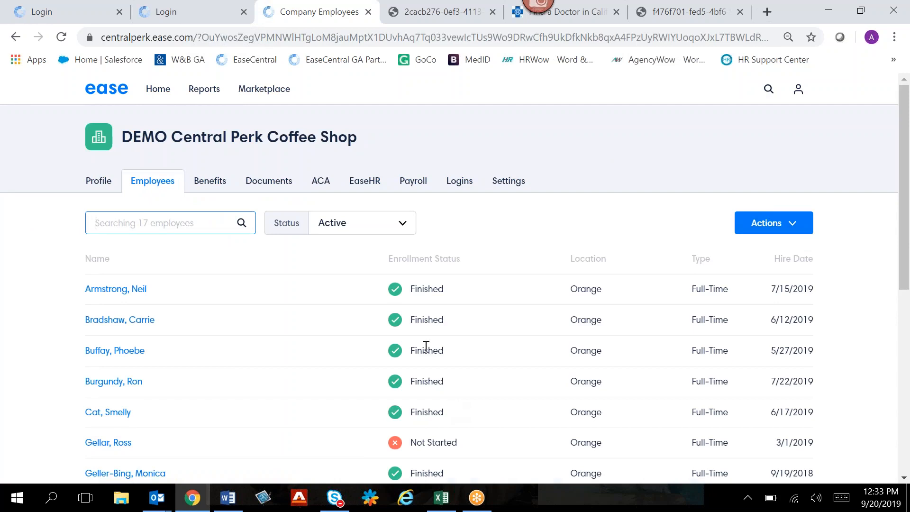
# - Review the employees' enrollment statuses and the company's benefits enrollment progress breakdown
pyautogui.scroll(-2, 425, 351)
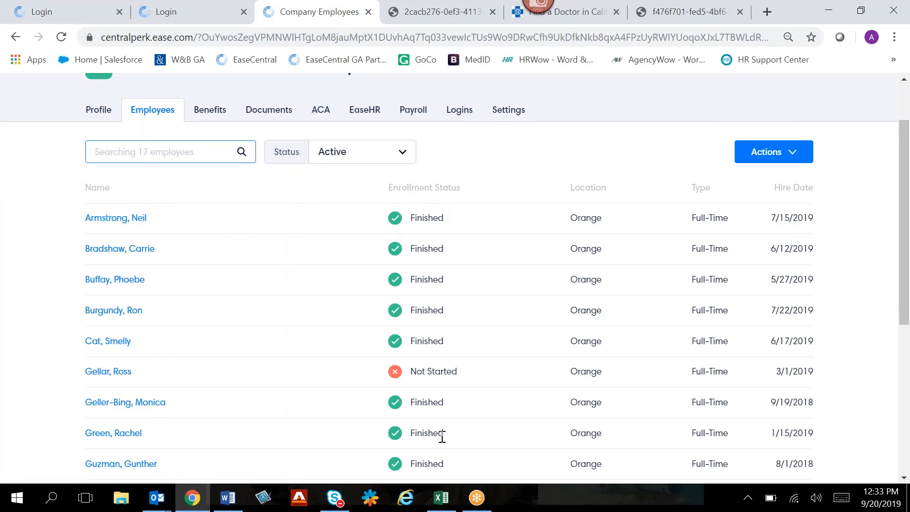
pyautogui.scroll(2, 441, 437)
pyautogui.click(213, 182)
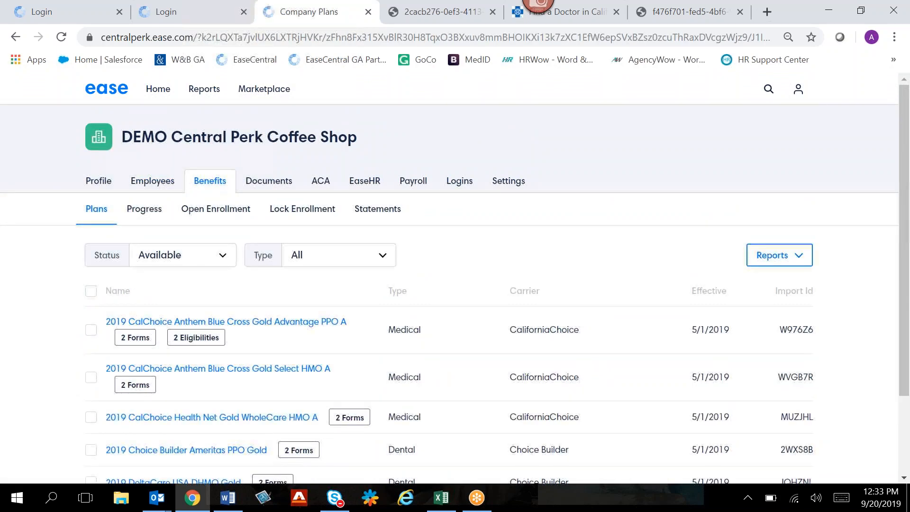
pyautogui.click(145, 209)
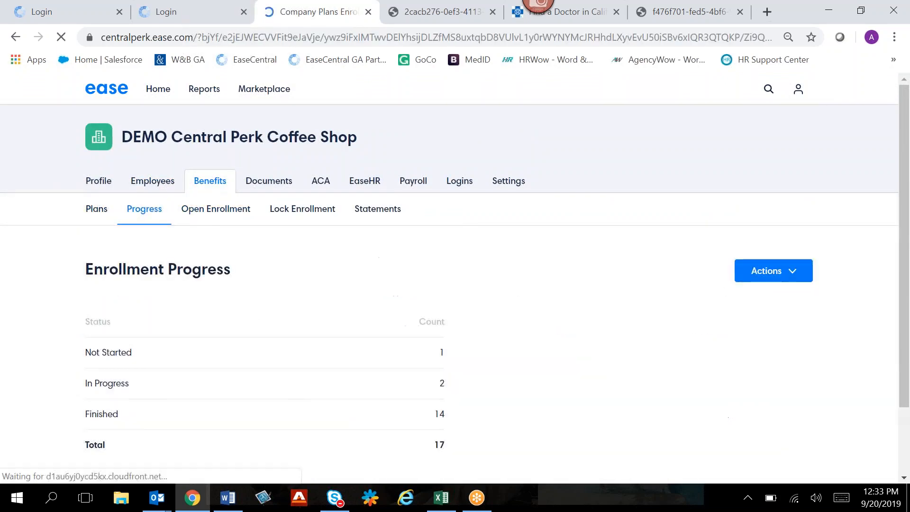
pyautogui.scroll(-2, 522, 246)
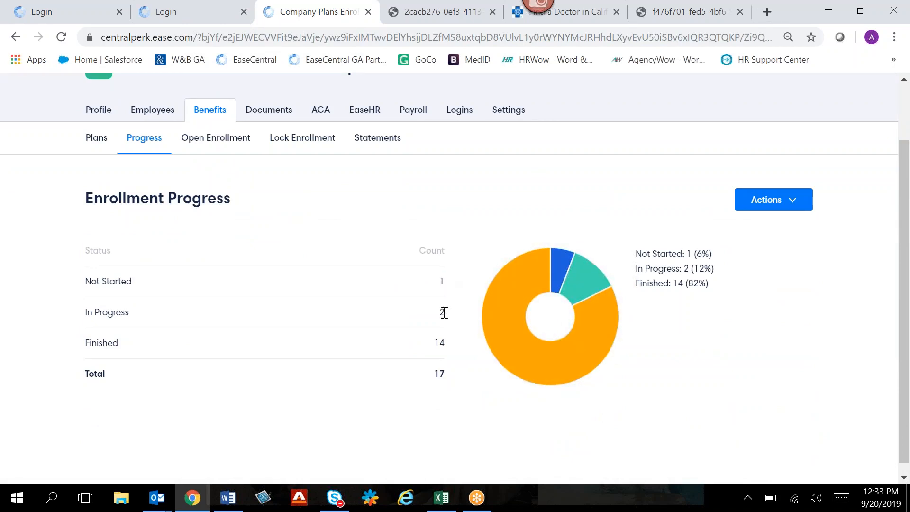
# - Preview an employee message using the Enrollment Progress Template, and close it without sending
pyautogui.click(764, 199)
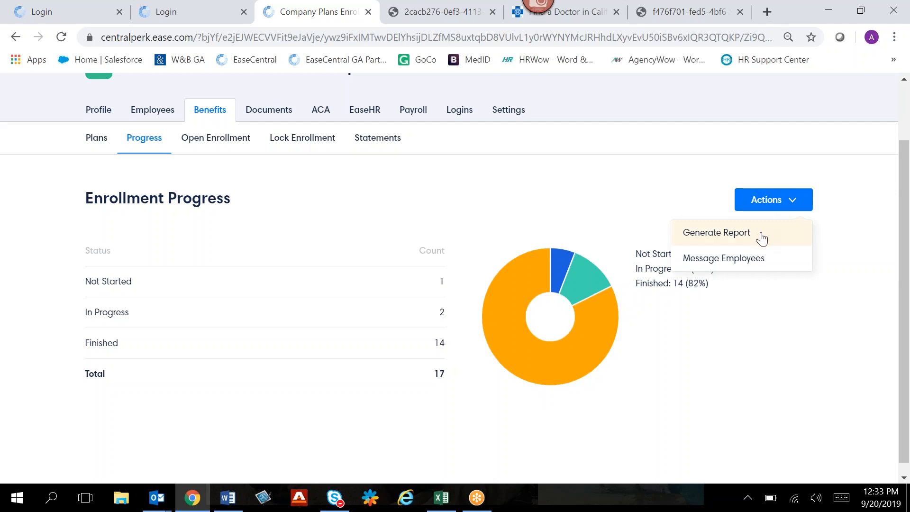
pyautogui.click(764, 267)
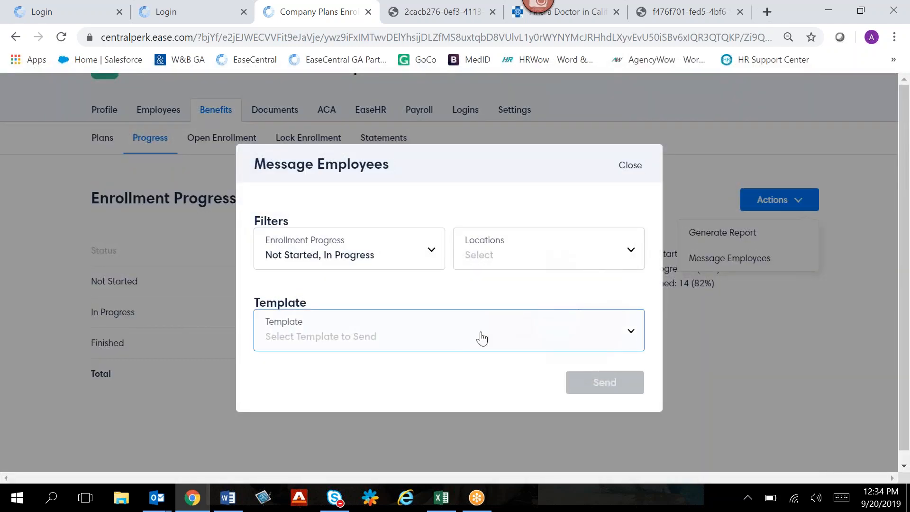
pyautogui.click(467, 340)
pyautogui.click(442, 366)
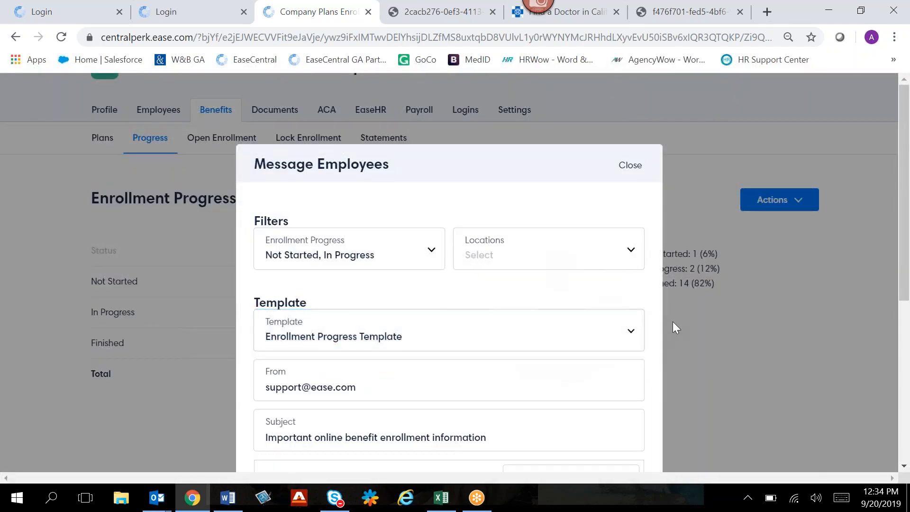
pyautogui.scroll(-3, 673, 322)
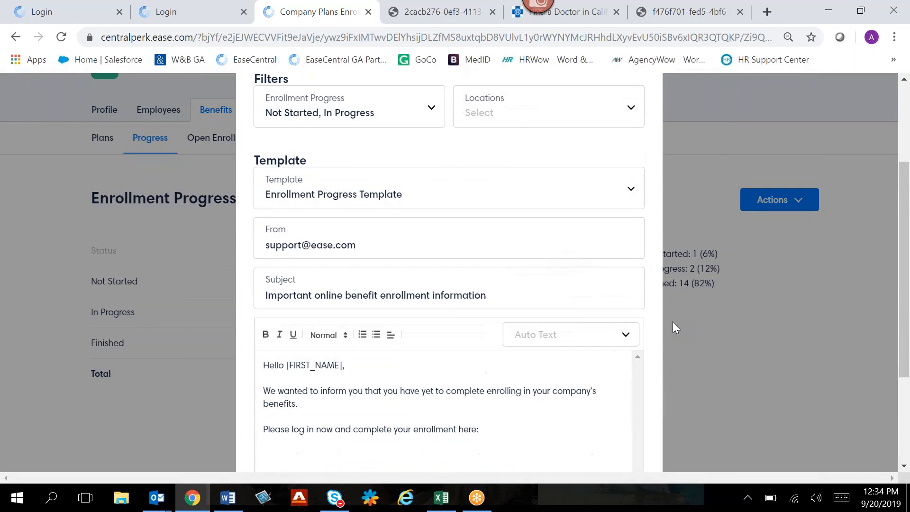
pyautogui.scroll(2, 673, 322)
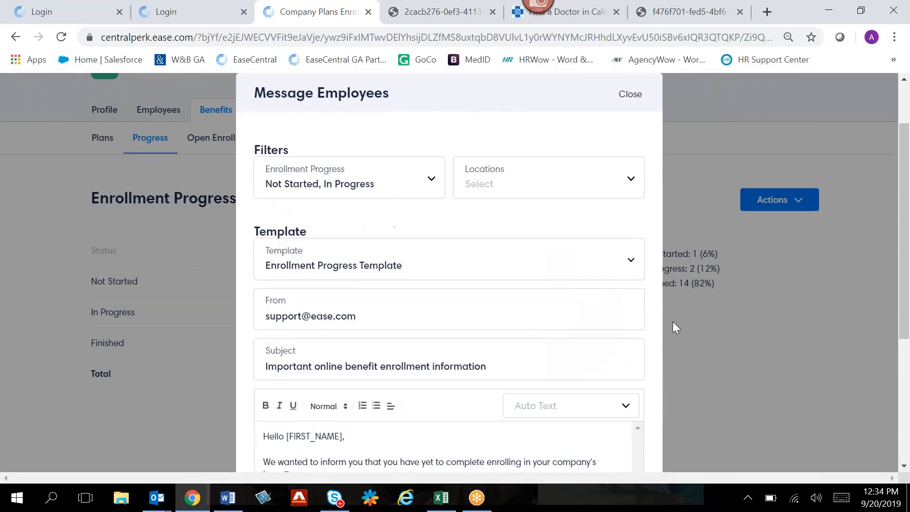
pyautogui.scroll(2, 673, 322)
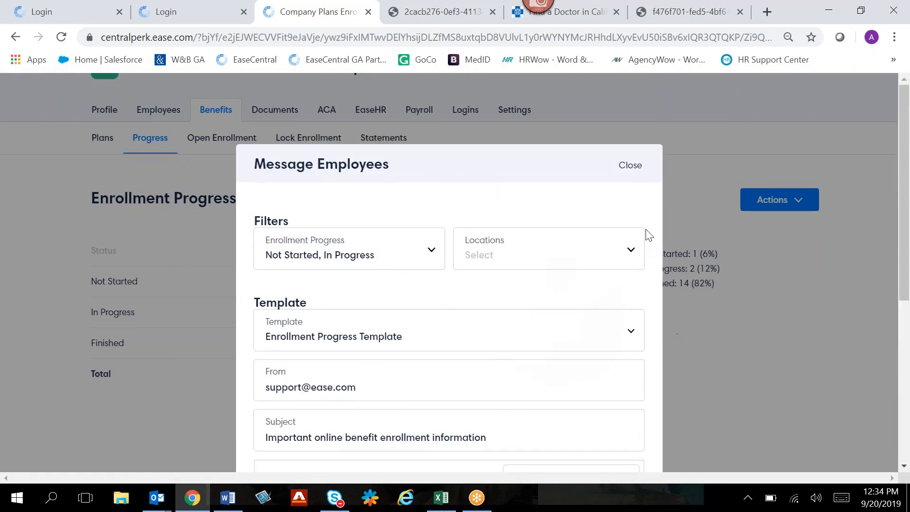
pyautogui.click(631, 168)
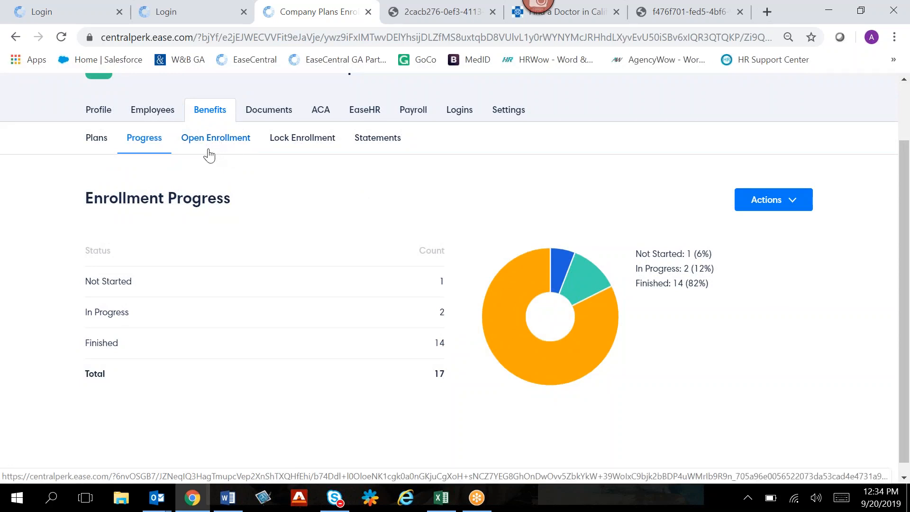
# - Generate an Enrollment Forms report for all available benefit plans, limited to electronically signed forms
pyautogui.click(100, 143)
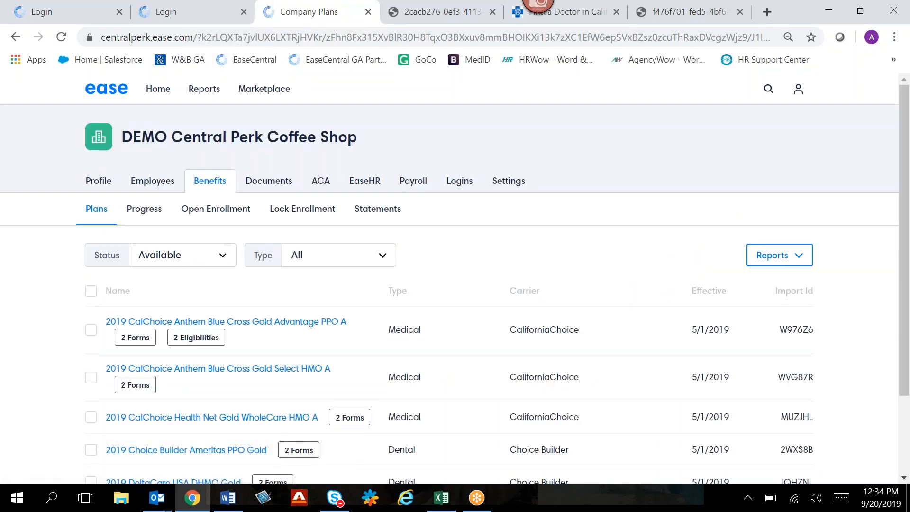
pyautogui.scroll(-2, 390, 214)
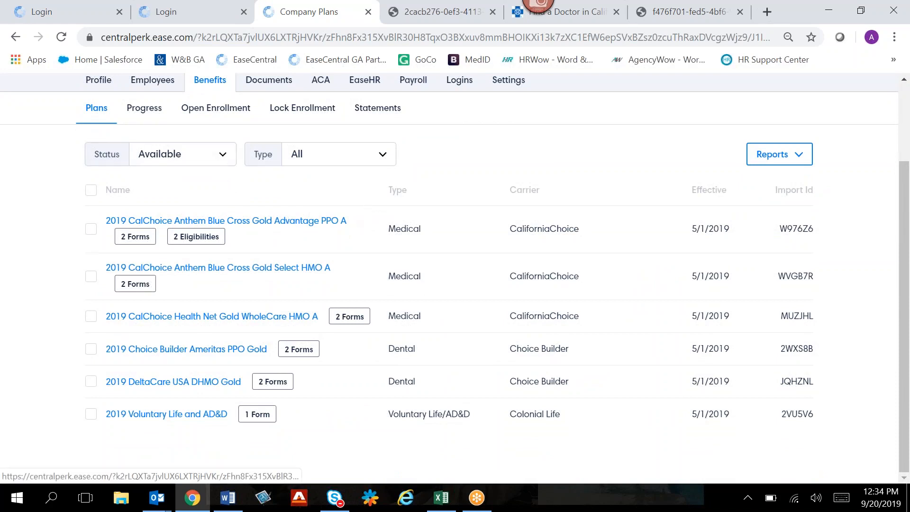
pyautogui.click(90, 190)
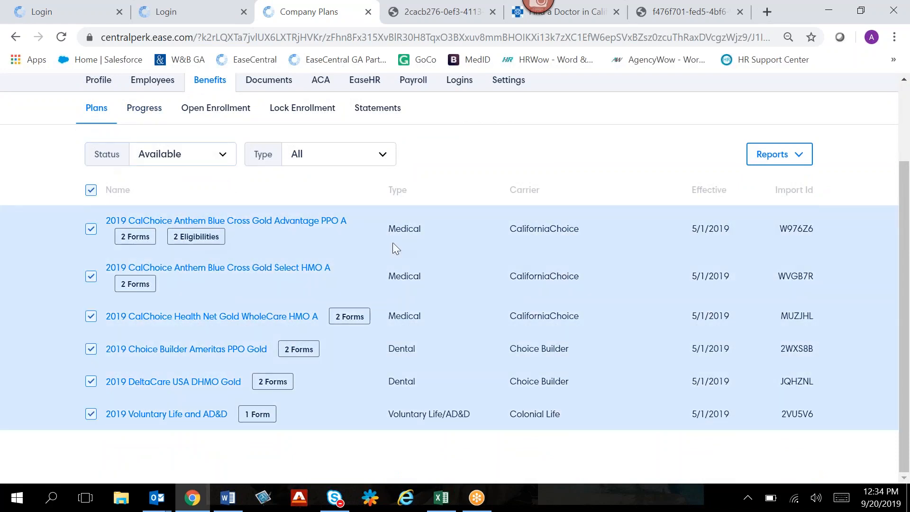
pyautogui.click(756, 159)
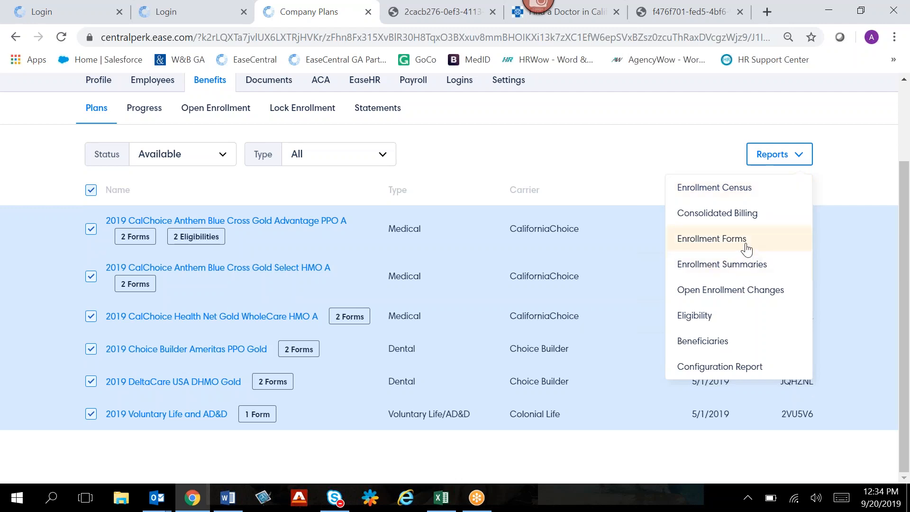
pyautogui.click(747, 246)
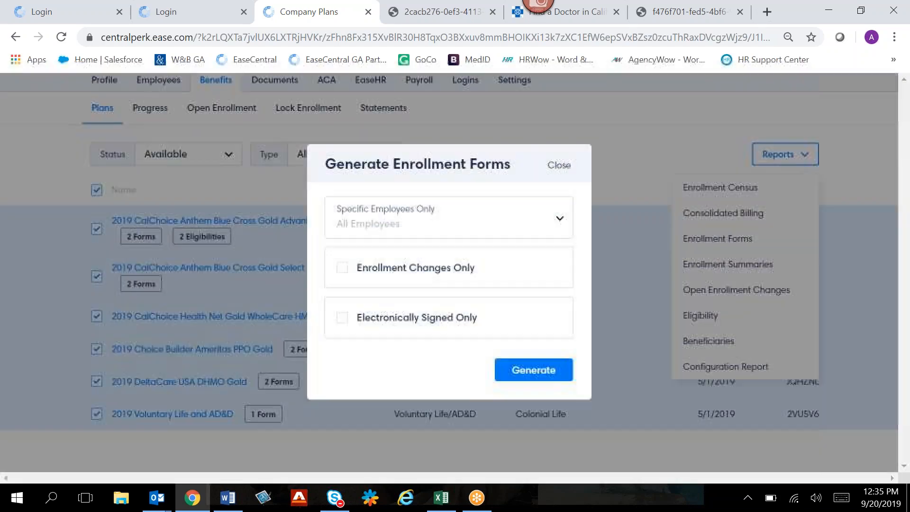
pyautogui.click(448, 327)
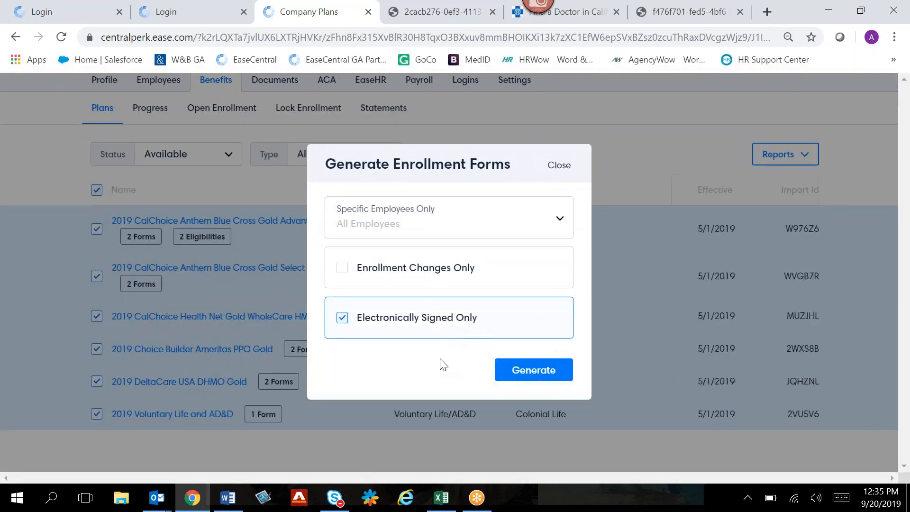
pyautogui.click(530, 373)
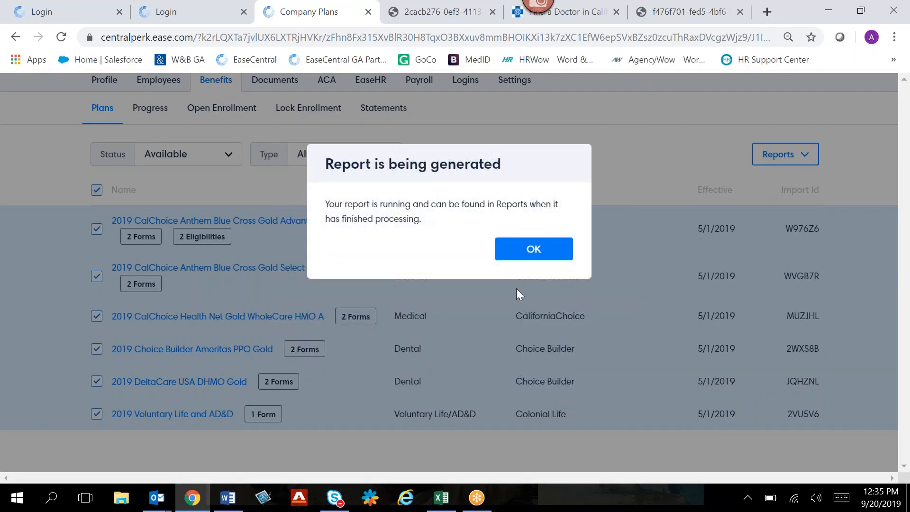
pyautogui.click(512, 258)
# - Download the newly generated DEMO Central Perk Coffee Shop - Enrollment Forms.zip from the generated reports and open the archive
pyautogui.scroll(2, 521, 294)
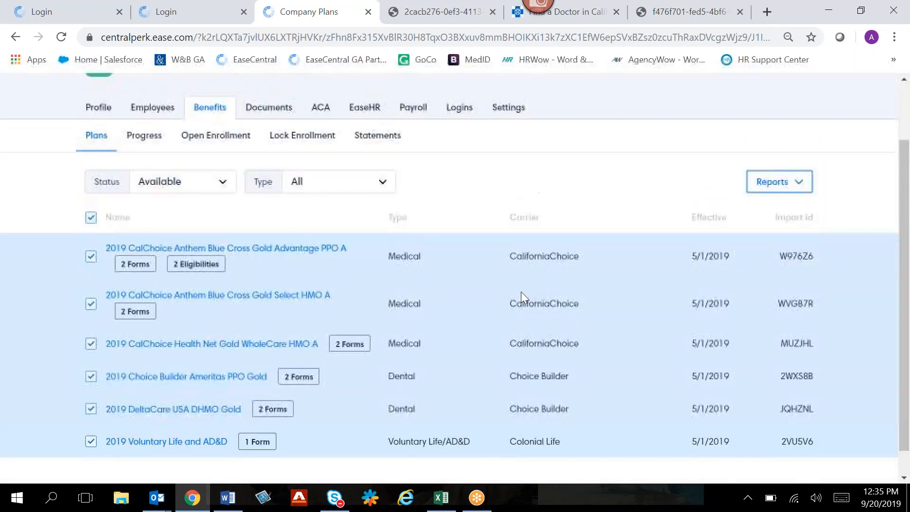
pyautogui.scroll(1, 216, 178)
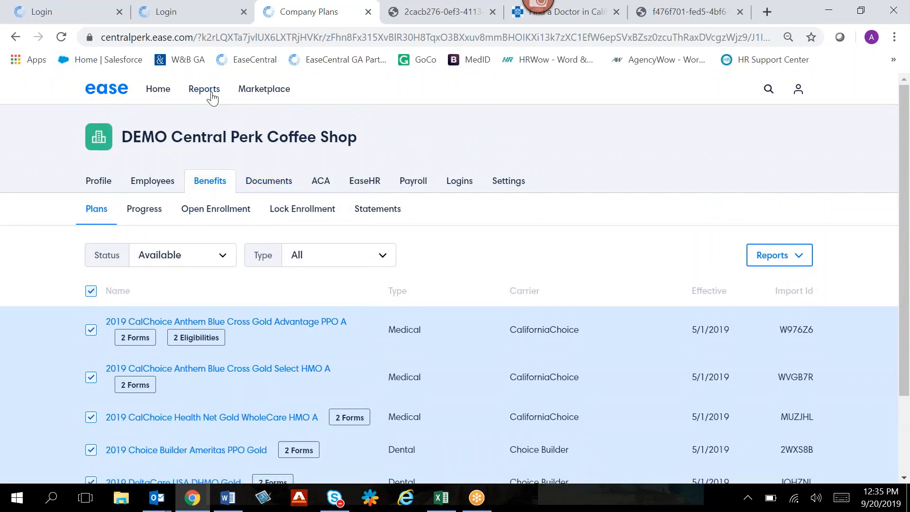
pyautogui.click(205, 90)
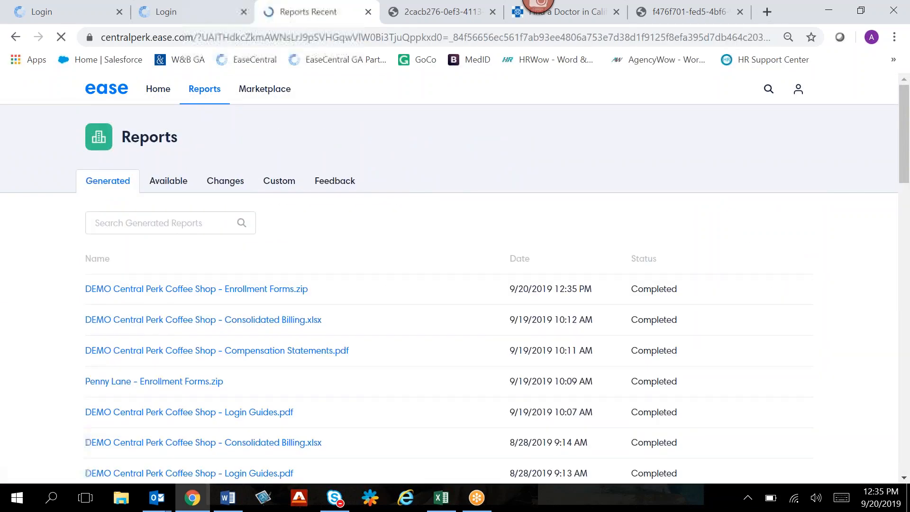
pyautogui.click(176, 290)
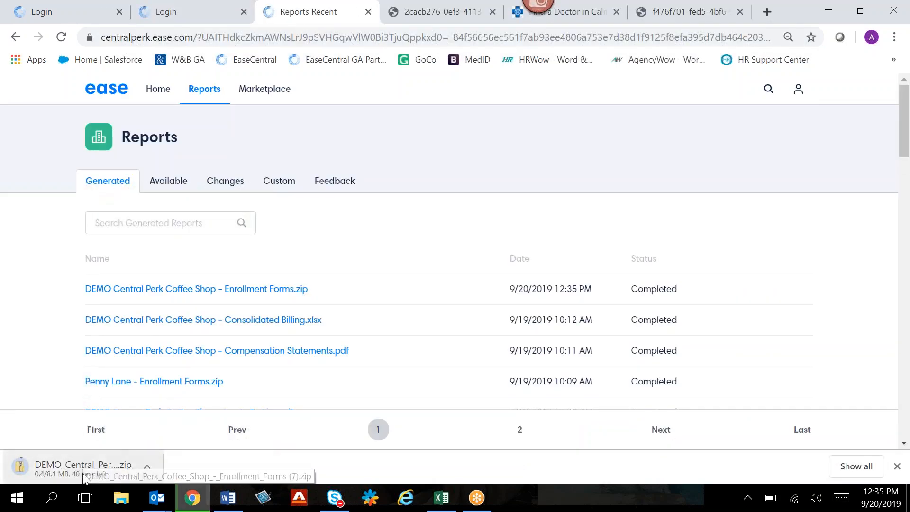
pyautogui.click(83, 474)
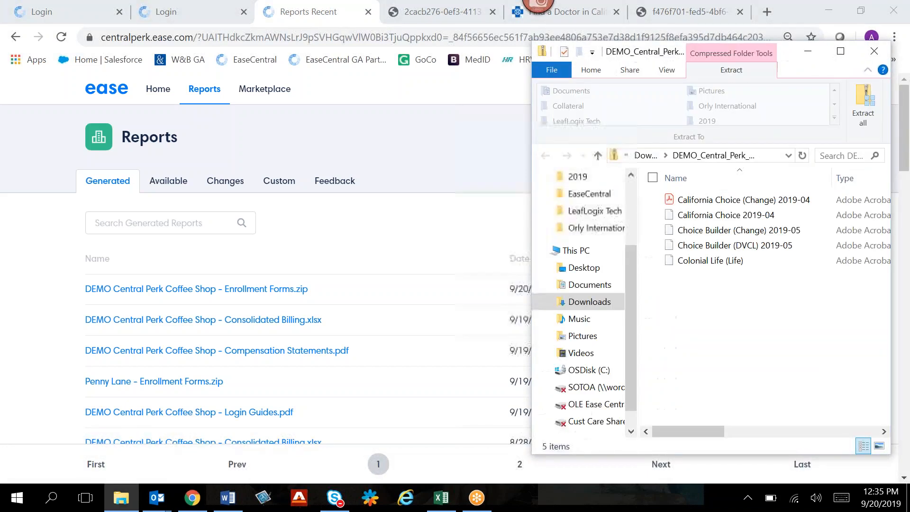
# - Open the California Choice 2019-04 PDF from the archive and examine the first employee's enrollment application through the signed arbitration section
pyautogui.click(722, 217)
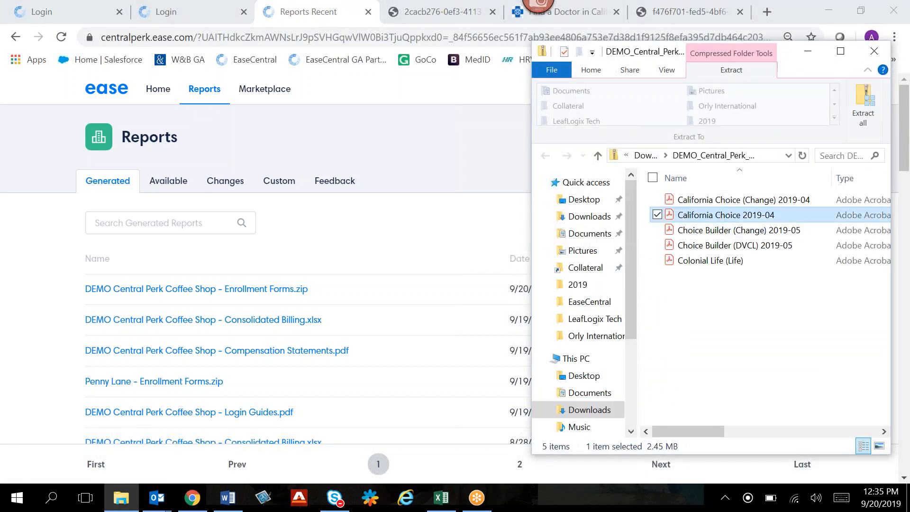
pyautogui.doubleClick(728, 220)
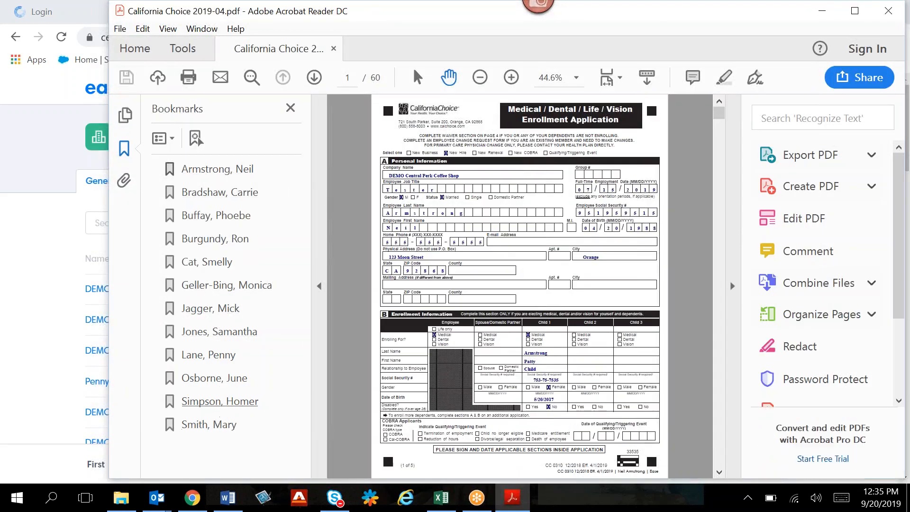
pyautogui.click(510, 79)
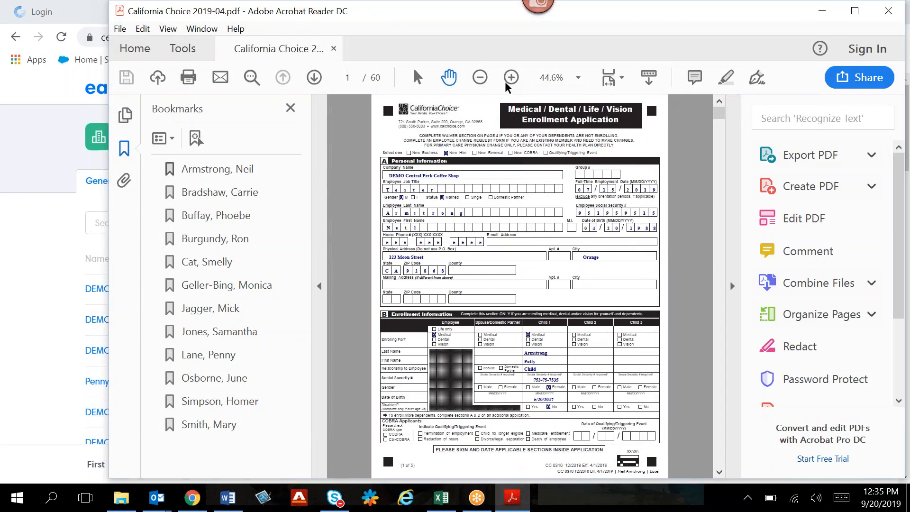
pyautogui.scroll(-2, 600, 266)
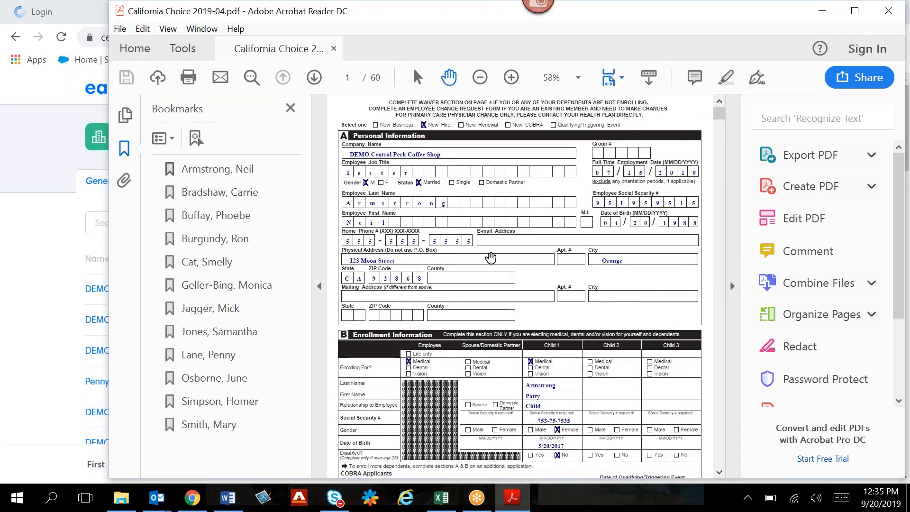
pyautogui.scroll(-5, 491, 258)
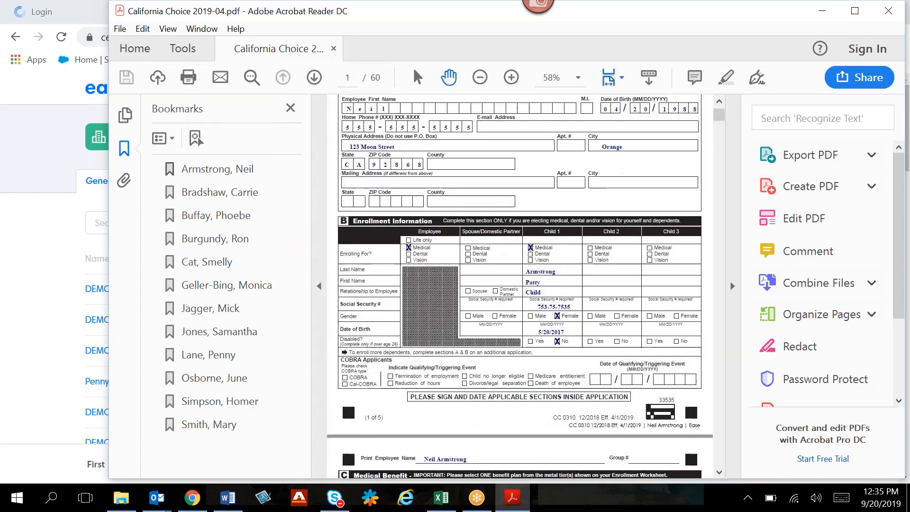
pyautogui.scroll(-5, 567, 287)
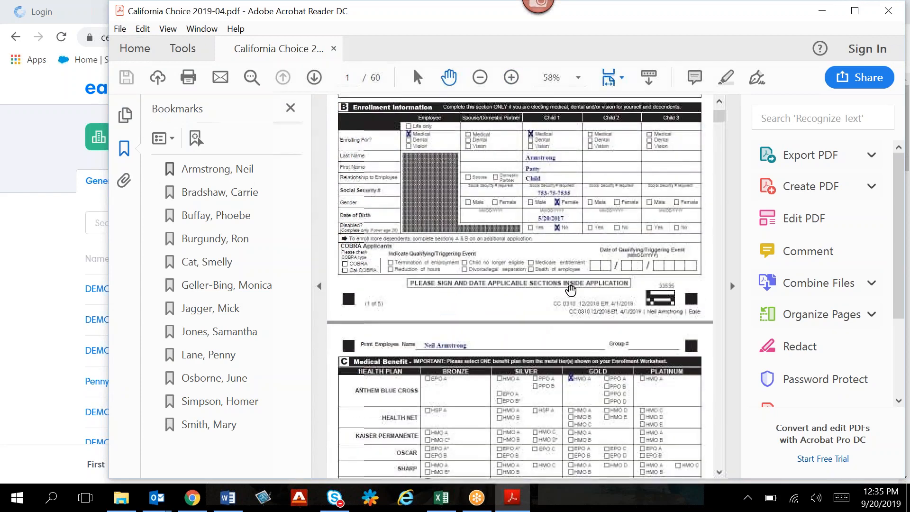
pyautogui.scroll(-20, 565, 416)
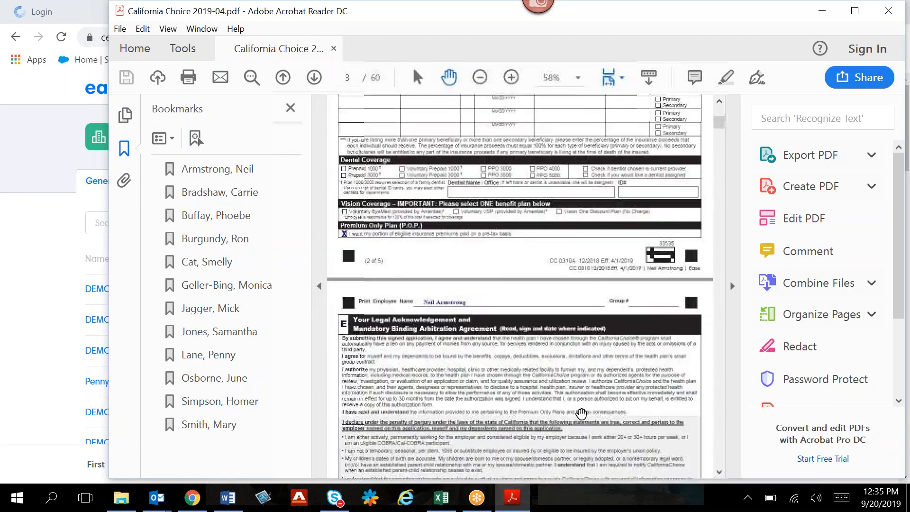
pyautogui.scroll(-4, 581, 413)
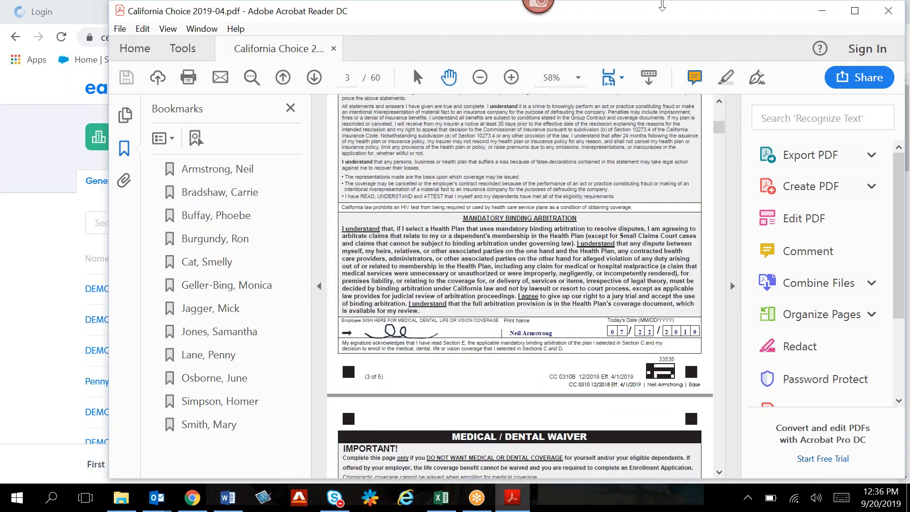
# - Close the enrollment application PDF and return to the company's benefit plans list
pyautogui.moveTo(640, 18); pyautogui.dragTo(592, 38)
pyautogui.click(841, 32)
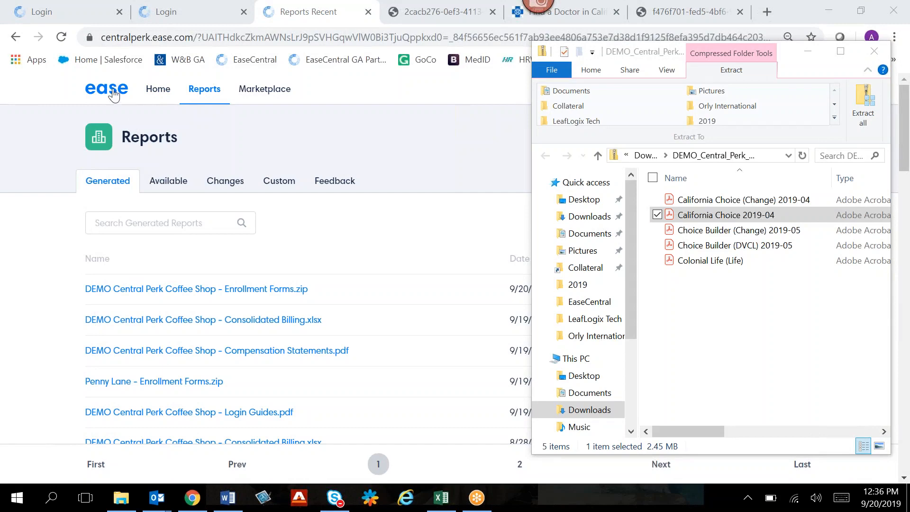
pyautogui.click(16, 37)
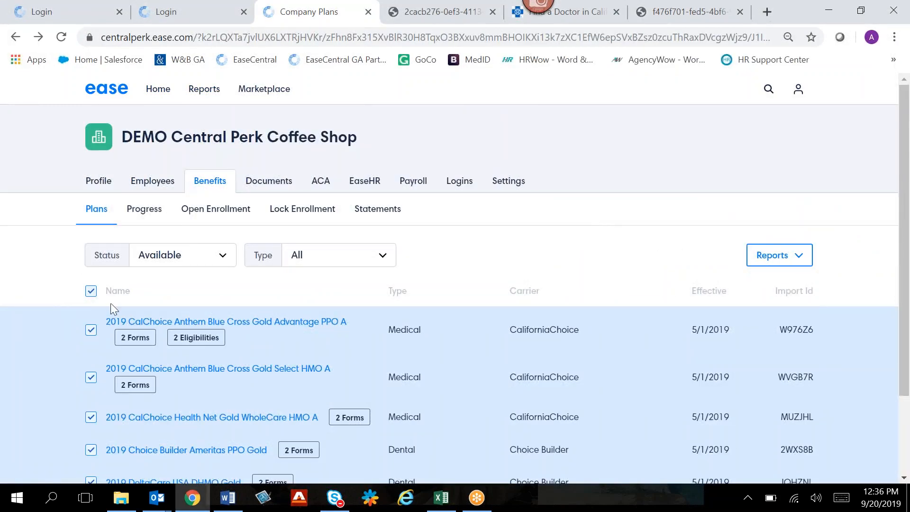
# - Generate a Consolidated Billing report for all available benefit plans
pyautogui.click(90, 291)
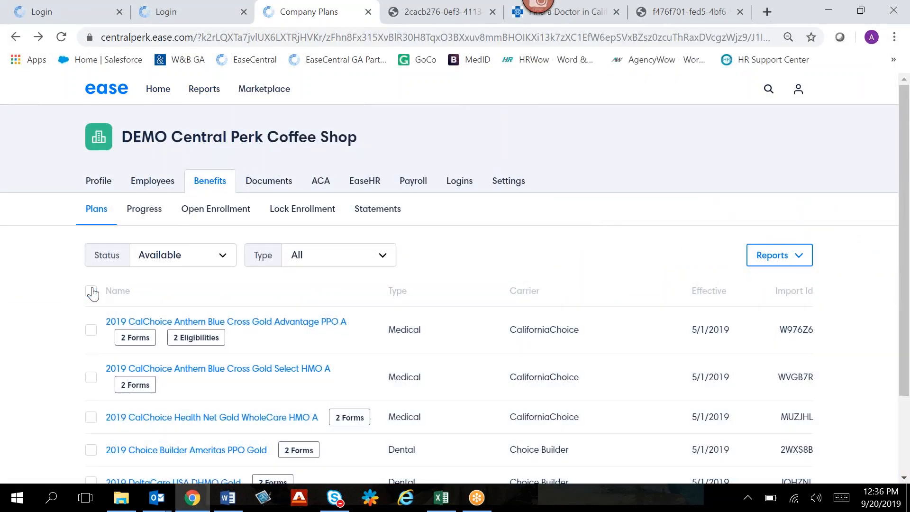
pyautogui.click(91, 290)
pyautogui.scroll(-2, 552, 256)
pyautogui.scroll(-1, 550, 255)
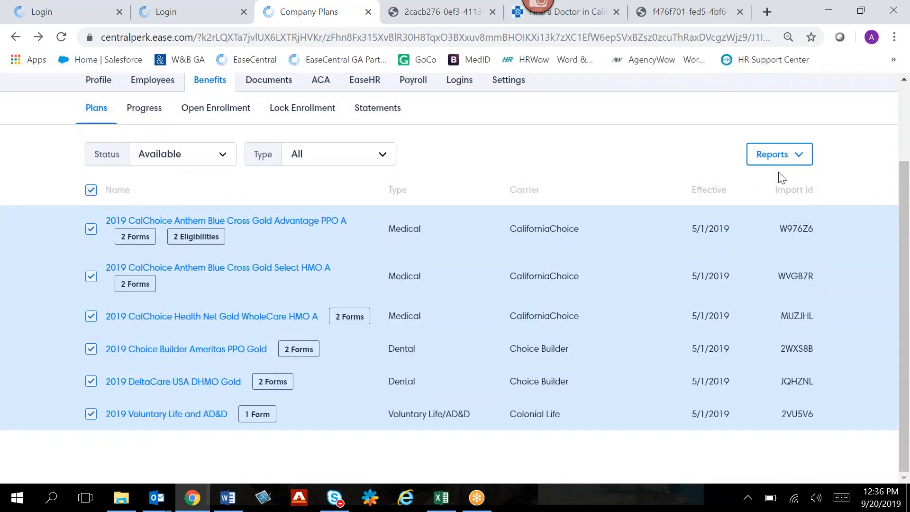
pyautogui.click(778, 155)
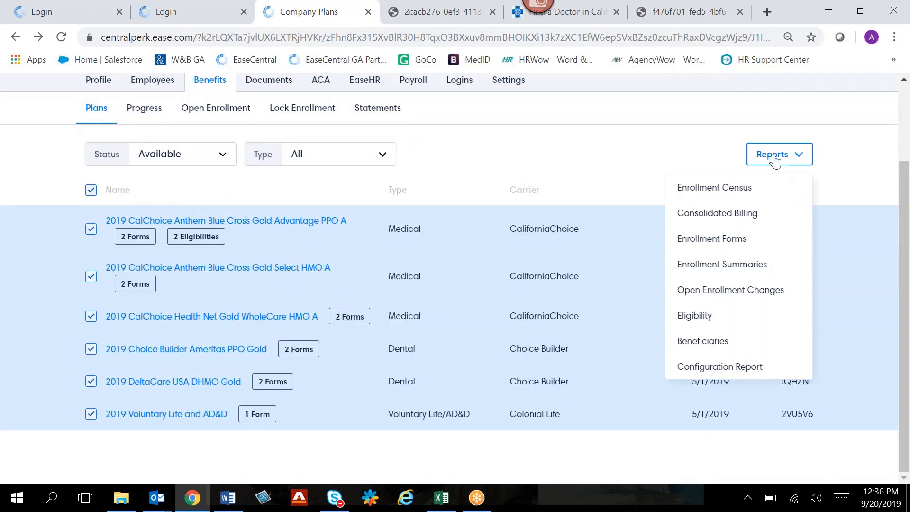
pyautogui.click(768, 217)
pyautogui.click(550, 258)
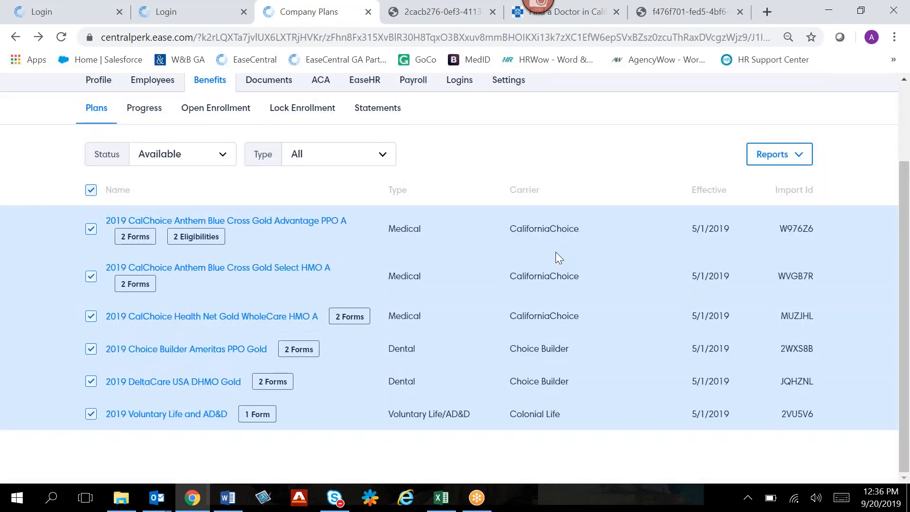
# - Download the newly generated DEMO Central Perk Coffee Shop - Consolidated Billing.xlsx, open it in Excel and enable editing
pyautogui.scroll(2, 579, 220)
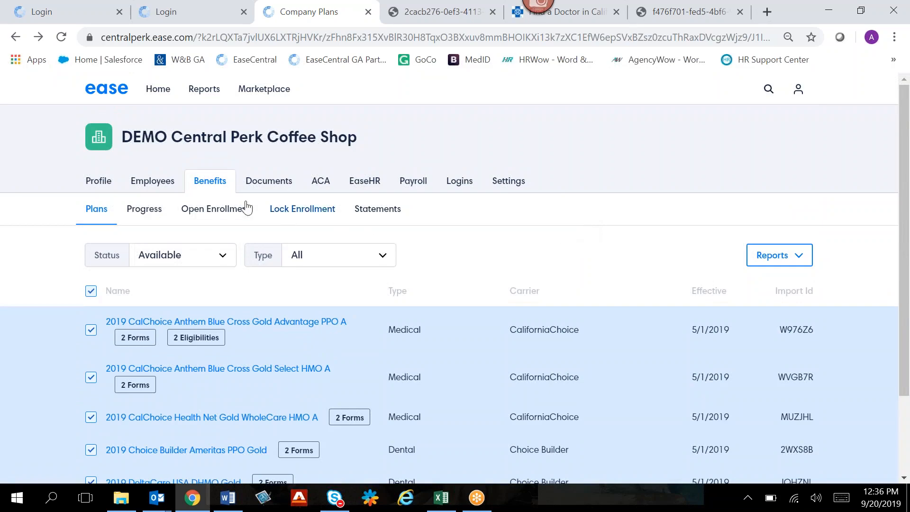
pyautogui.click(205, 95)
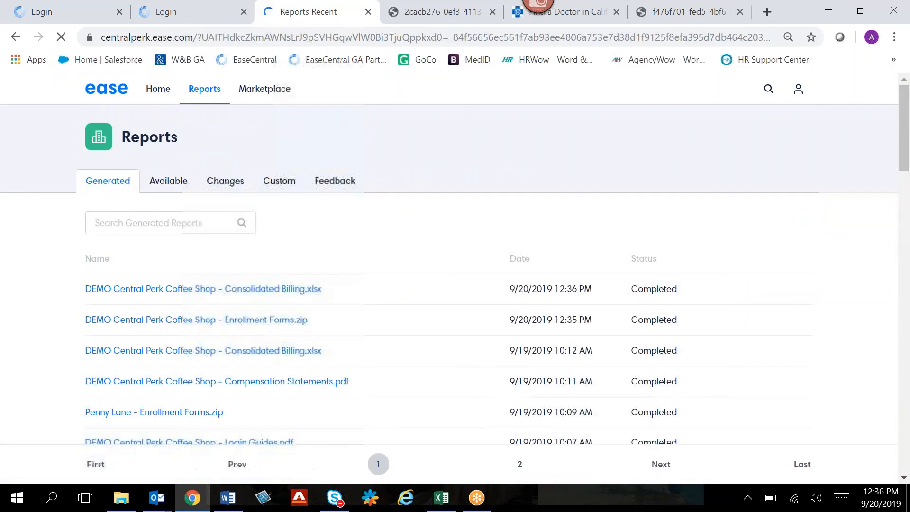
pyautogui.click(225, 290)
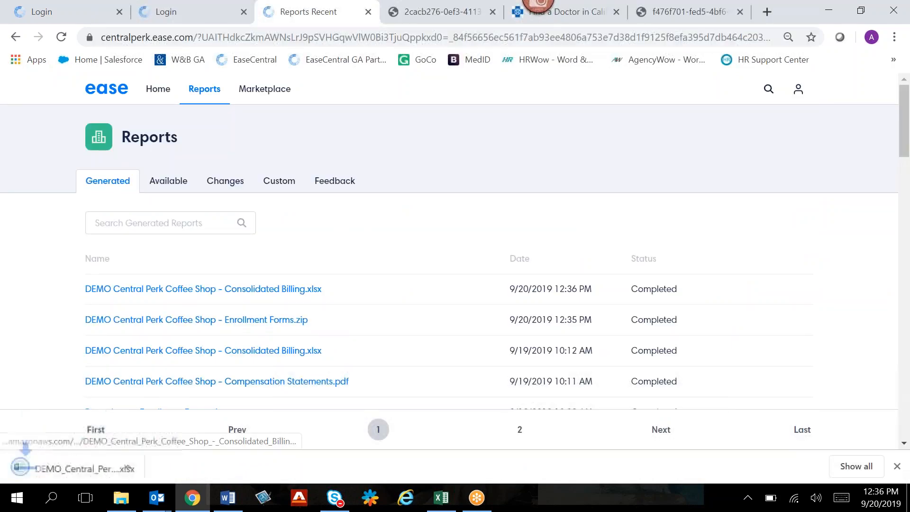
pyautogui.click(61, 469)
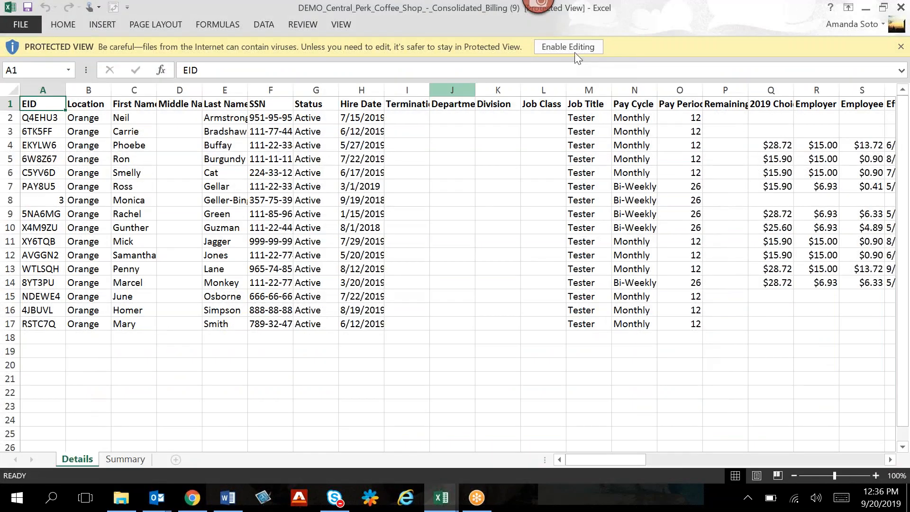
pyautogui.click(568, 46)
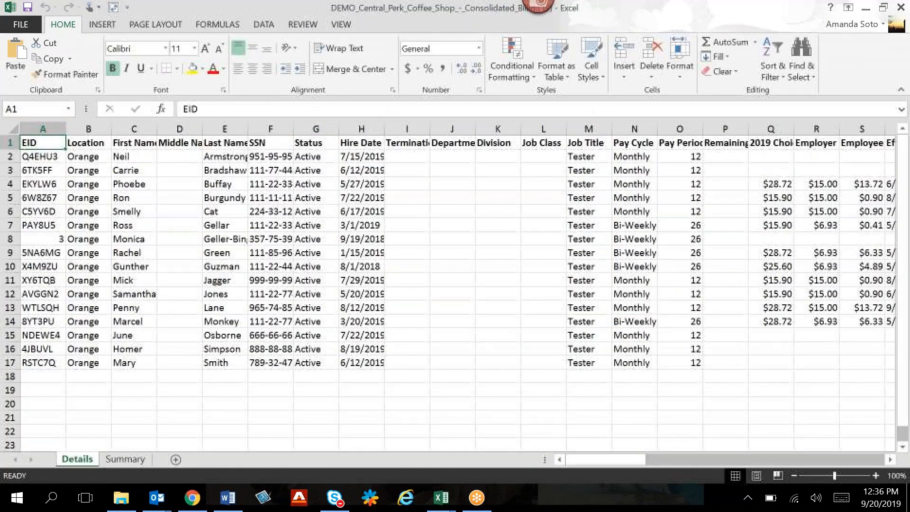
# - Hide columns F through P on the Details sheet so the names sit beside the plan costs
pyautogui.moveTo(271, 123); pyautogui.dragTo(712, 116)
pyautogui.rightClick(718, 130)
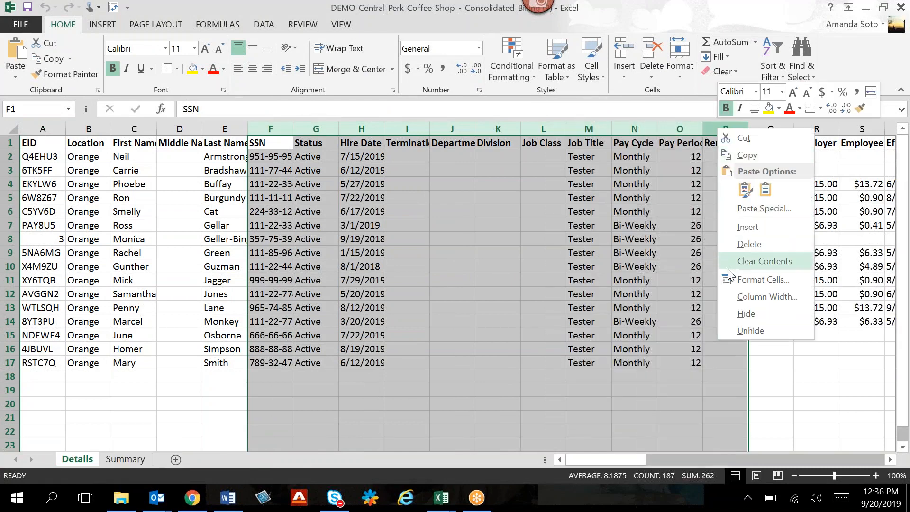
pyautogui.click(746, 313)
# - Autofit the monthly premium, employer cost and employee cost columns Q, R and S, and select row 4 for review
pyautogui.doubleClick(285, 129)
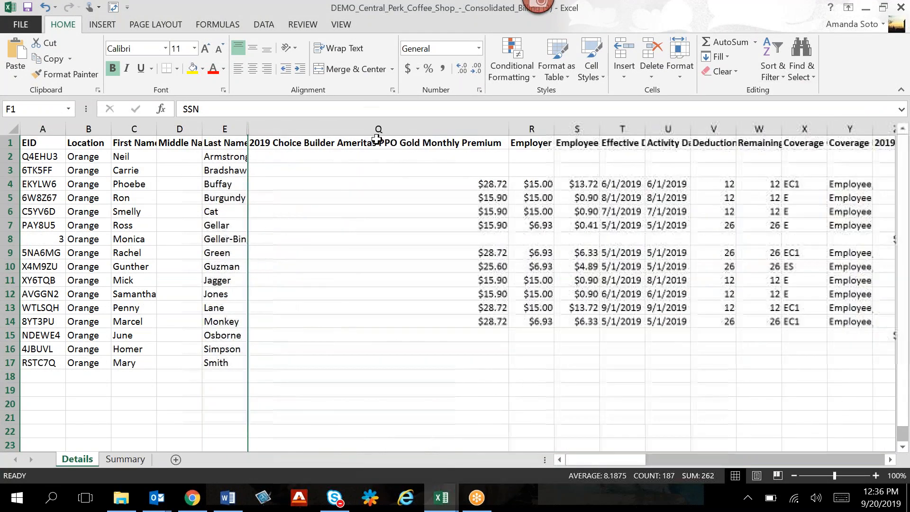
pyautogui.doubleClick(554, 129)
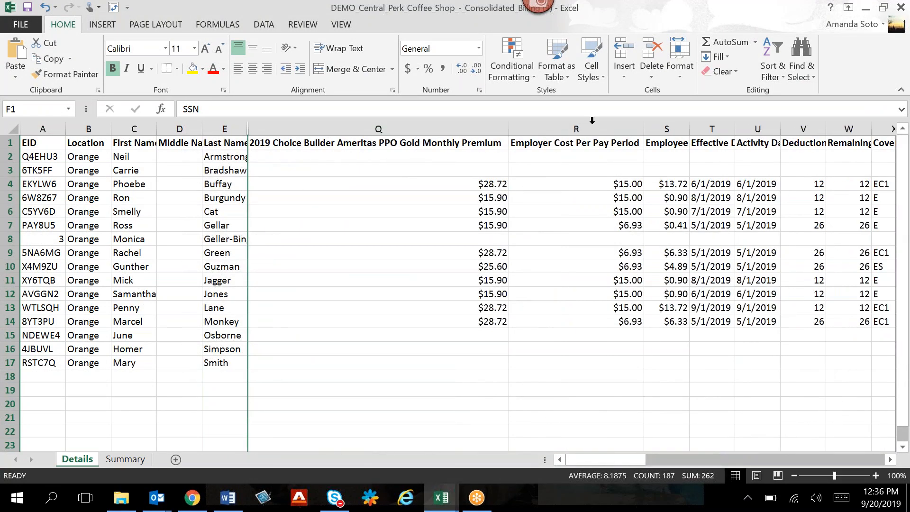
pyautogui.doubleClick(689, 129)
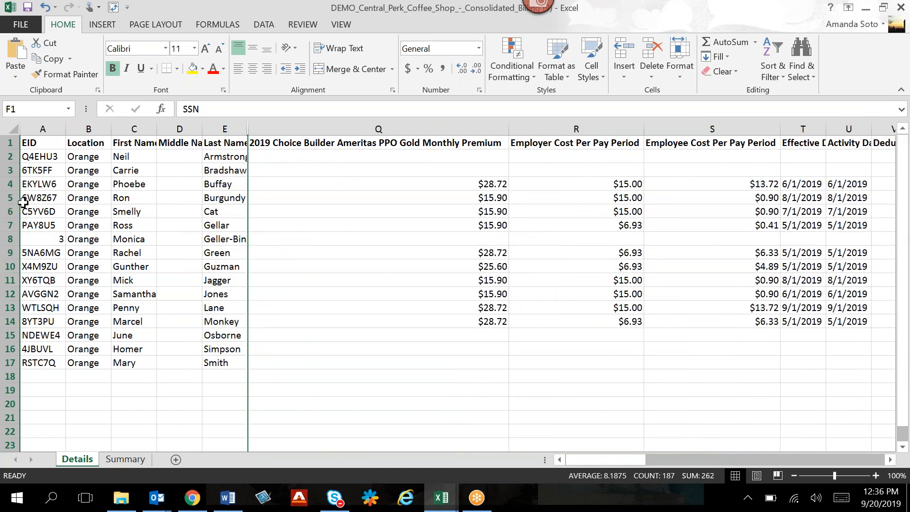
pyautogui.click(10, 185)
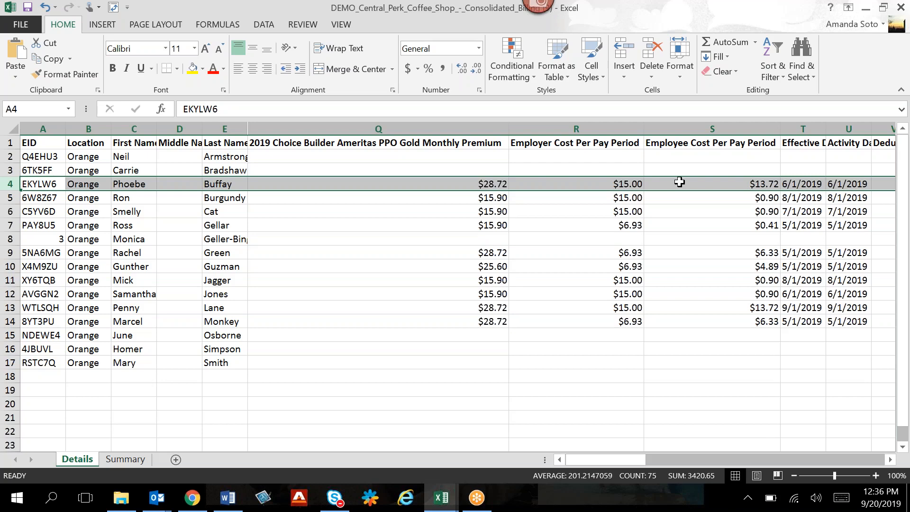
# - Close the Consolidated Billing workbook and minimize the Ease intake form workbook to get back to the generated reports
pyautogui.doubleClick(700, 11)
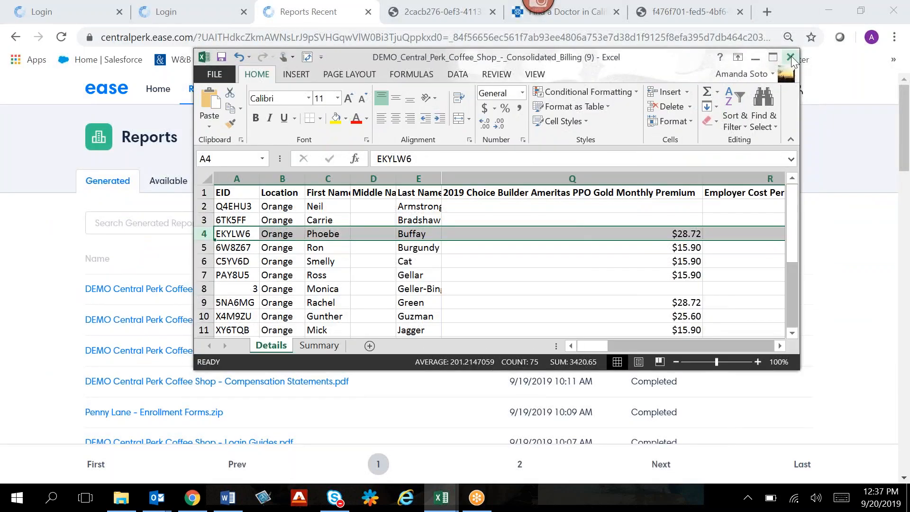
pyautogui.click(790, 58)
pyautogui.click(455, 271)
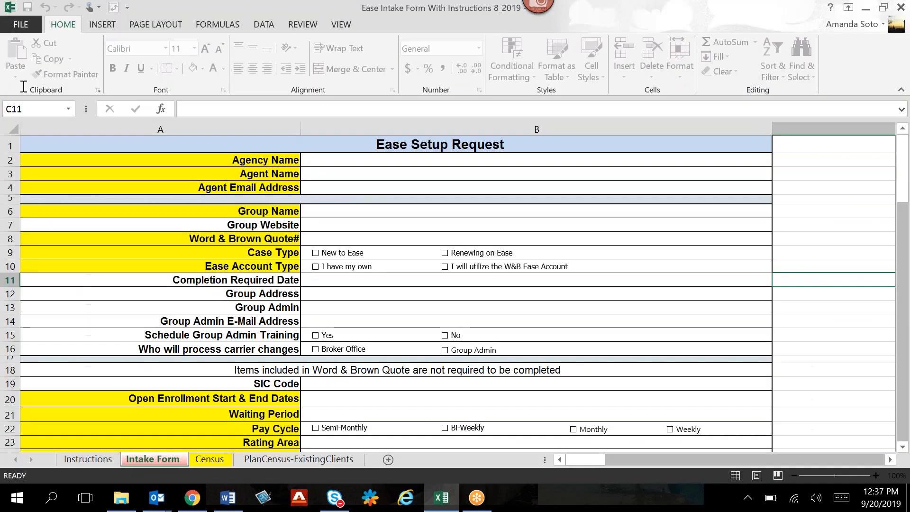
pyautogui.click(866, 7)
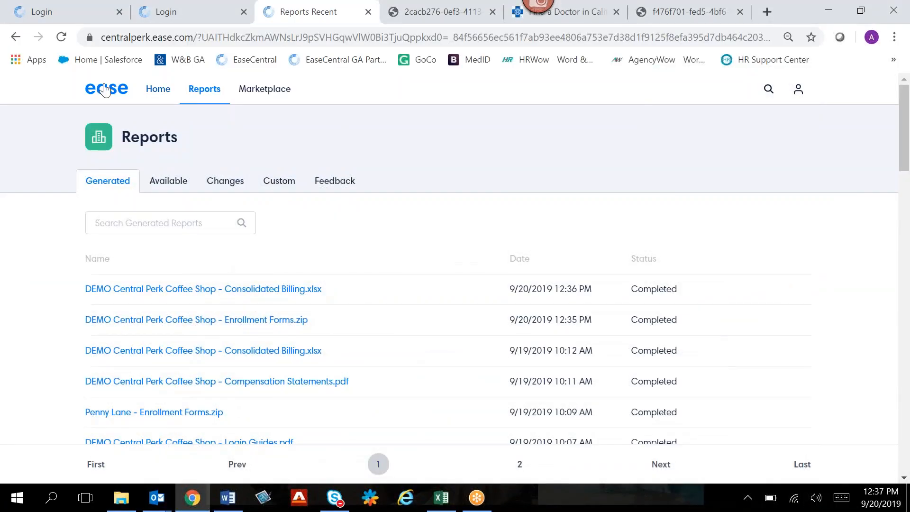
# - Generate the Compensation Statements report from the company's benefits statement settings
pyautogui.click(15, 36)
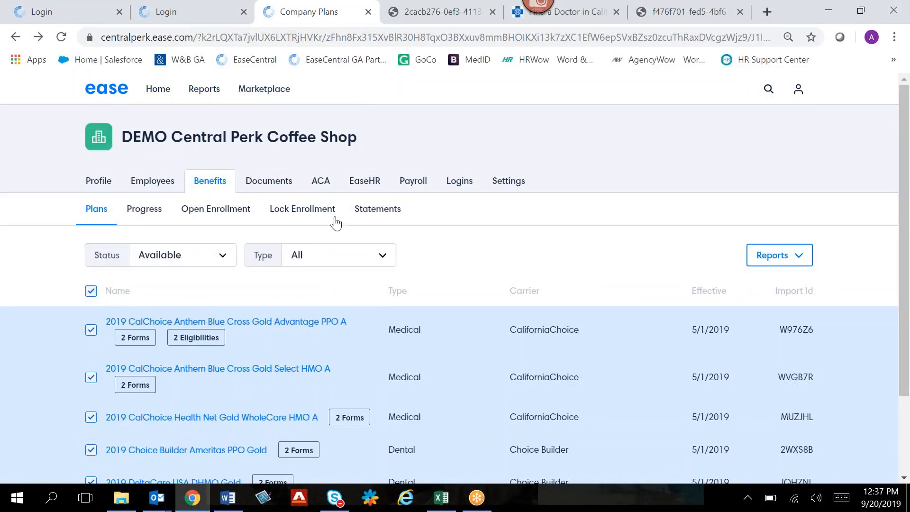
pyautogui.click(377, 213)
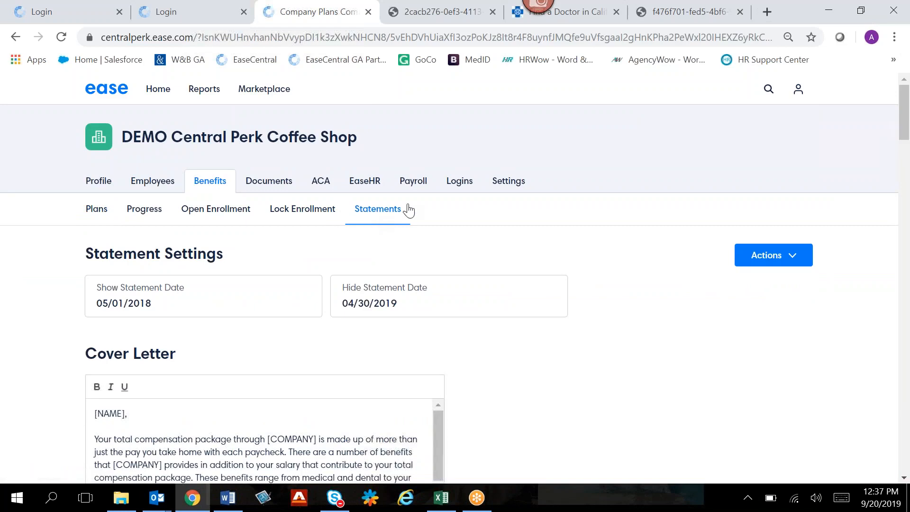
pyautogui.scroll(-2, 719, 246)
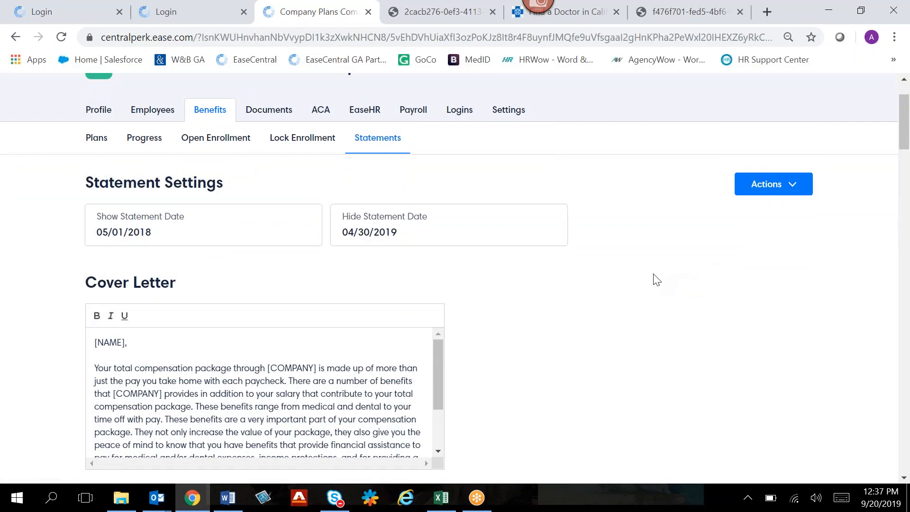
pyautogui.click(771, 191)
pyautogui.click(761, 252)
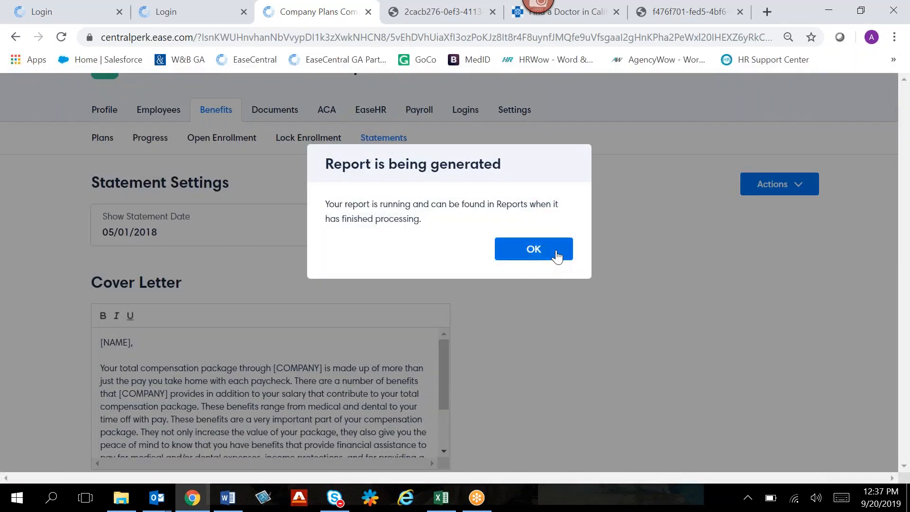
pyautogui.click(557, 256)
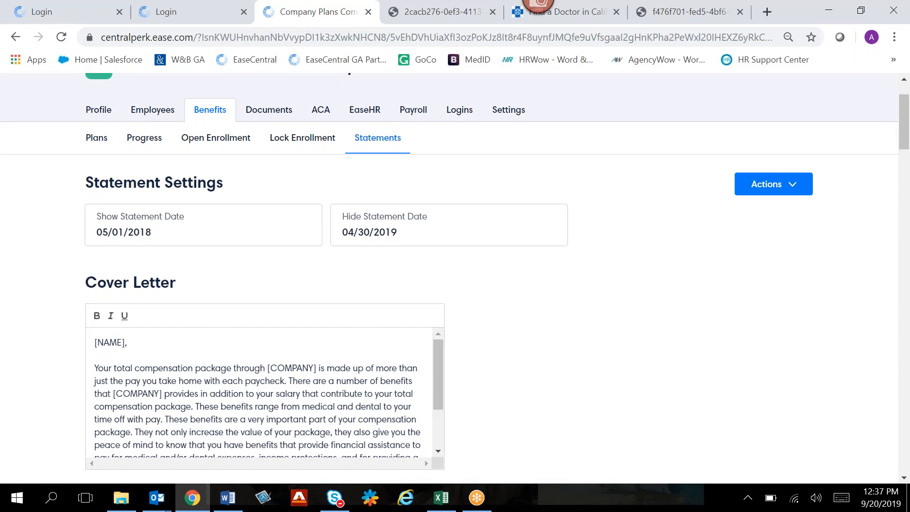
# - Open the newly generated Compensation Statements PDF, examine the first employee's compensation summary and company contribution, and close it
pyautogui.scroll(3, 590, 254)
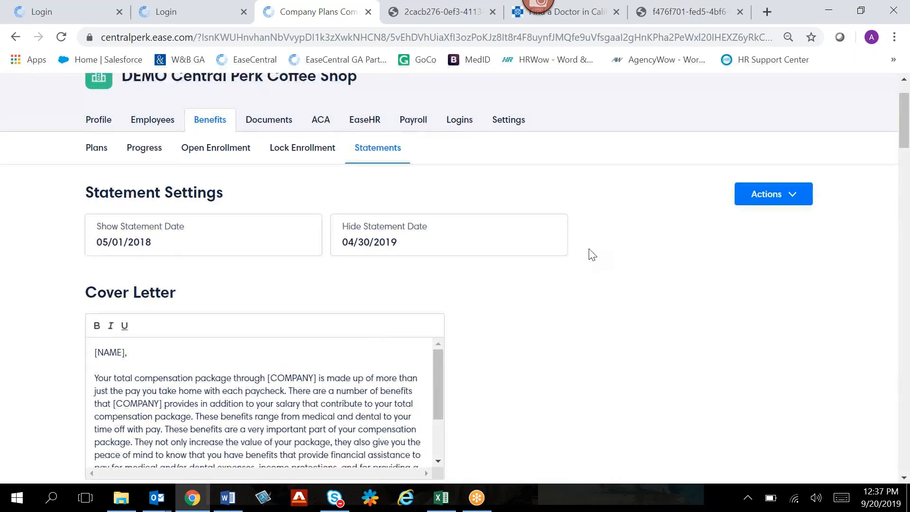
pyautogui.click(197, 93)
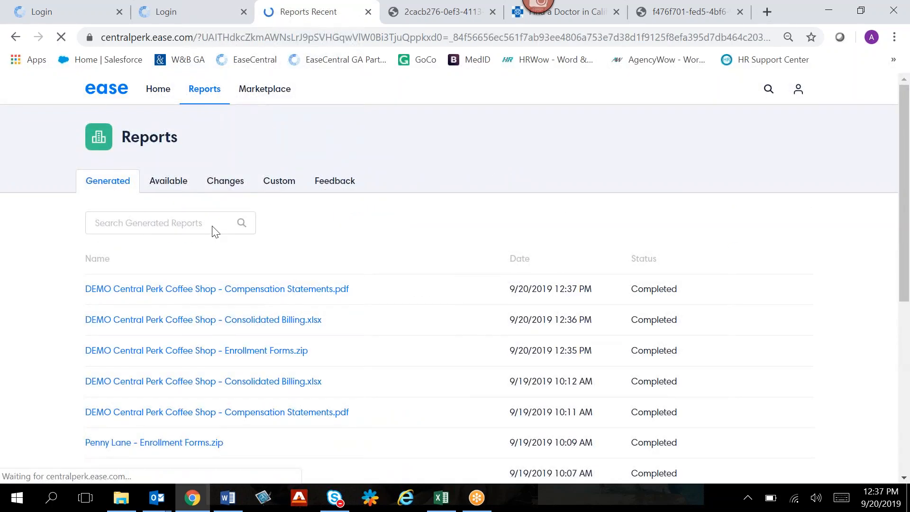
pyautogui.click(230, 289)
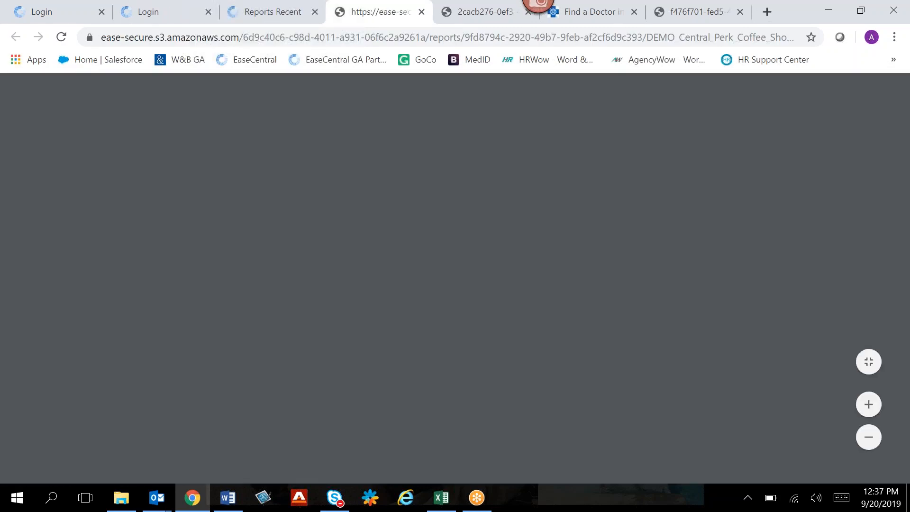
pyautogui.scroll(-5, 505, 310)
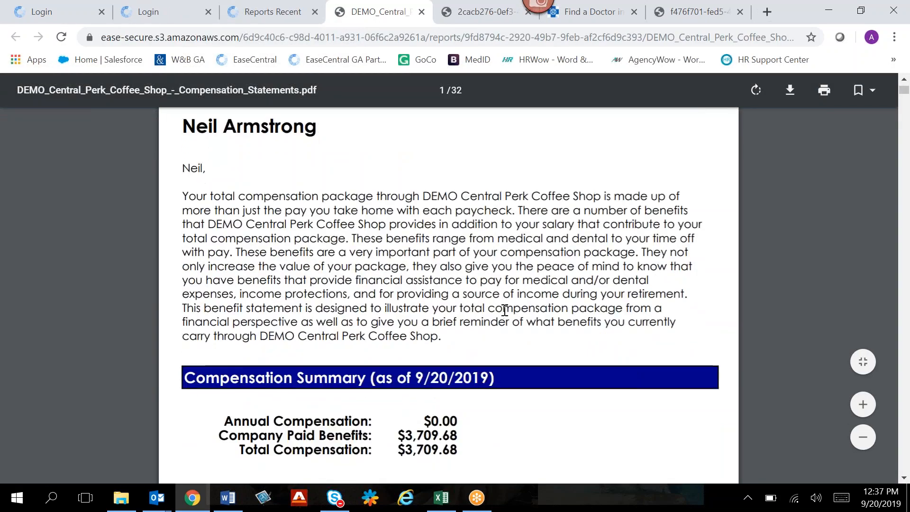
pyautogui.scroll(-1, 505, 310)
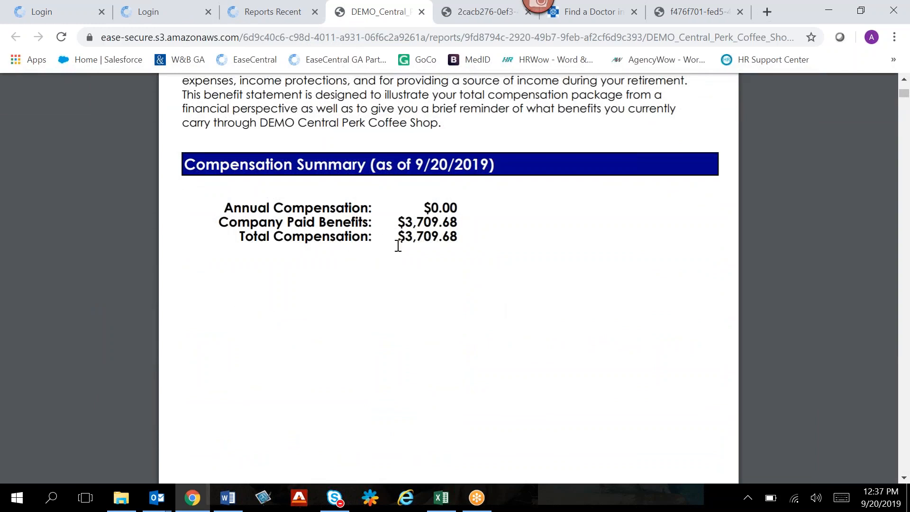
pyautogui.scroll(-5, 415, 273)
pyautogui.scroll(-10, 416, 272)
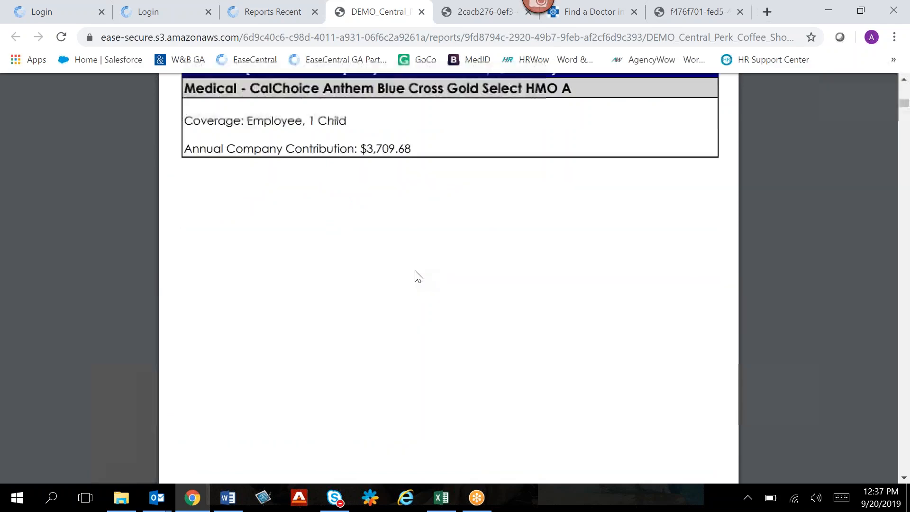
pyautogui.scroll(-5, 414, 270)
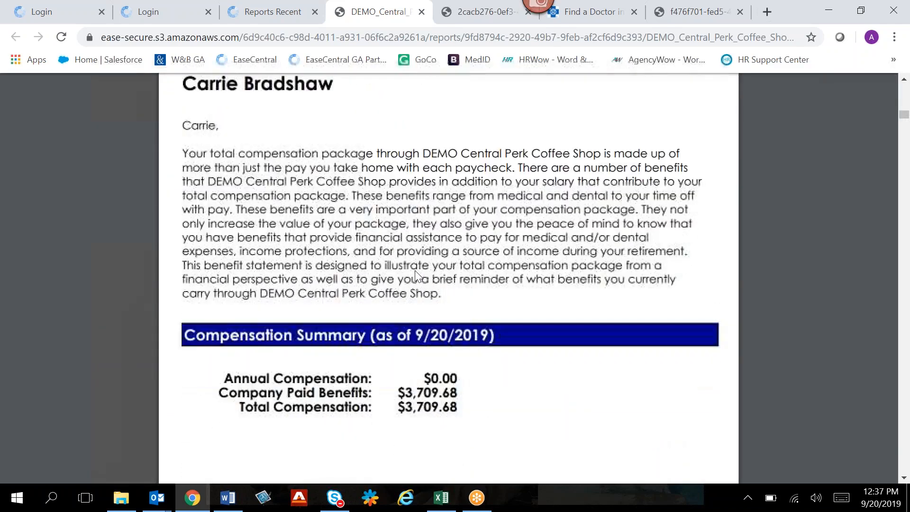
pyautogui.click(421, 13)
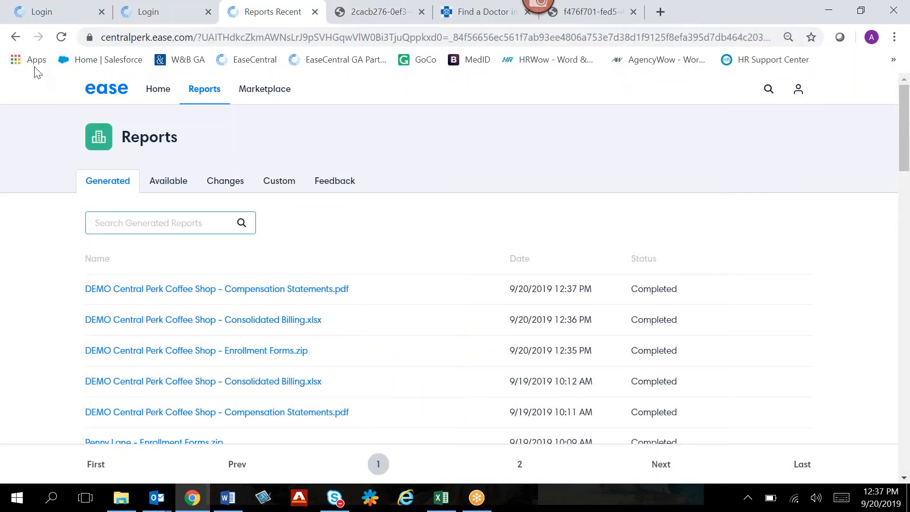
# - Return to the company's employee list and open the form for adding a new employee
pyautogui.click(15, 38)
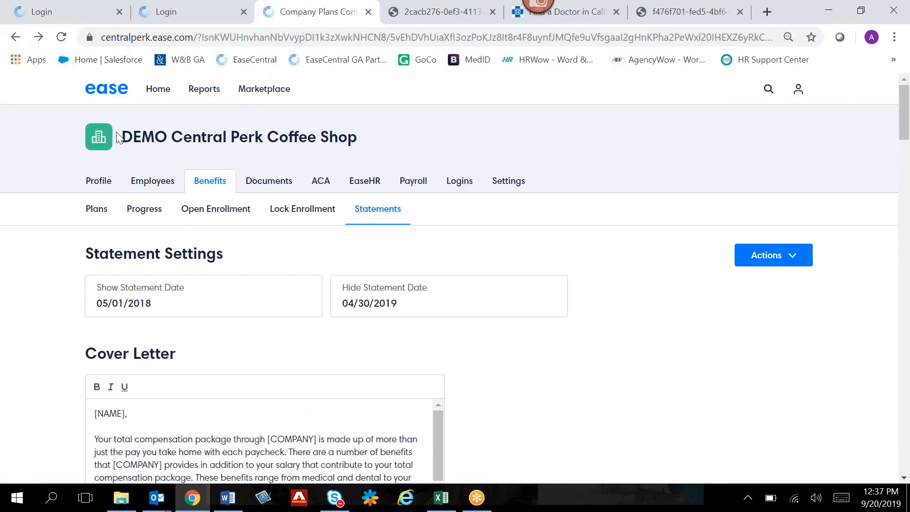
pyautogui.click(166, 182)
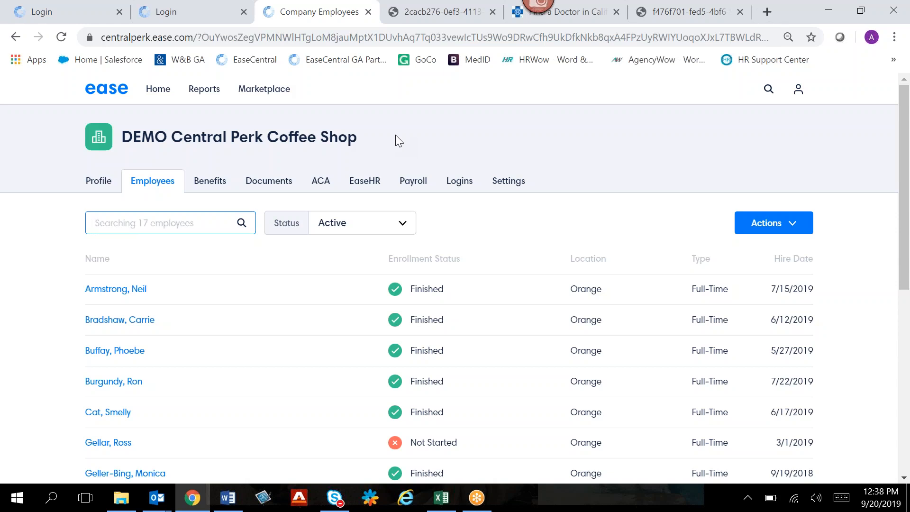
pyautogui.scroll(-1, 396, 138)
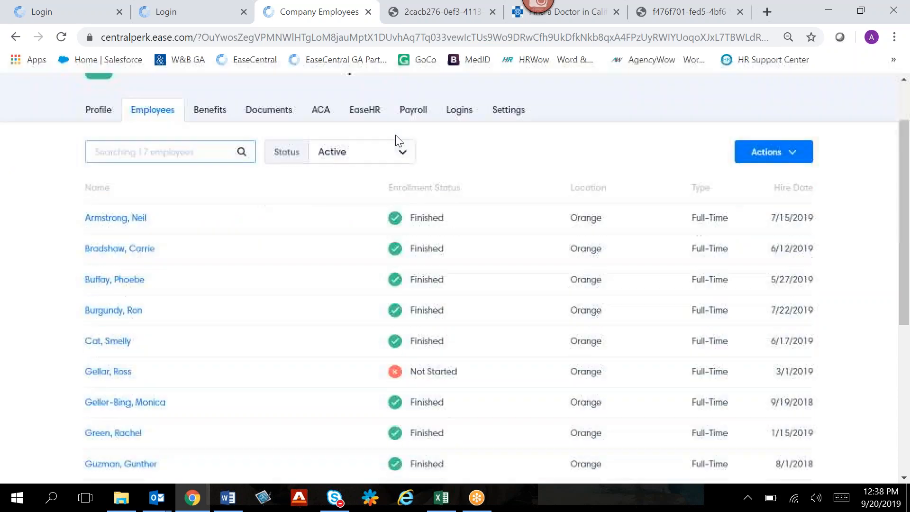
pyautogui.click(778, 152)
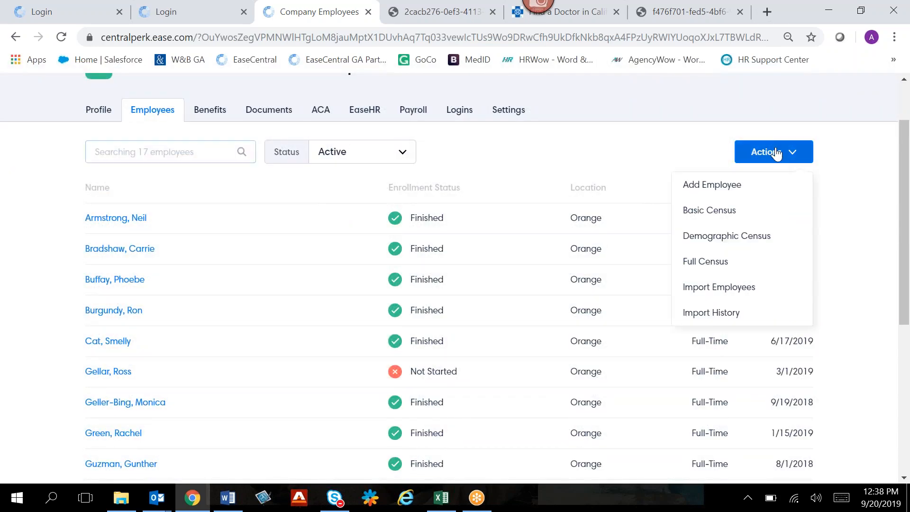
pyautogui.click(758, 189)
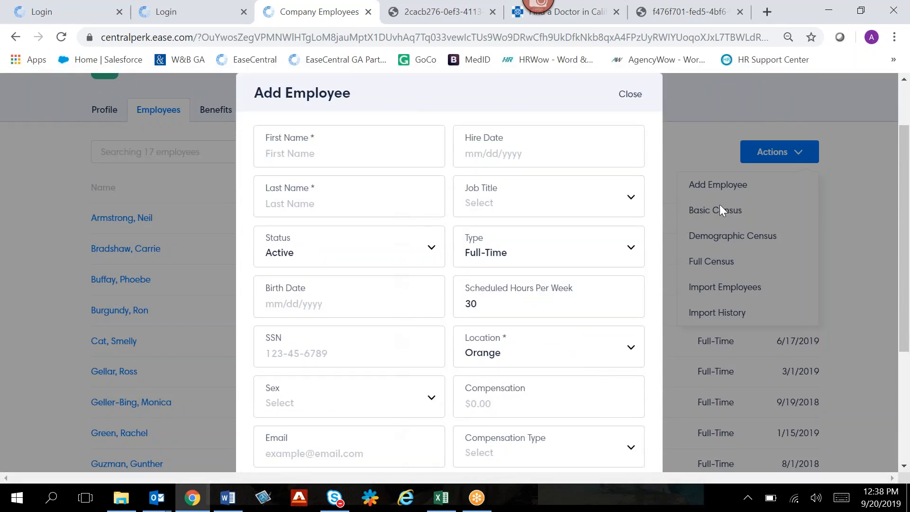
# - Enter the new employee's first name, last name and birth date
pyautogui.click(326, 155)
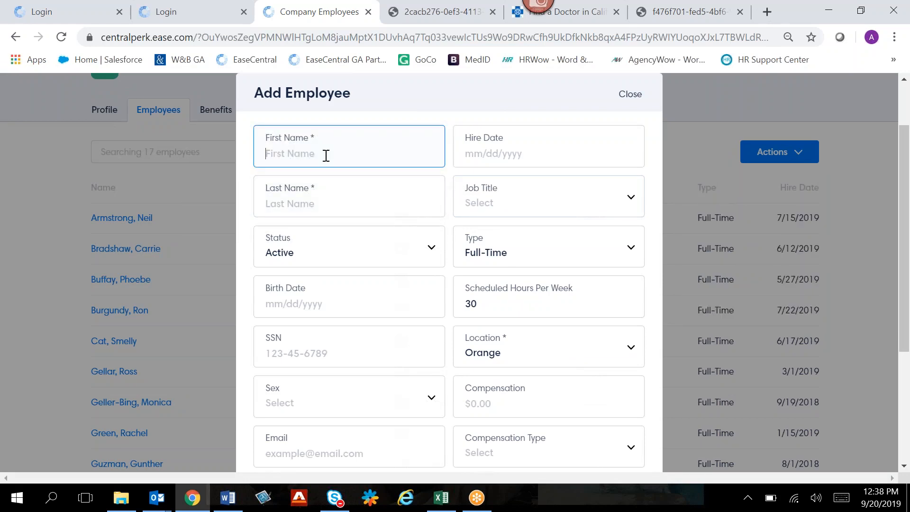
pyautogui.write('Elaine')
pyautogui.write('Benes')
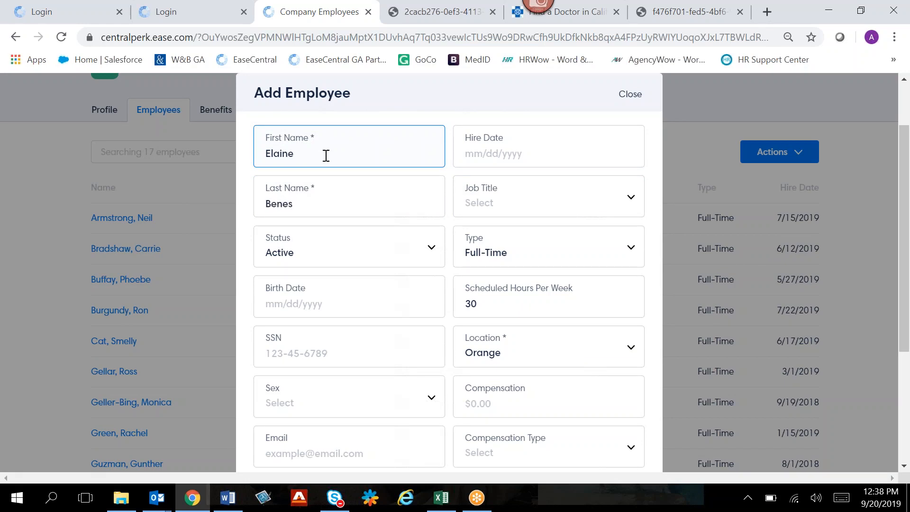
pyautogui.scroll(-2, 325, 154)
pyautogui.click(325, 228)
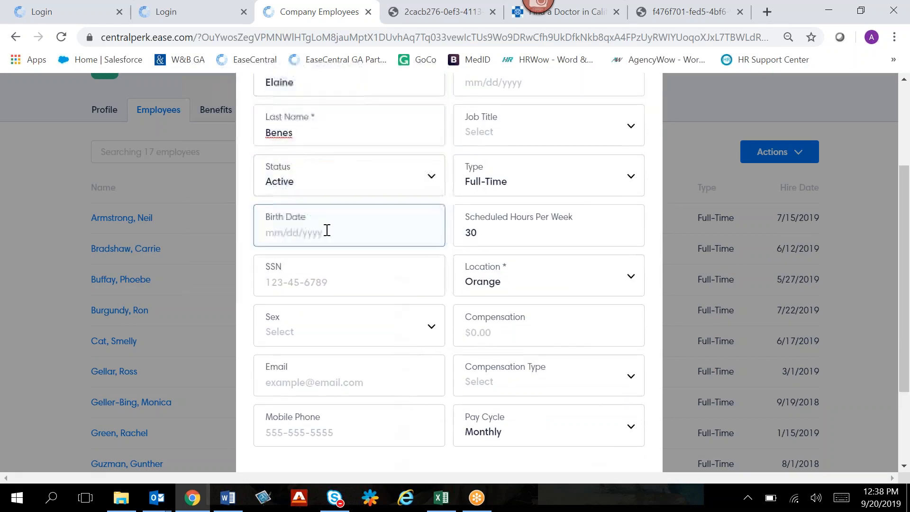
pyautogui.write('4')
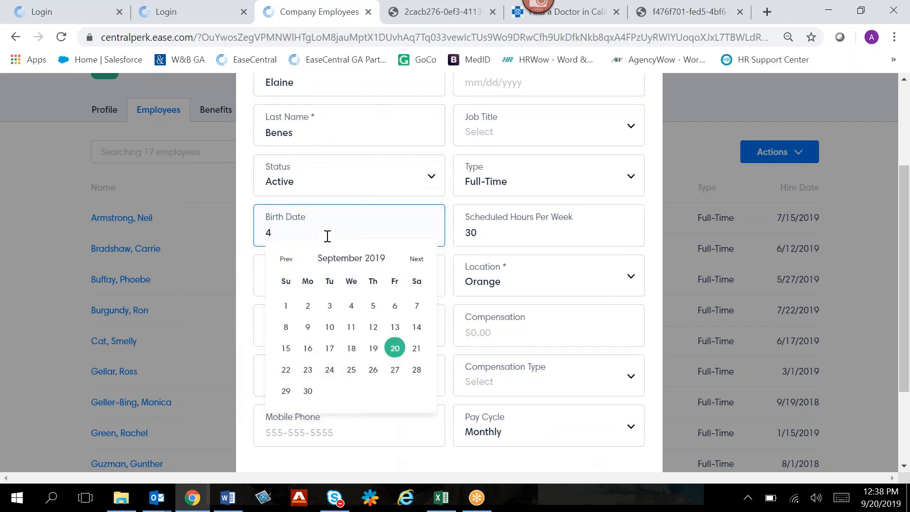
pyautogui.write('/20/1988')
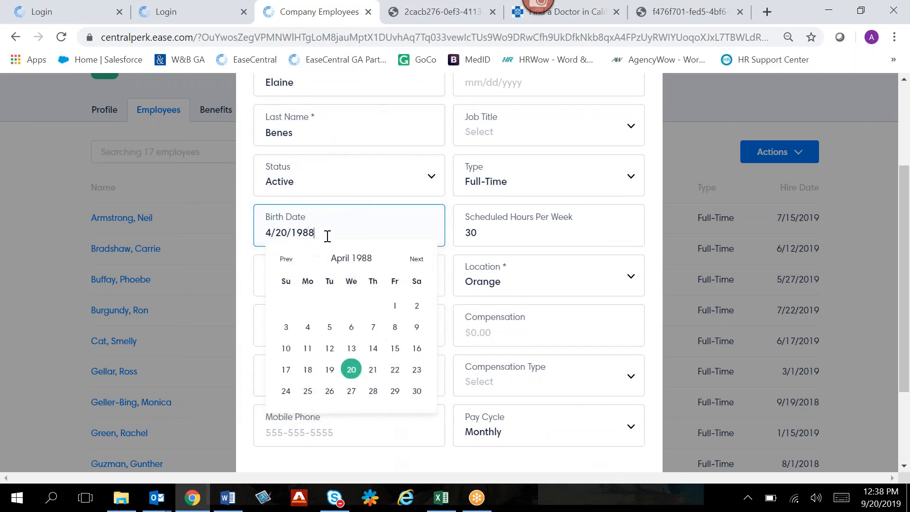
pyautogui.press('Tab')
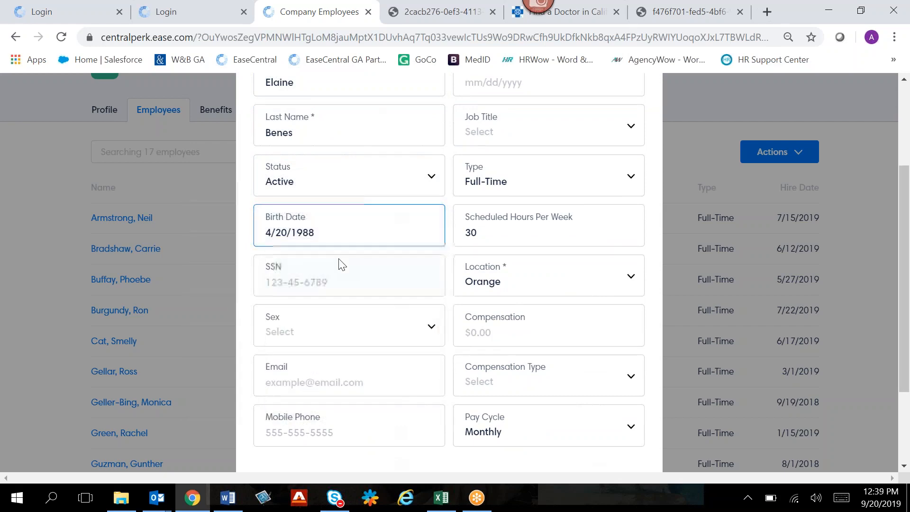
# - Fill in the new employee's e-mail address
pyautogui.scroll(-2, 355, 347)
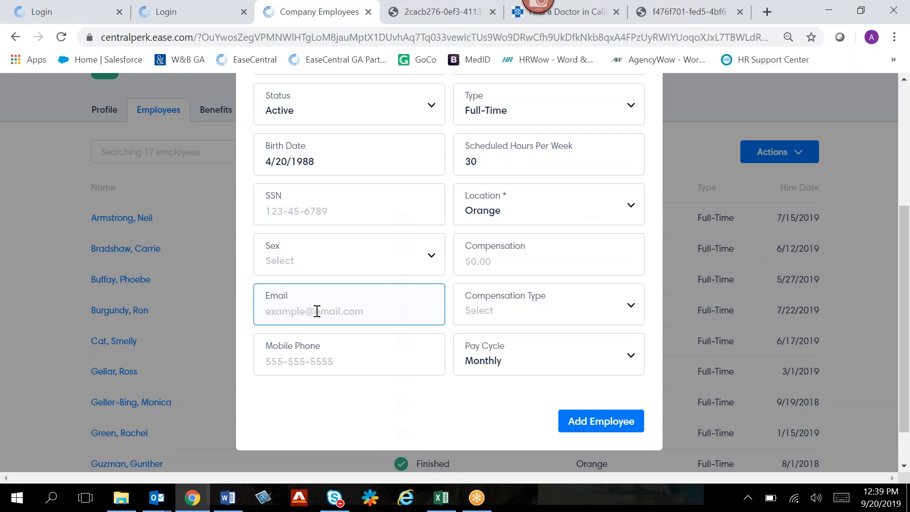
pyautogui.write('d')
pyautogui.press('BackSpace')
pyautogui.click(413, 351)
# - Set the hire date to 09/16/2019 and check the location choices, keeping Orange
pyautogui.scroll(6, 413, 351)
pyautogui.click(493, 155)
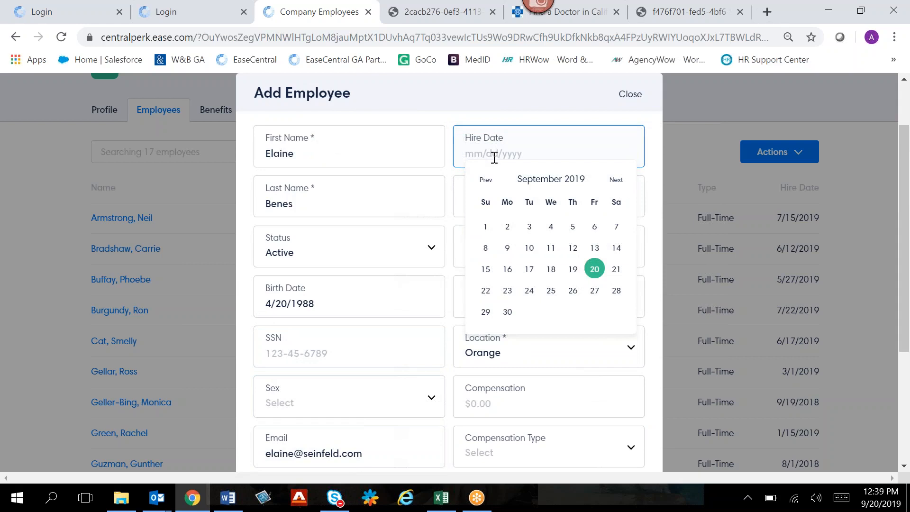
pyautogui.click(508, 269)
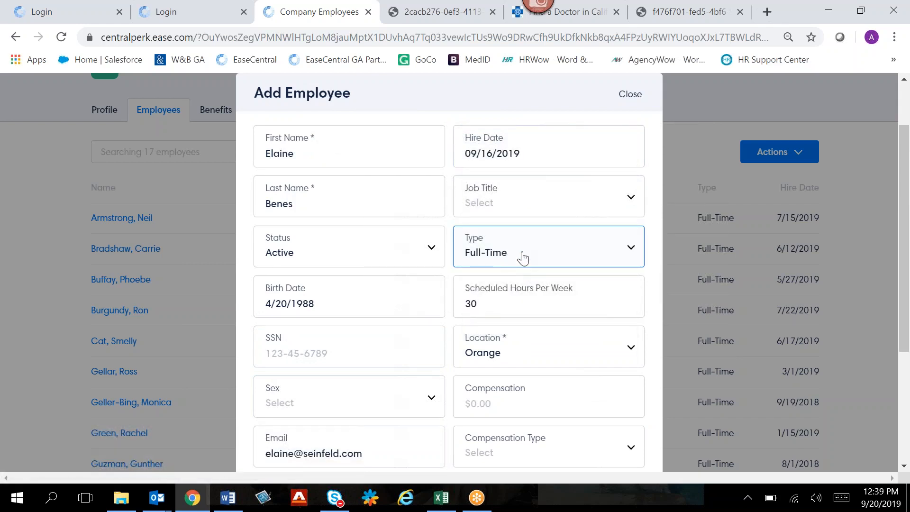
pyautogui.scroll(-2, 523, 259)
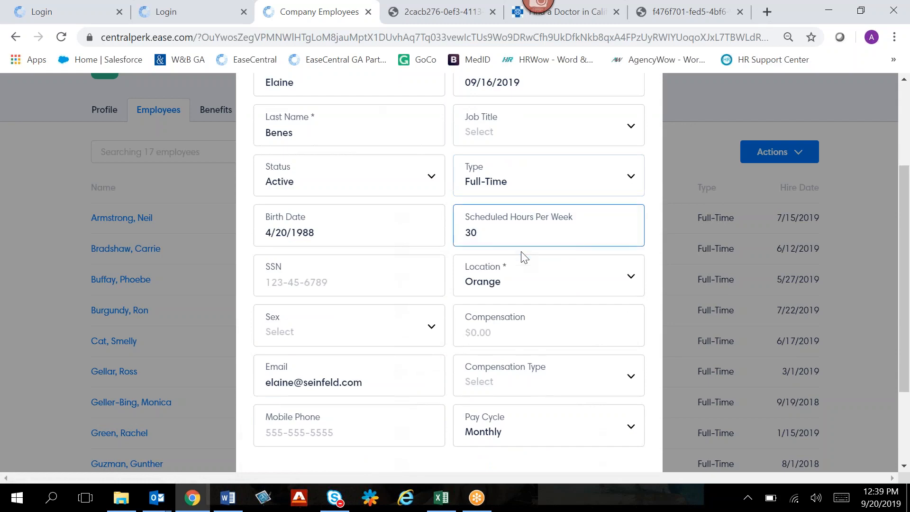
pyautogui.scroll(-2, 524, 258)
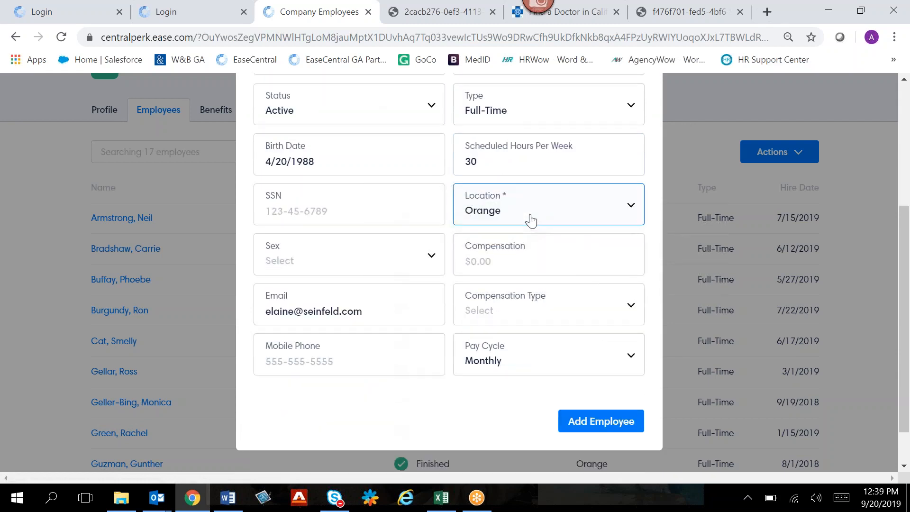
pyautogui.click(531, 220)
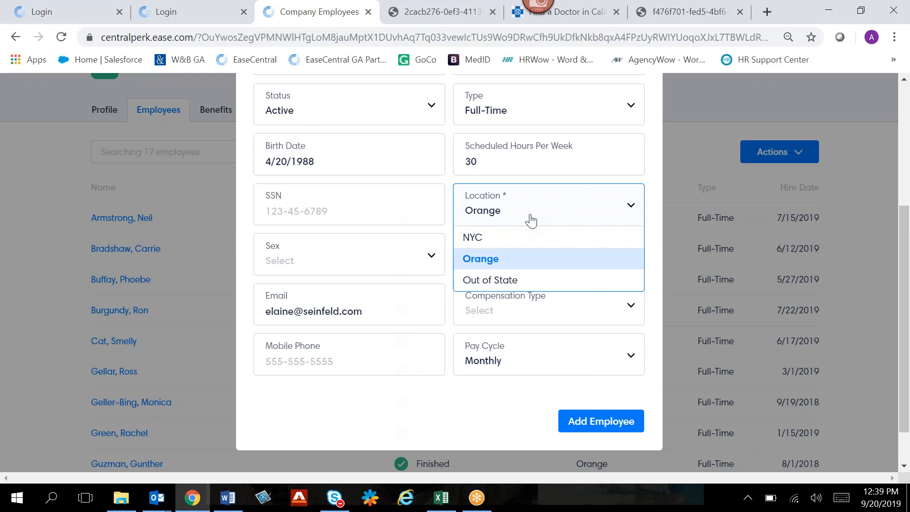
pyautogui.click(654, 189)
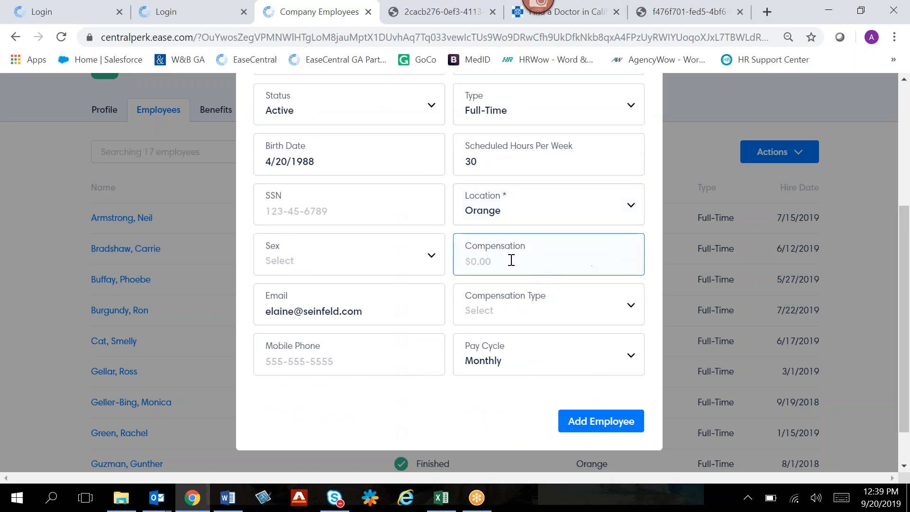
# - Enter a compensation of 50000 with the Salary compensation type and add the employee to the company
pyautogui.write('50000')
pyautogui.doubleClick(506, 260)
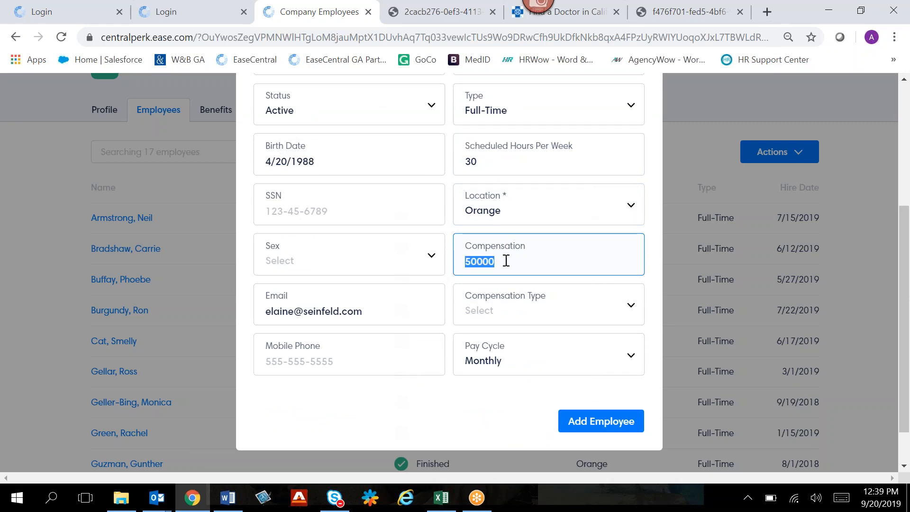
pyautogui.click(504, 311)
pyautogui.click(496, 339)
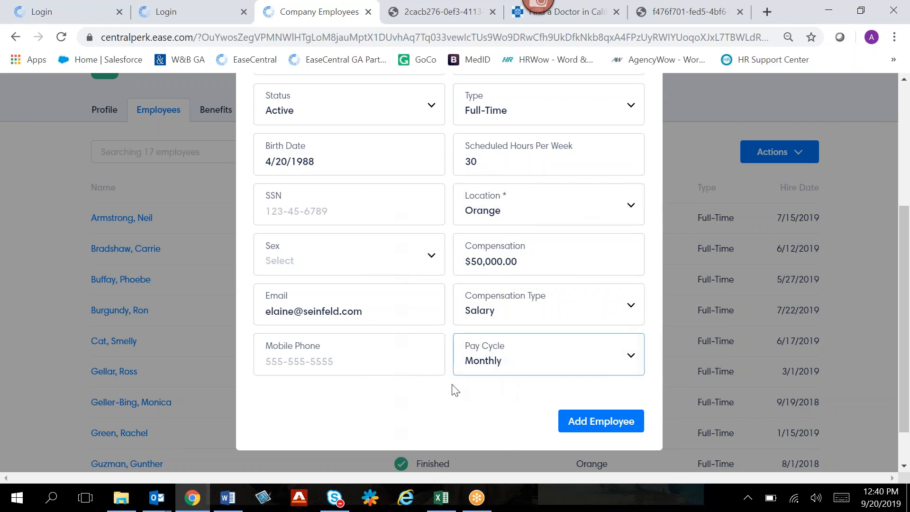
pyautogui.click(590, 426)
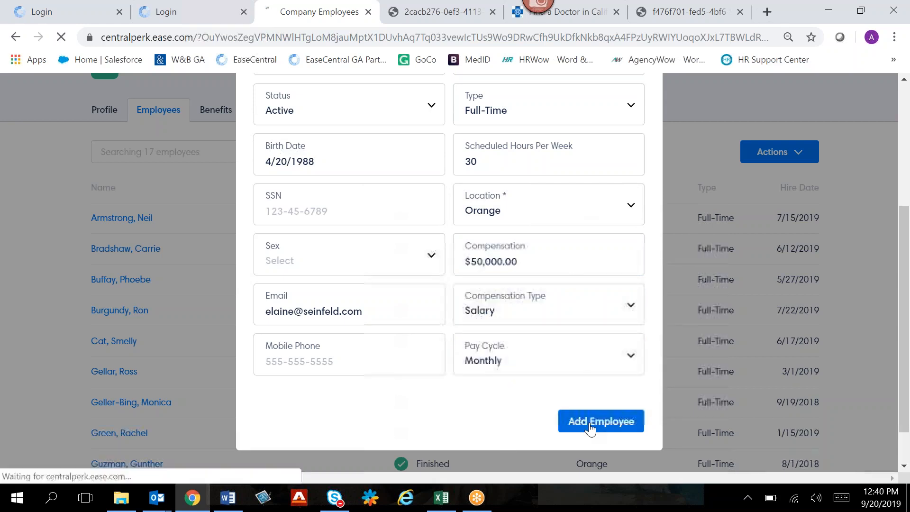
# - Open the new employee's login access settings and prepare a login message using the (Ease) Employee Login Template
pyautogui.scroll(-6, 433, 282)
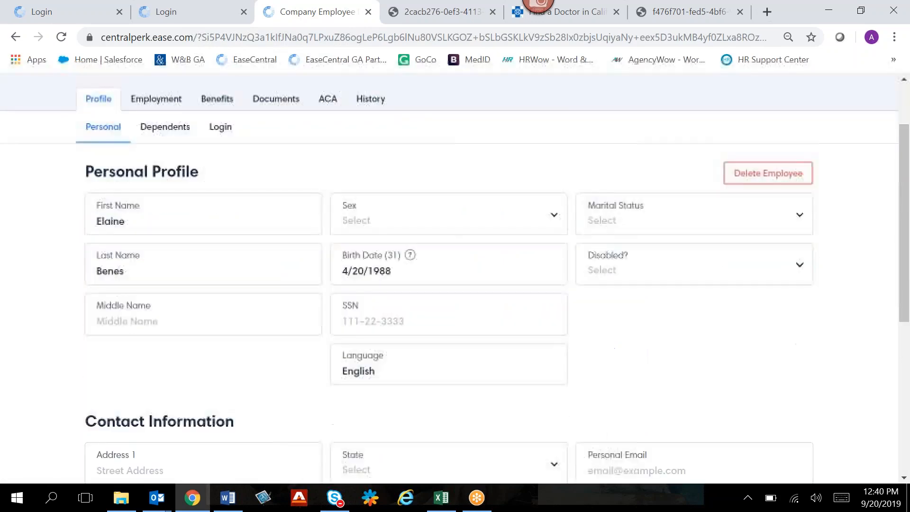
pyautogui.scroll(6, 522, 356)
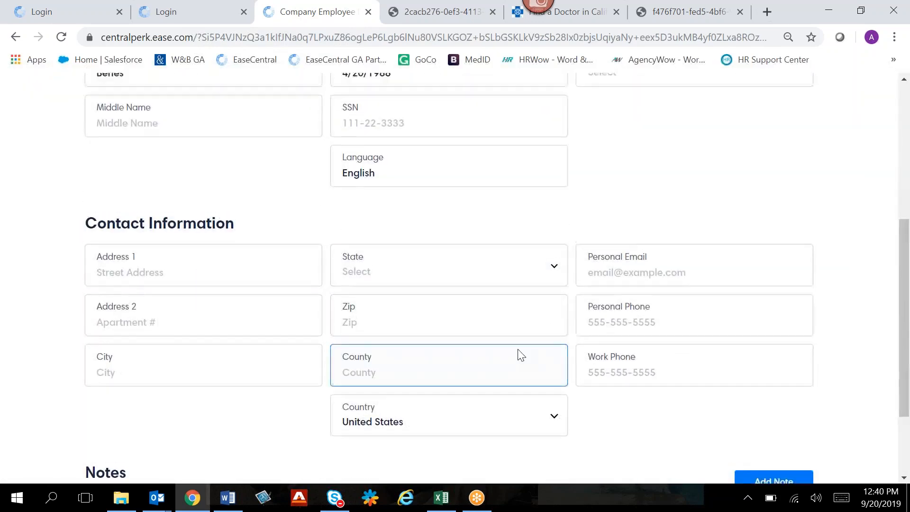
pyautogui.click(220, 210)
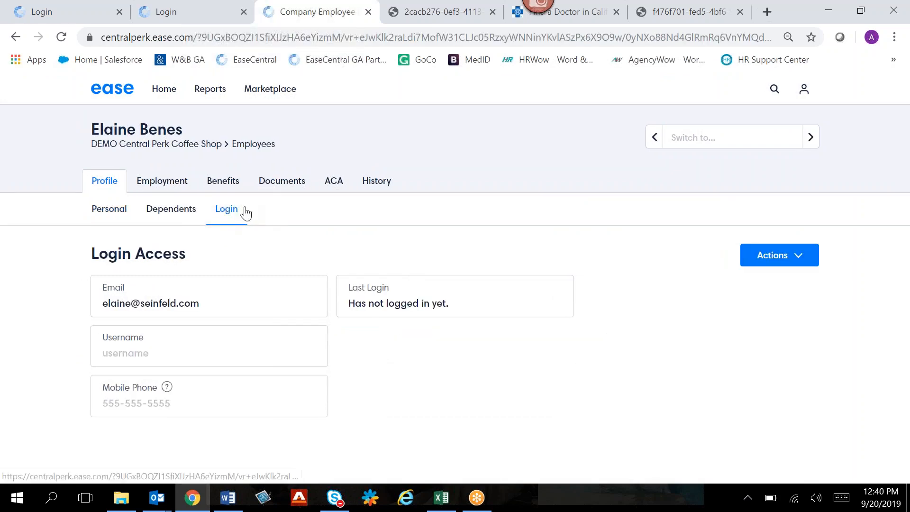
pyautogui.click(794, 263)
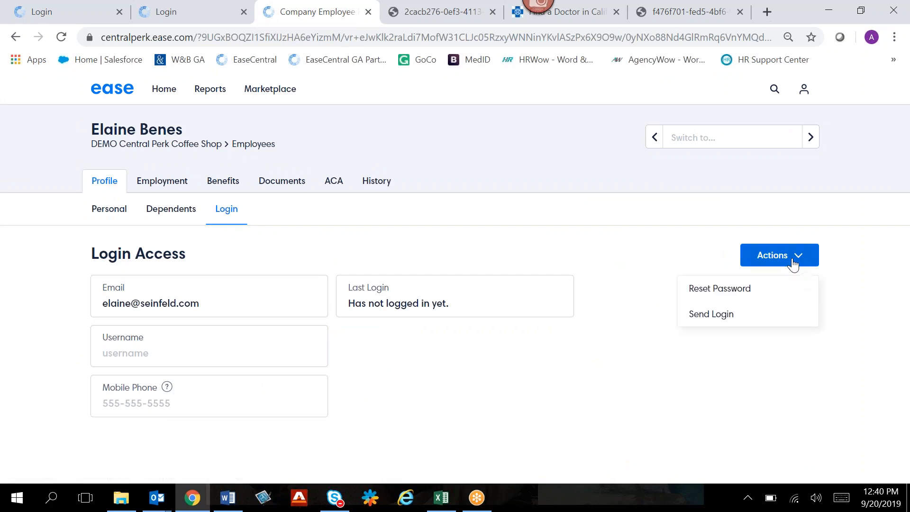
pyautogui.click(711, 314)
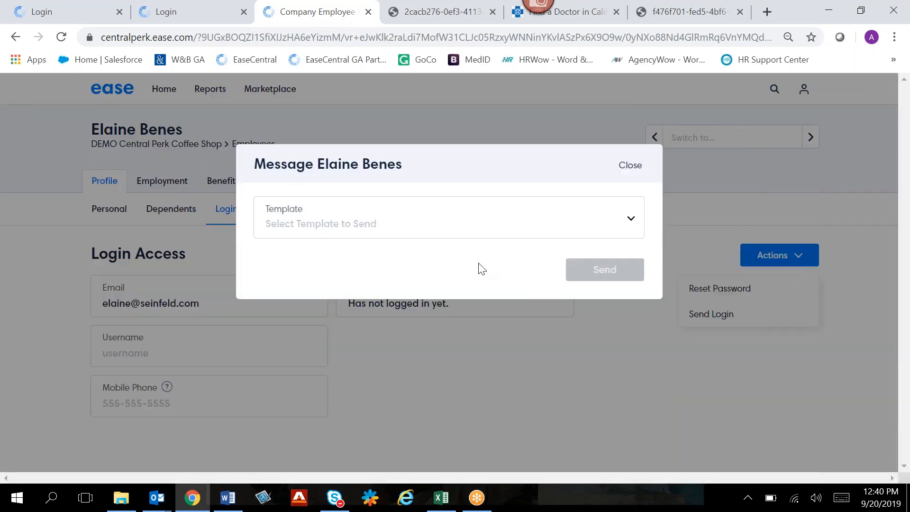
pyautogui.click(391, 228)
pyautogui.click(371, 274)
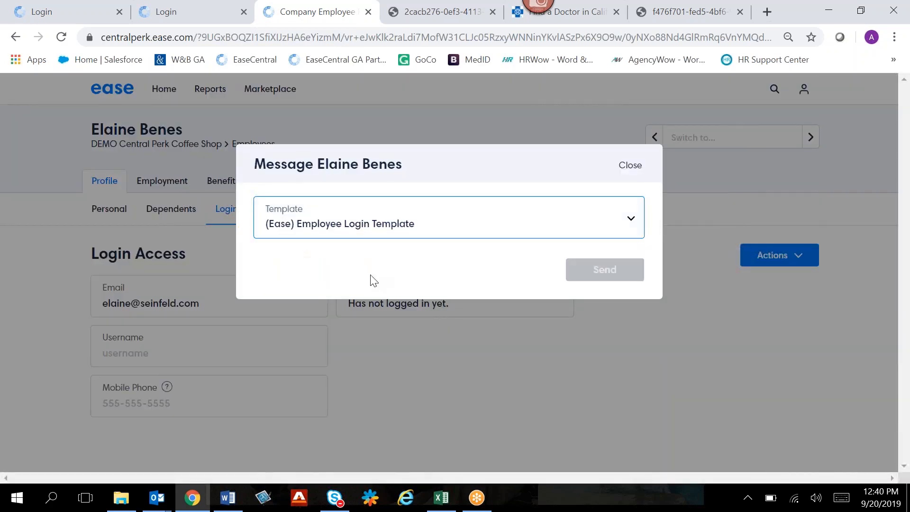
# - Review the welcome message's subject and body text, and close it without sending
pyautogui.scroll(-2, 455, 326)
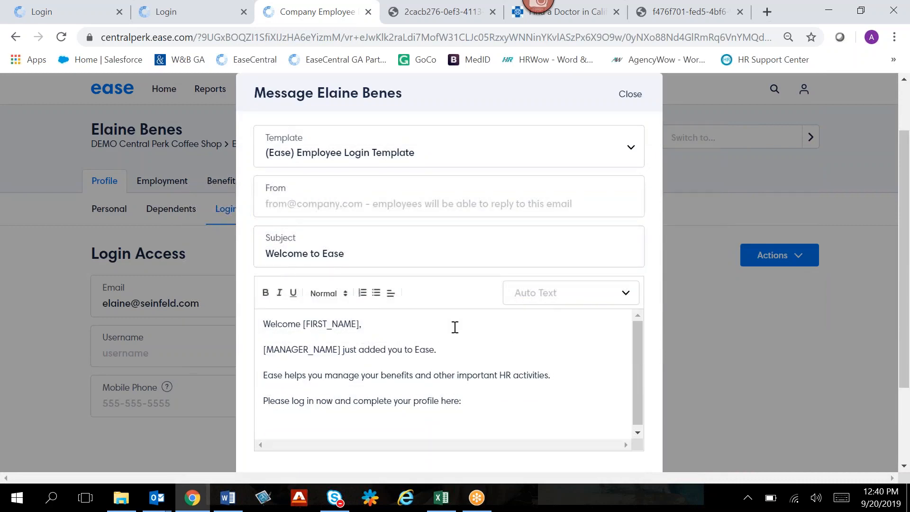
pyautogui.scroll(-1, 461, 361)
pyautogui.scroll(-3, 480, 357)
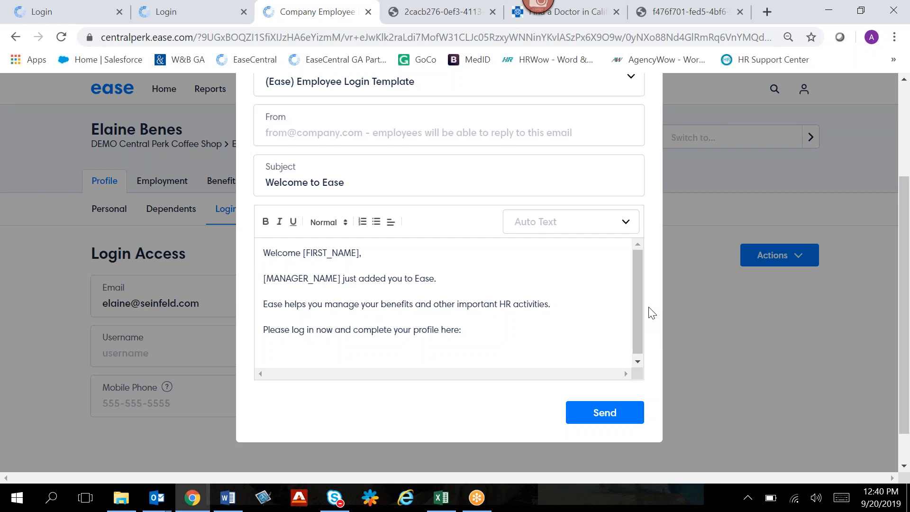
pyautogui.scroll(3, 652, 313)
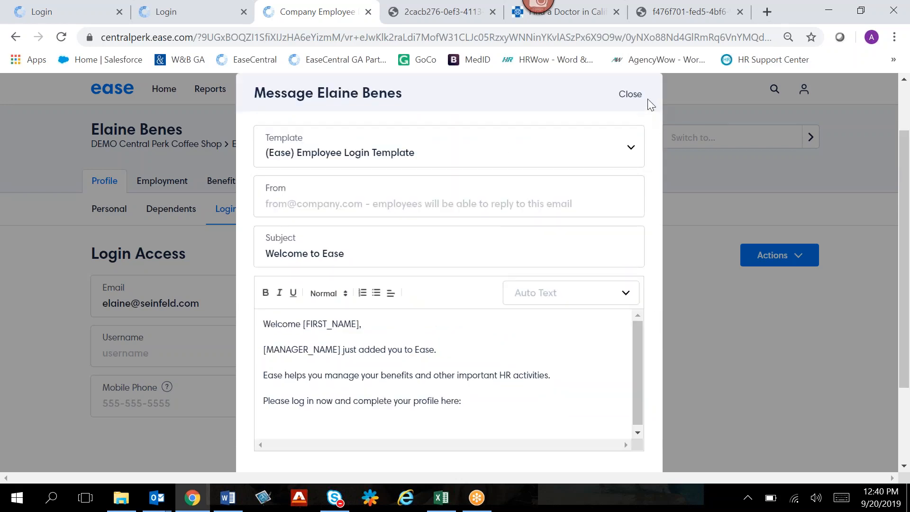
pyautogui.click(640, 95)
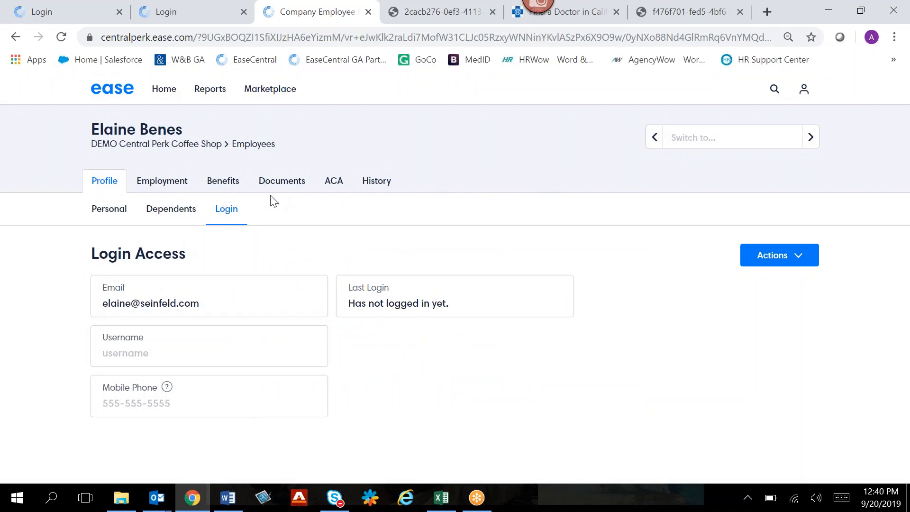
# - Look over the new employee's medical benefit enrollment options and open the guided enrollment on the employee's behalf
pyautogui.click(228, 186)
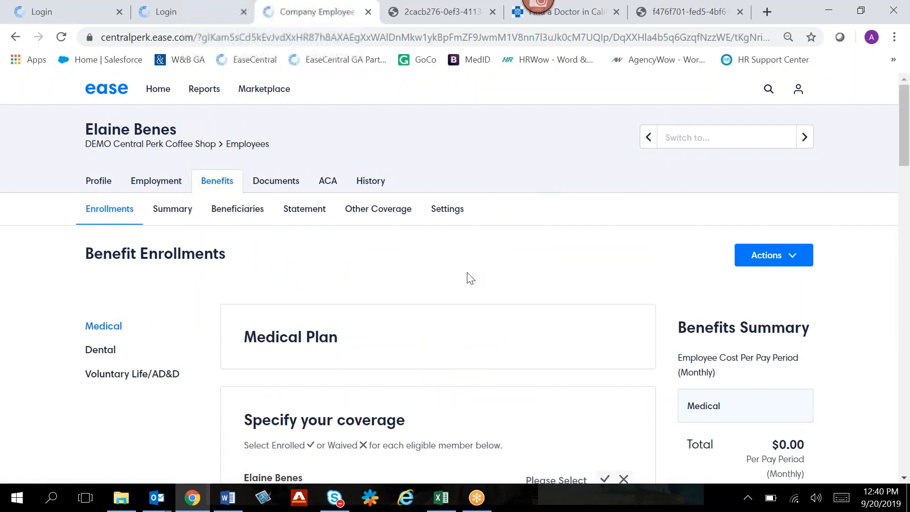
pyautogui.scroll(-8, 471, 278)
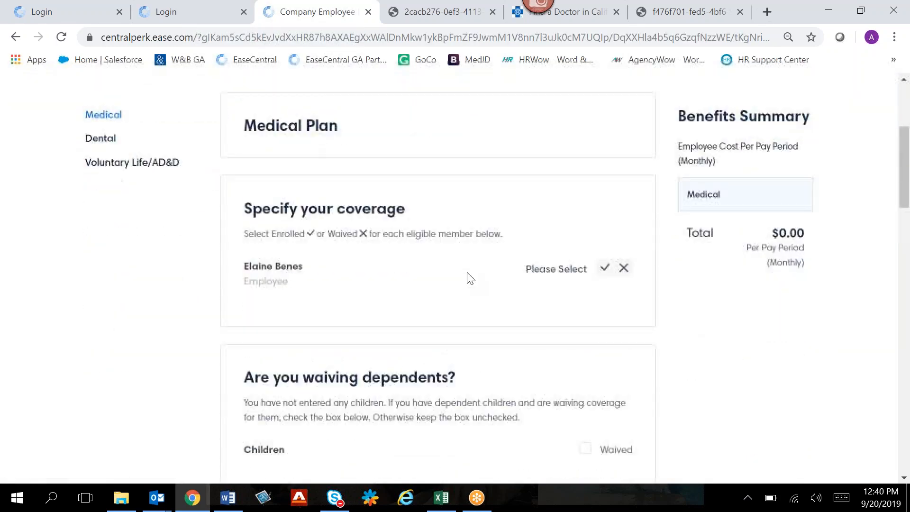
pyautogui.scroll(-2, 470, 278)
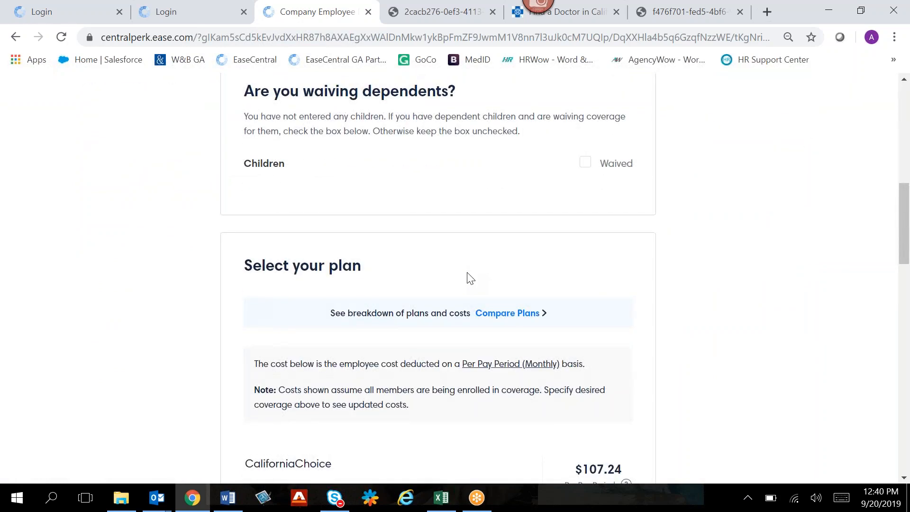
pyautogui.scroll(10, 471, 278)
pyautogui.click(767, 261)
pyautogui.click(756, 315)
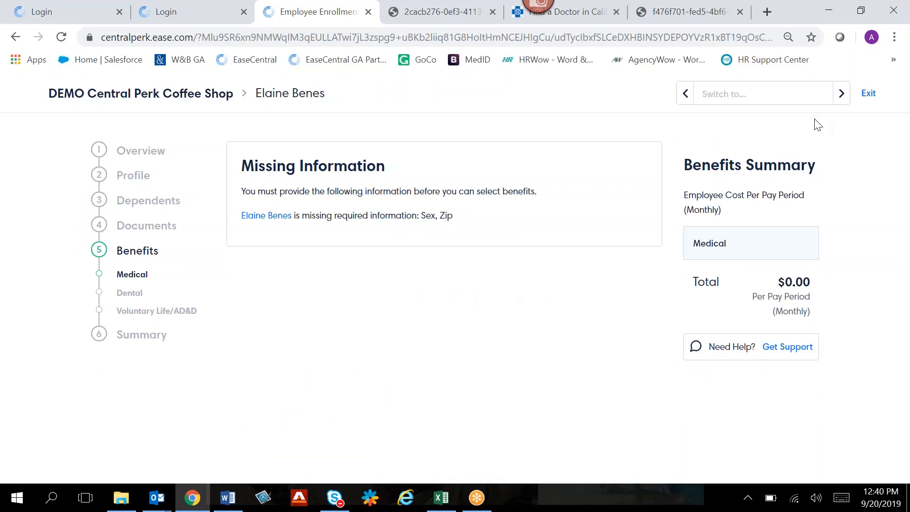
# - Exit the guided enrollment and look over the benefit enrollment actions and the employee's signed forms
pyautogui.click(868, 94)
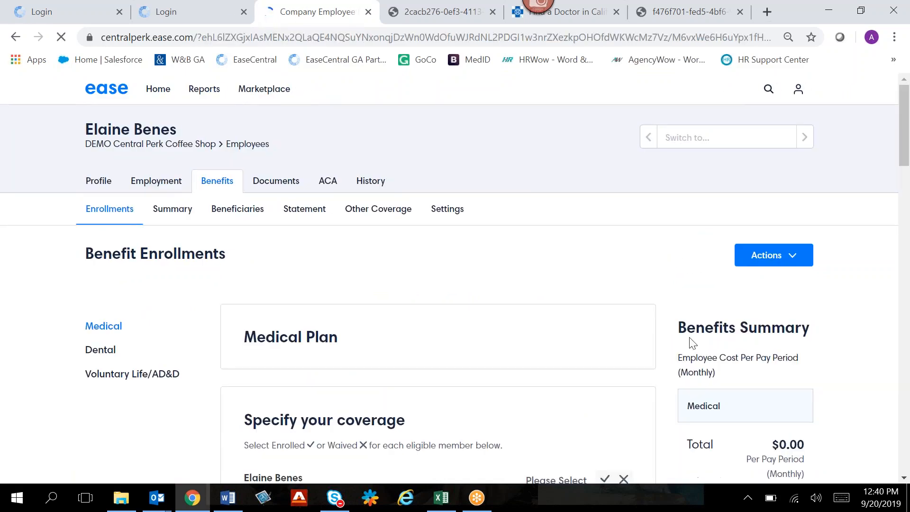
pyautogui.click(766, 255)
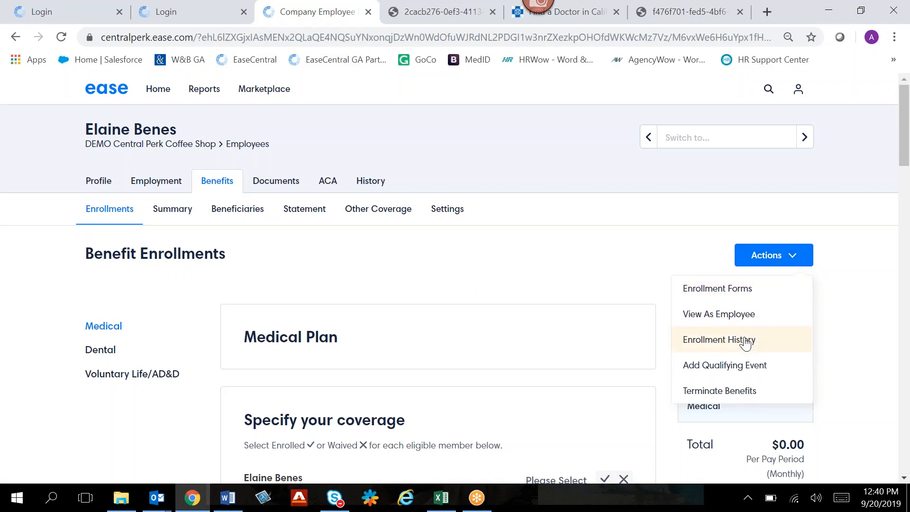
pyautogui.click(640, 256)
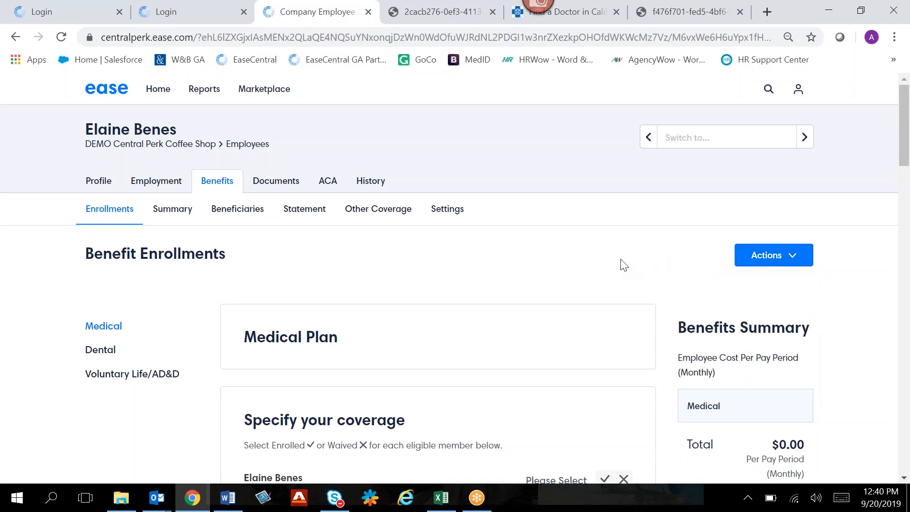
pyautogui.click(281, 185)
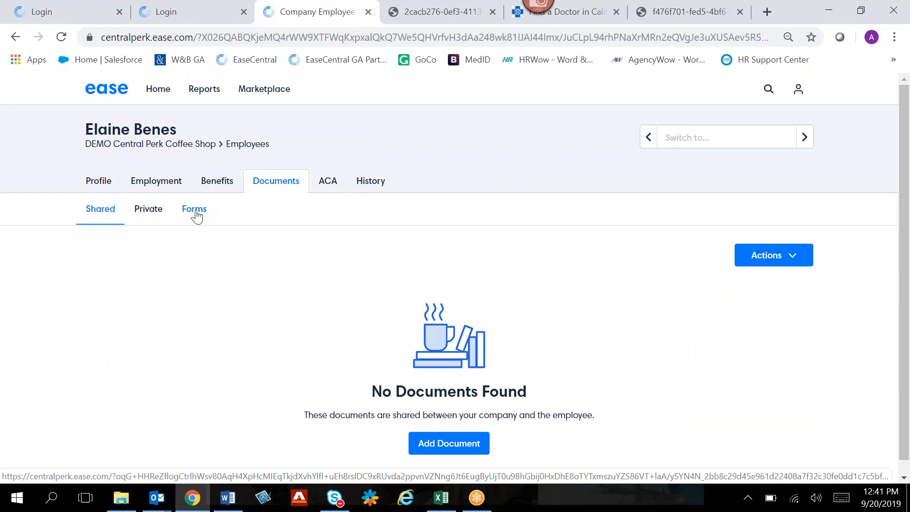
pyautogui.click(196, 213)
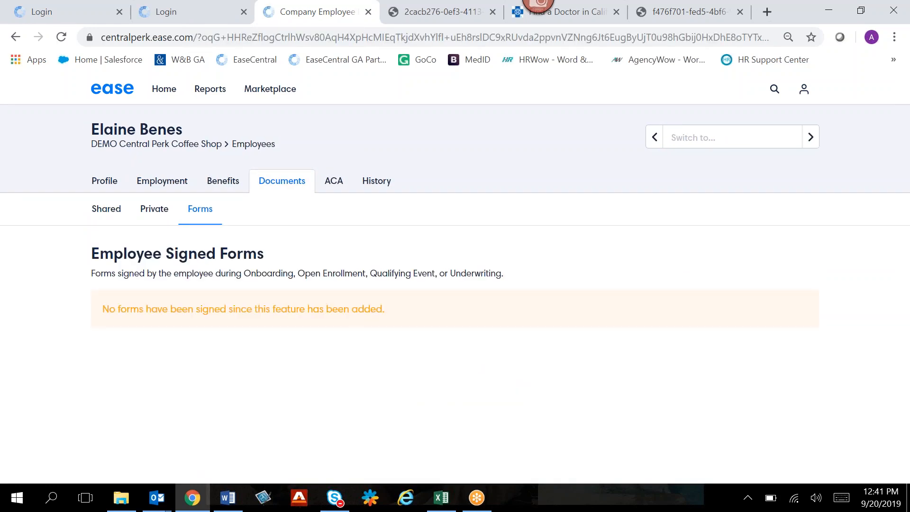
# - Go to the logins list of DEMO Central Perk Coffee Shop and select the employee without a login
pyautogui.click(202, 148)
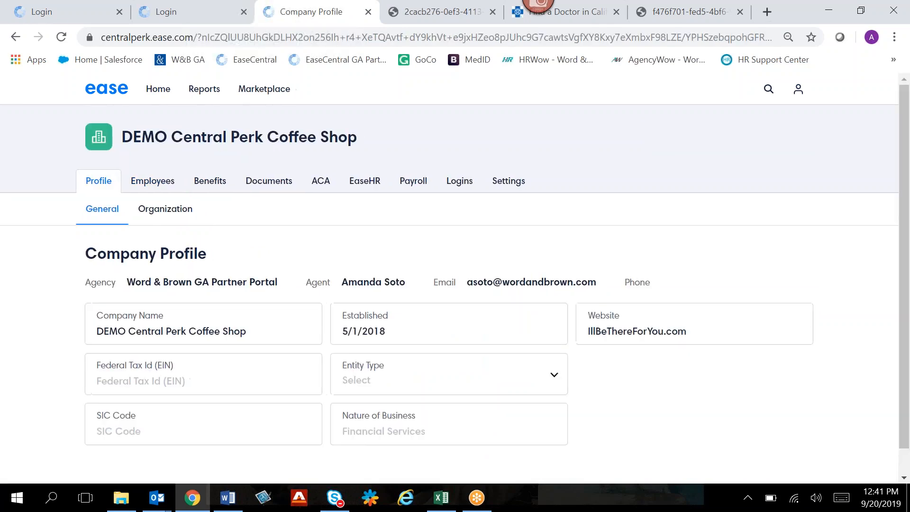
pyautogui.click(459, 185)
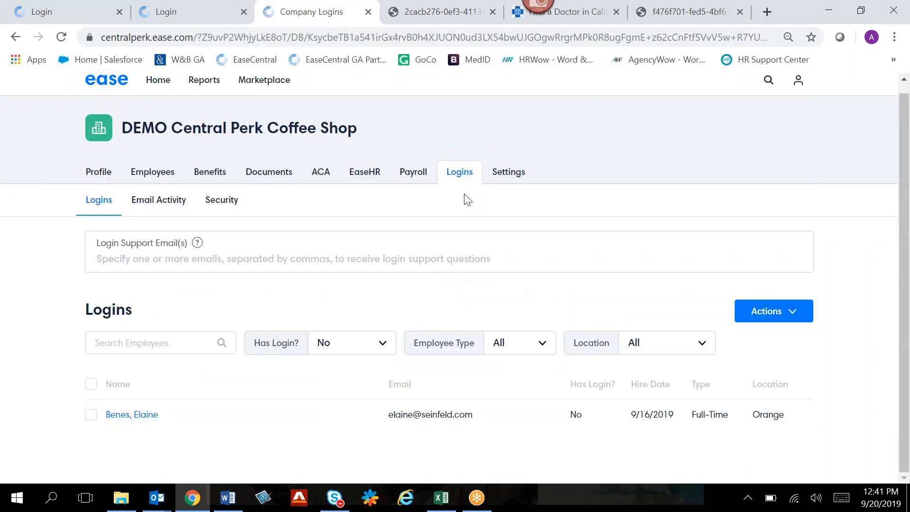
pyautogui.click(91, 416)
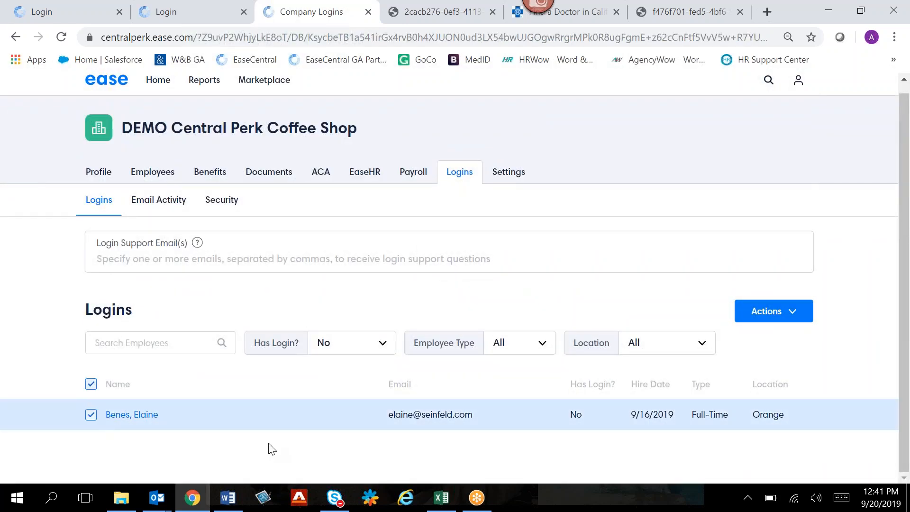
# - View the Send Logins template choice for the selected employee, and close it without sending
pyautogui.click(764, 316)
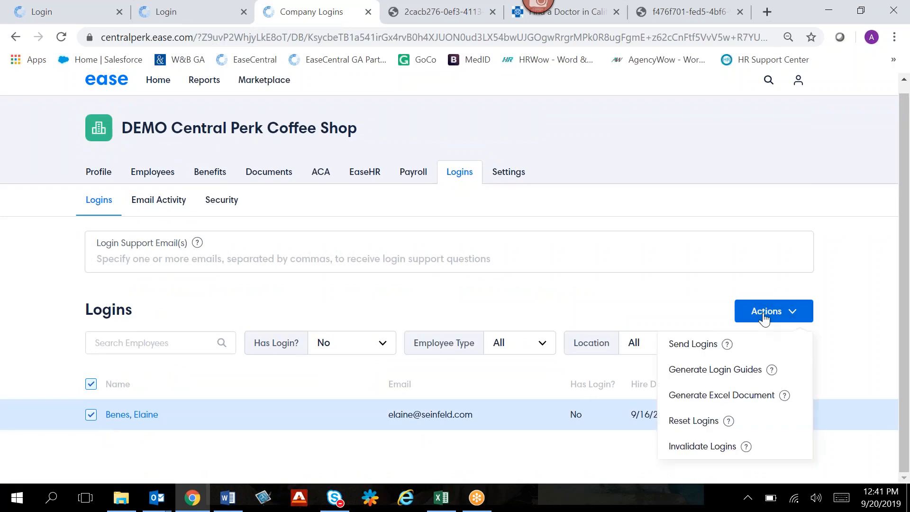
pyautogui.click(768, 346)
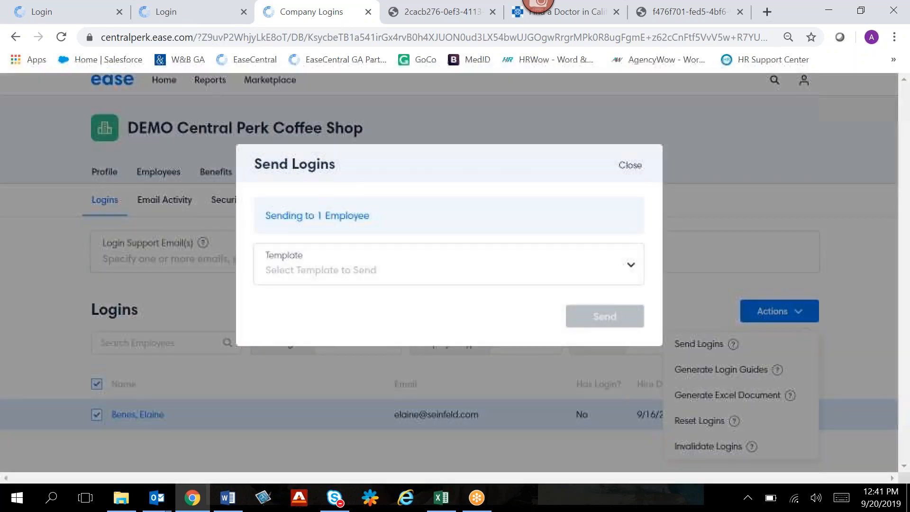
pyautogui.click(476, 268)
pyautogui.click(636, 169)
pyautogui.click(636, 170)
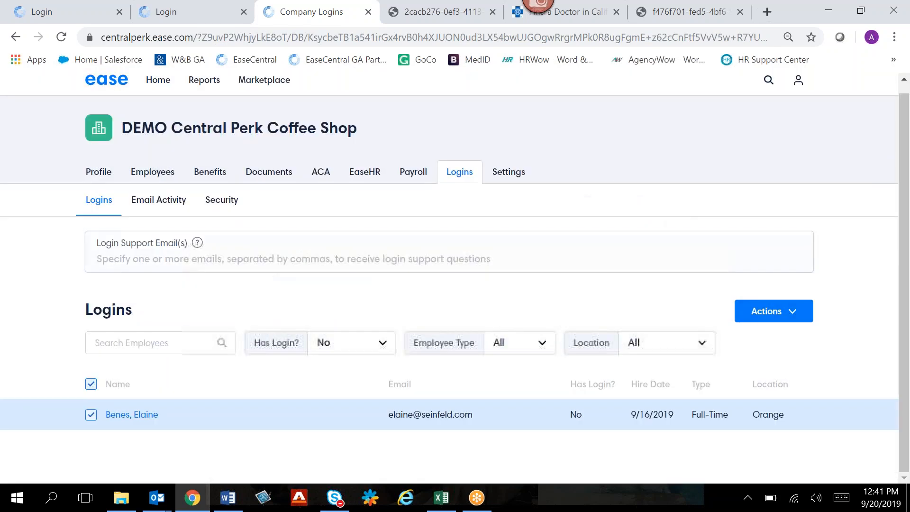
# - Generate a login guide for the selected employee using the Employee Login Guide Template
pyautogui.click(752, 313)
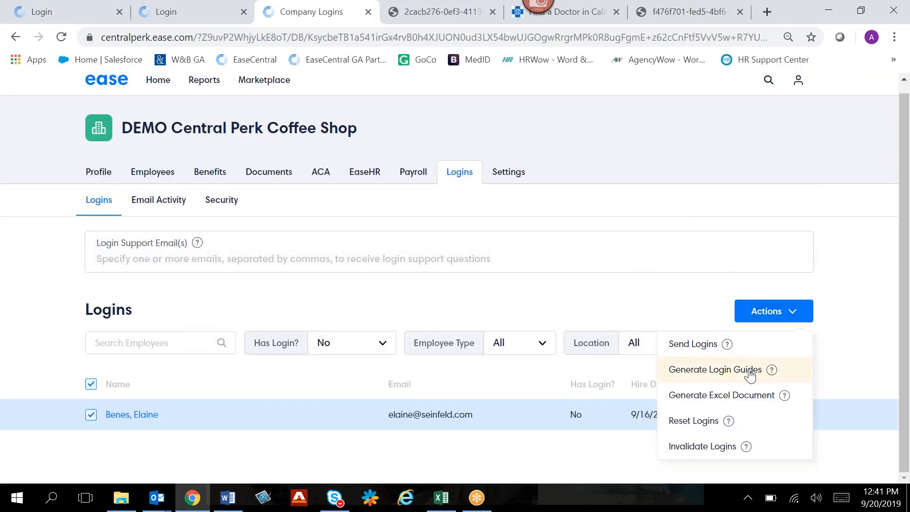
pyautogui.click(750, 375)
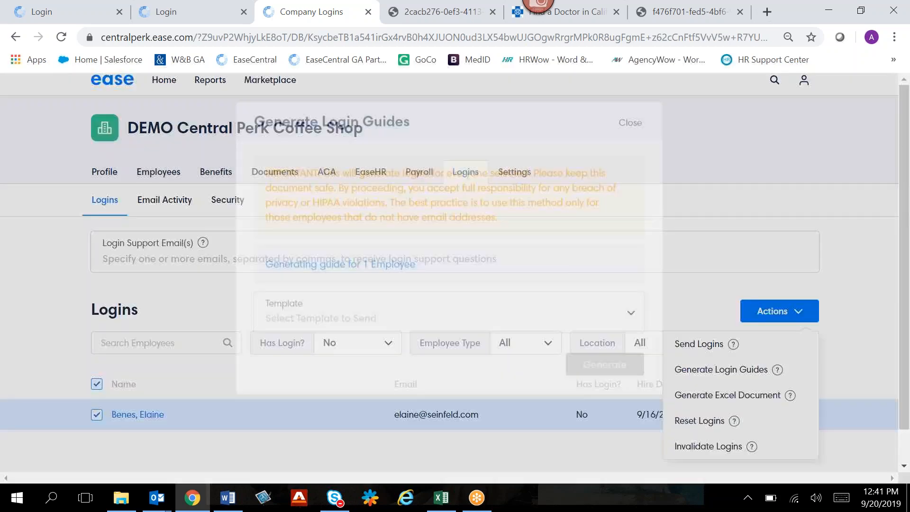
pyautogui.click(351, 363)
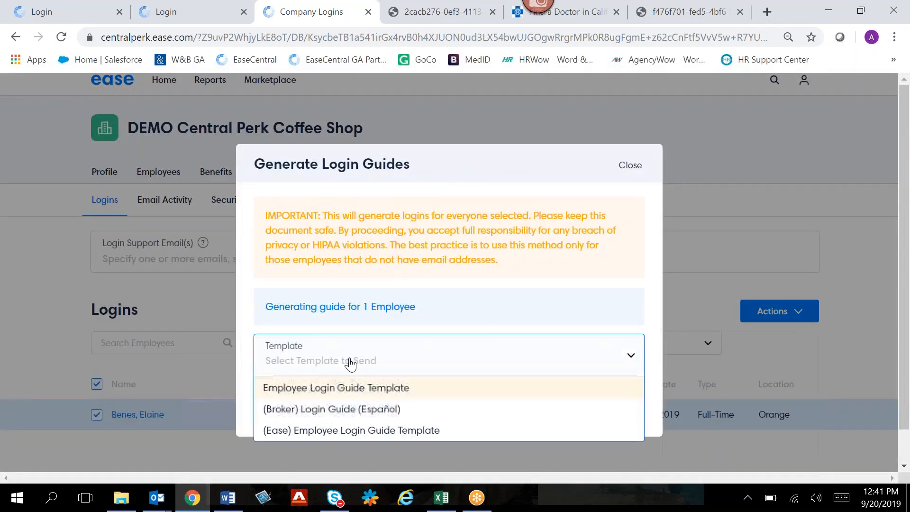
pyautogui.click(359, 388)
pyautogui.scroll(-5, 358, 225)
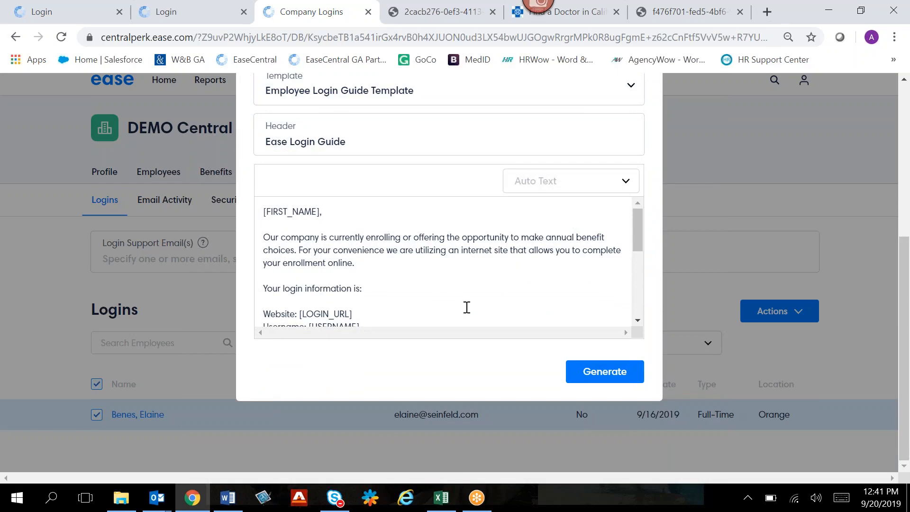
pyautogui.click(577, 379)
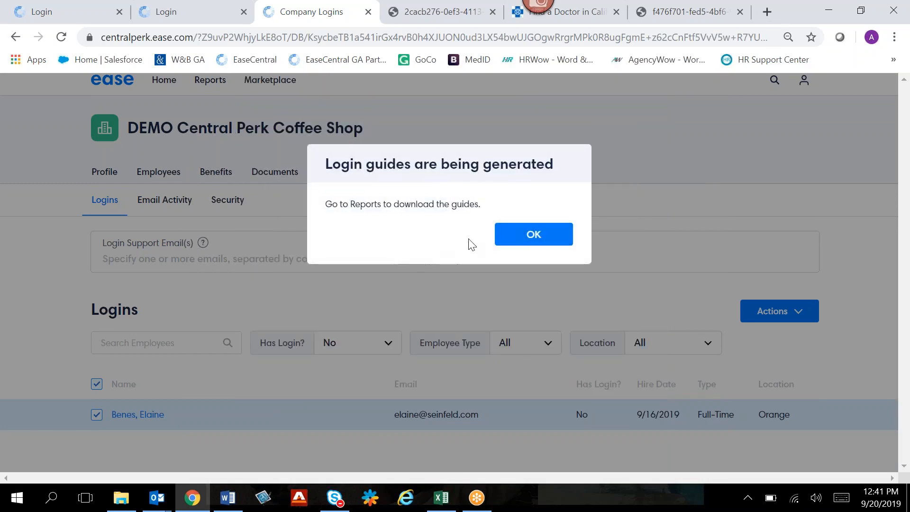
pyautogui.click(508, 238)
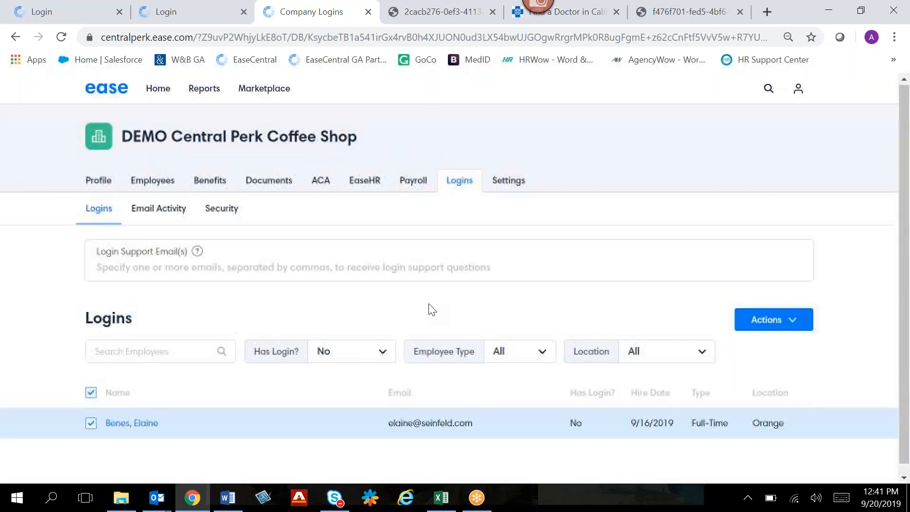
# - Open the DEMO Central Perk Coffee Shop - Login Guides.pdf from the generated reports and look through the guide
pyautogui.click(204, 90)
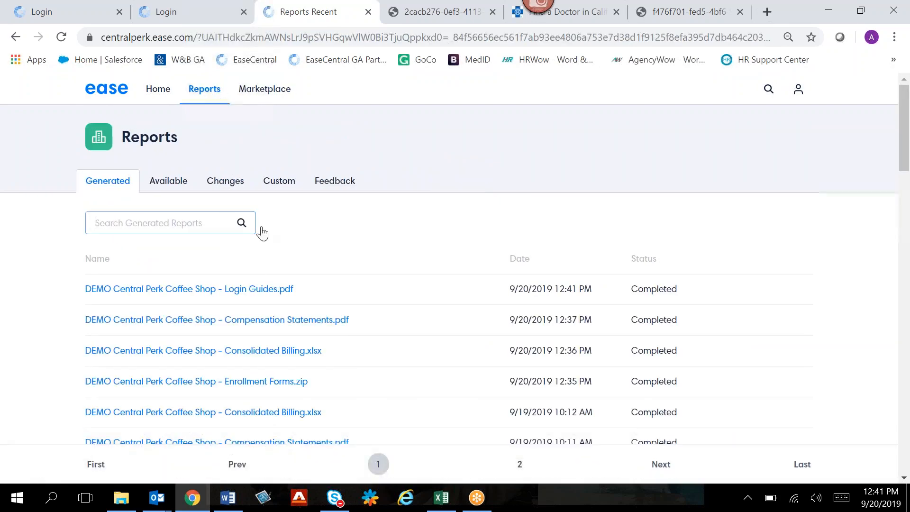
pyautogui.click(213, 289)
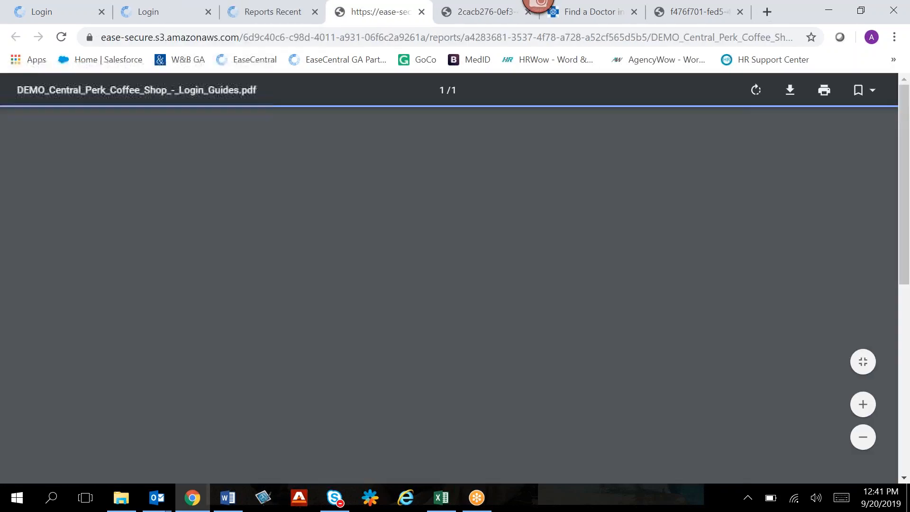
pyautogui.scroll(-4, 627, 287)
pyautogui.scroll(4, 626, 289)
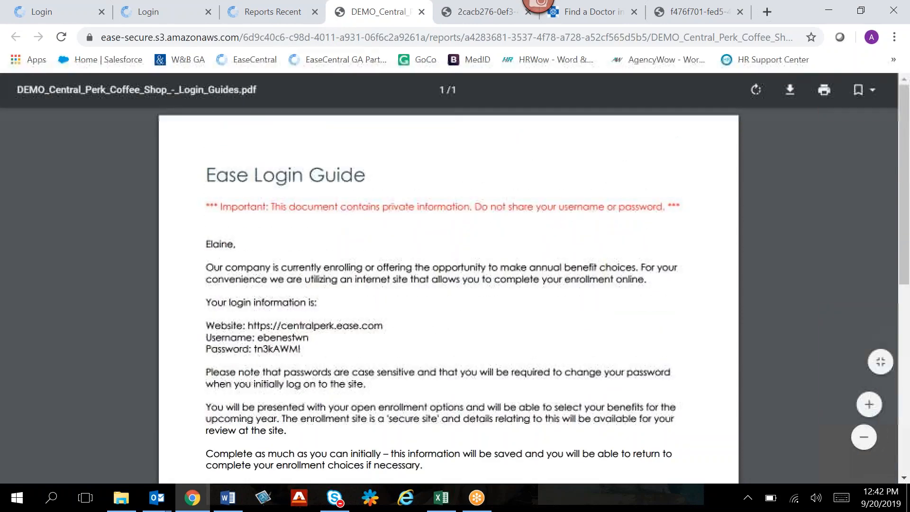
# - Return to the Ease reports and review the carriers and change types of the employees in the Manage Changes list
pyautogui.click(270, 11)
pyautogui.click(17, 39)
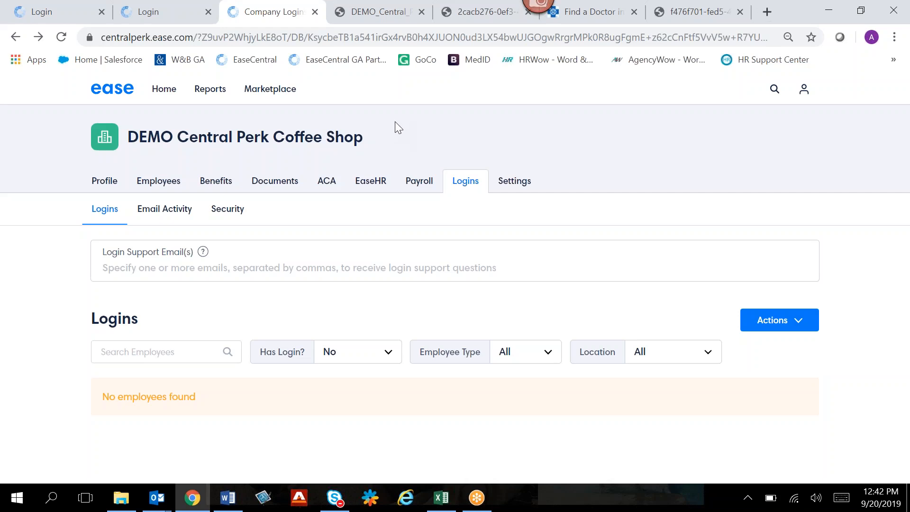
pyautogui.click(220, 95)
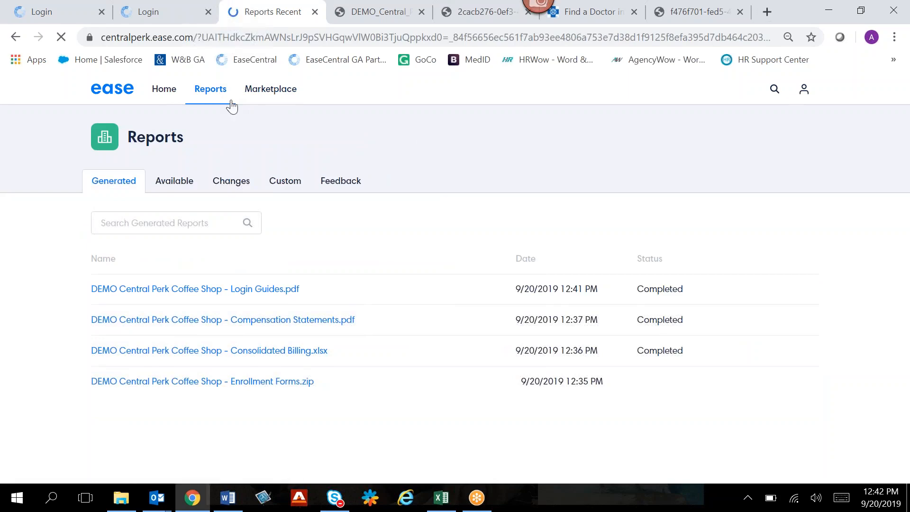
pyautogui.click(234, 181)
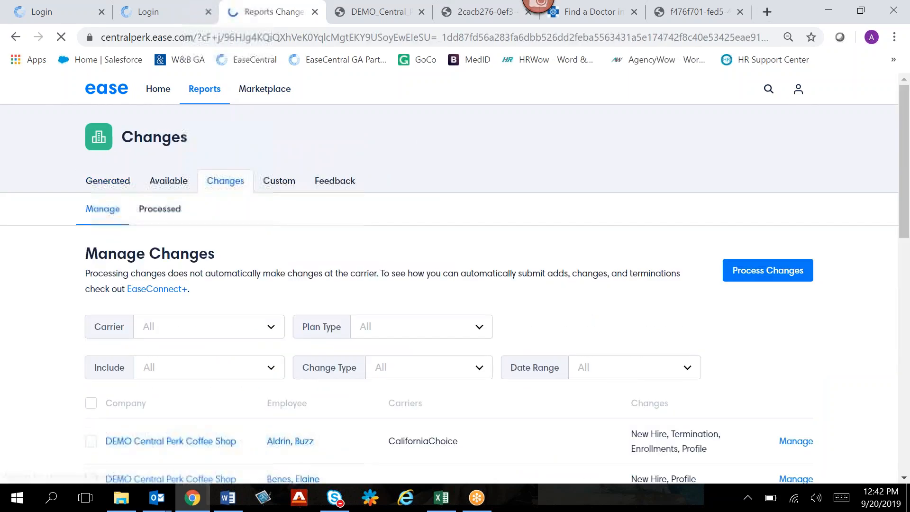
pyautogui.scroll(-5, 569, 284)
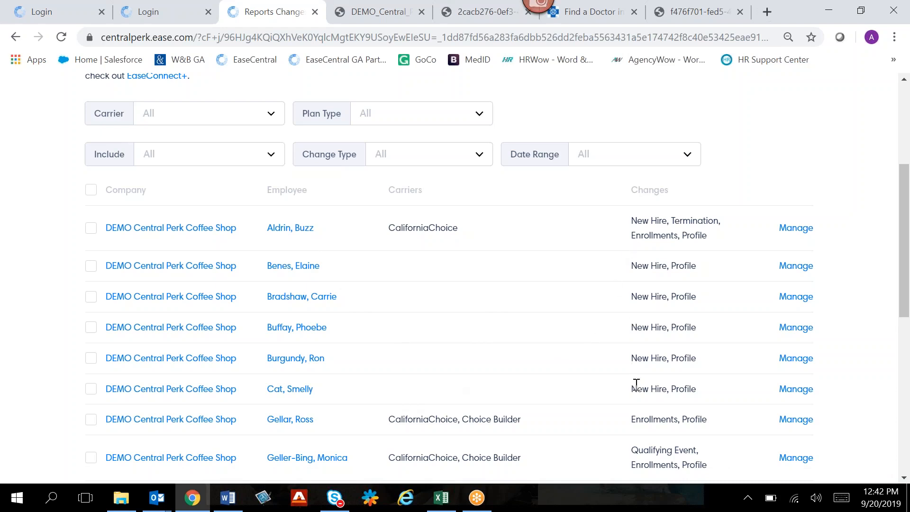
pyautogui.scroll(-2, 492, 319)
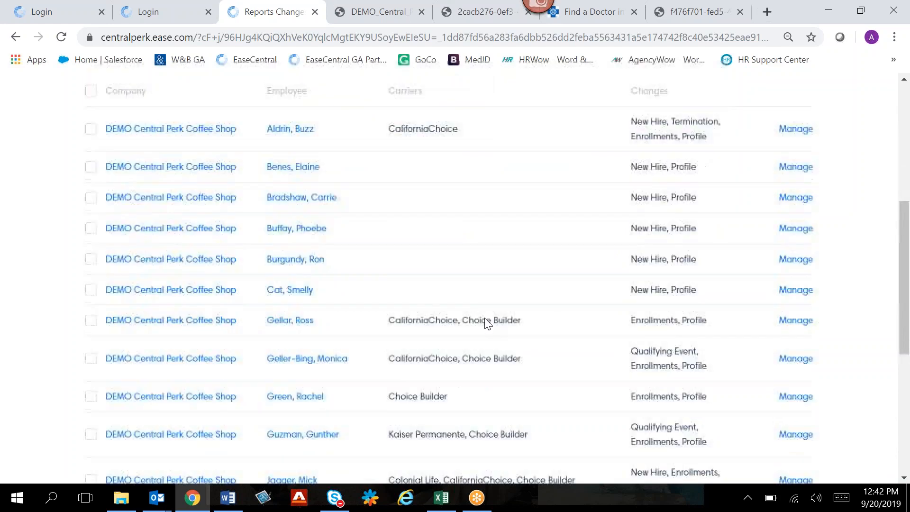
pyautogui.scroll(-1, 484, 318)
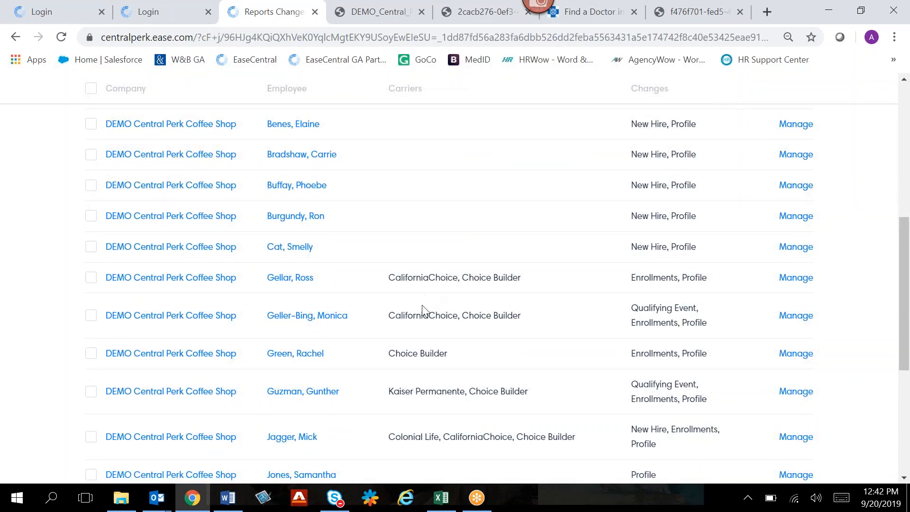
pyautogui.scroll(-3, 423, 310)
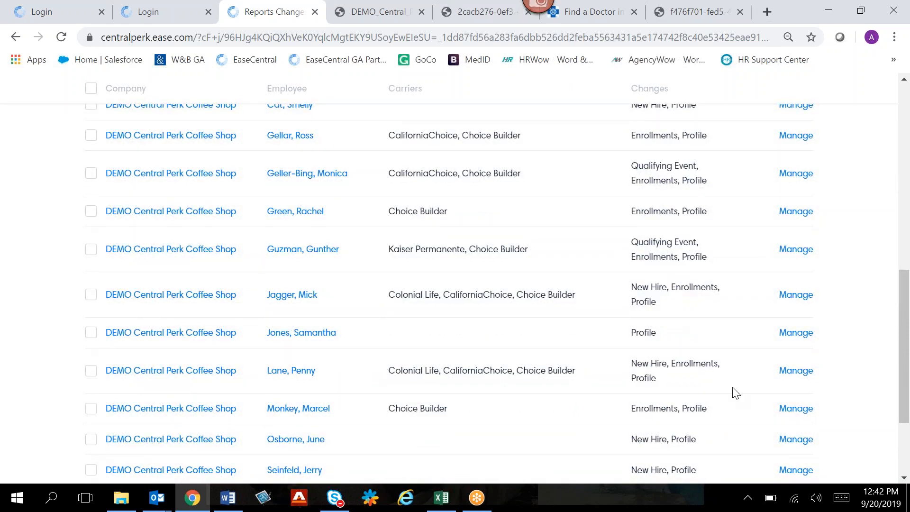
# - Open the change details of the employee who completed enrollment, and review the enrollment entries and available actions
pyautogui.click(788, 371)
pyautogui.scroll(-5, 763, 372)
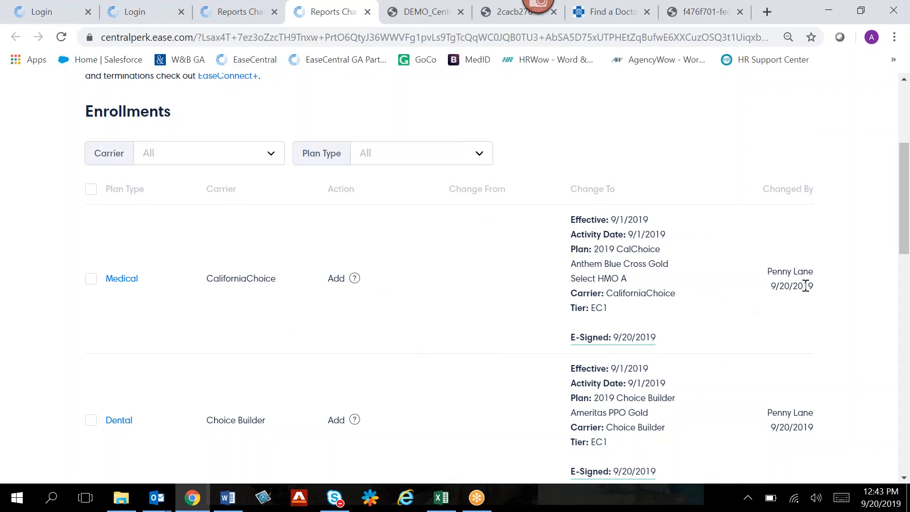
pyautogui.scroll(5, 790, 291)
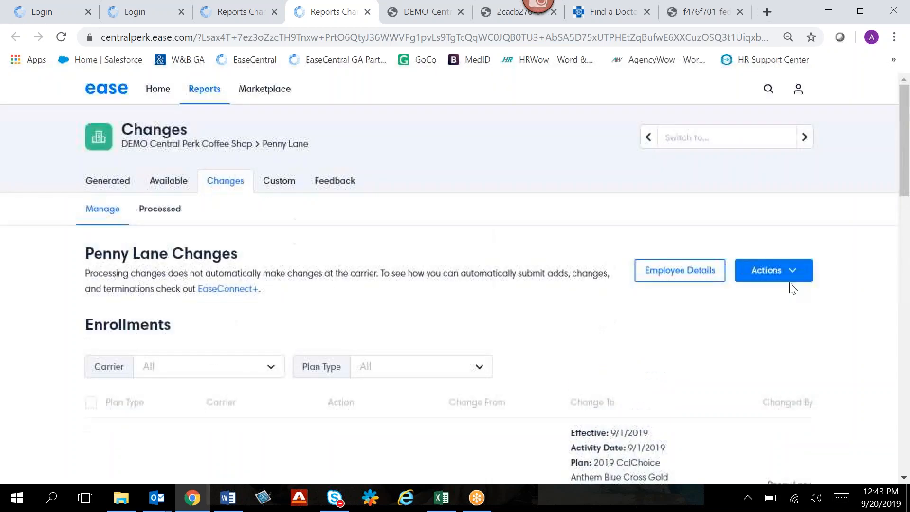
pyautogui.click(779, 272)
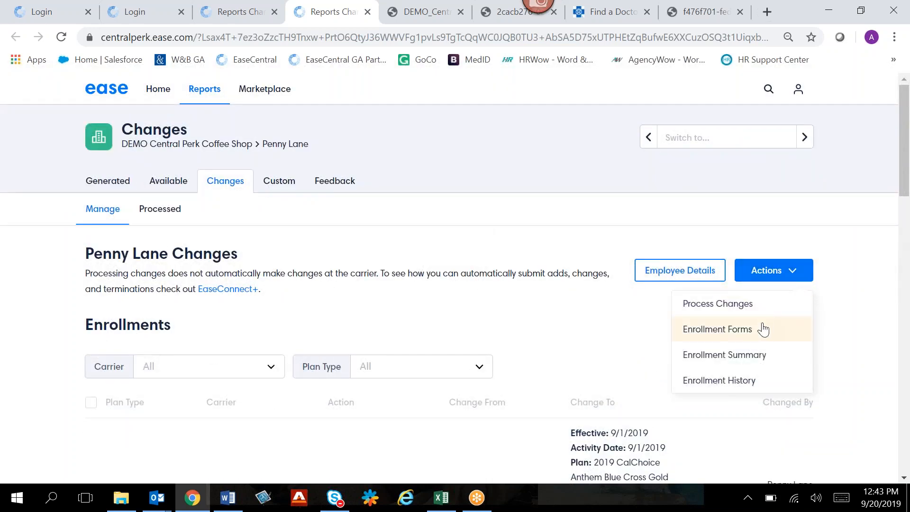
pyautogui.click(599, 340)
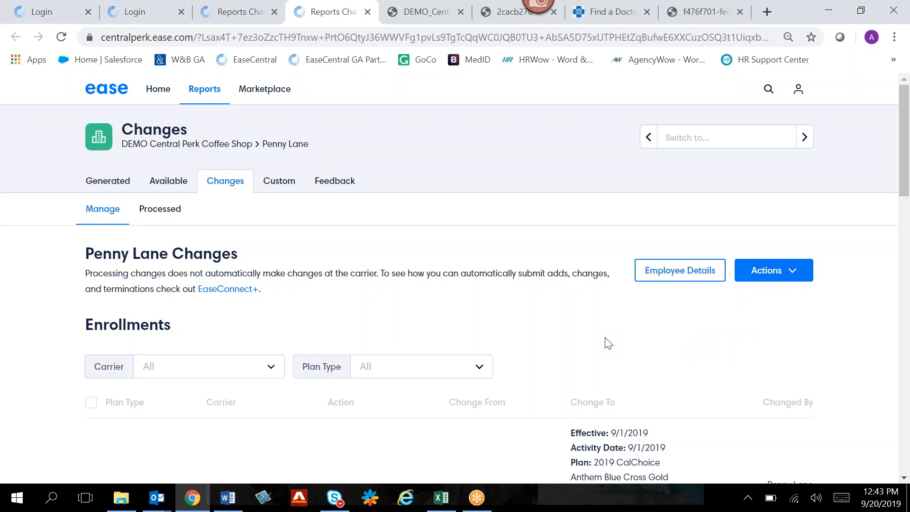
# - Select all of the employee's enrollment changes and all Profile & Notifications changes
pyautogui.scroll(-3, 609, 343)
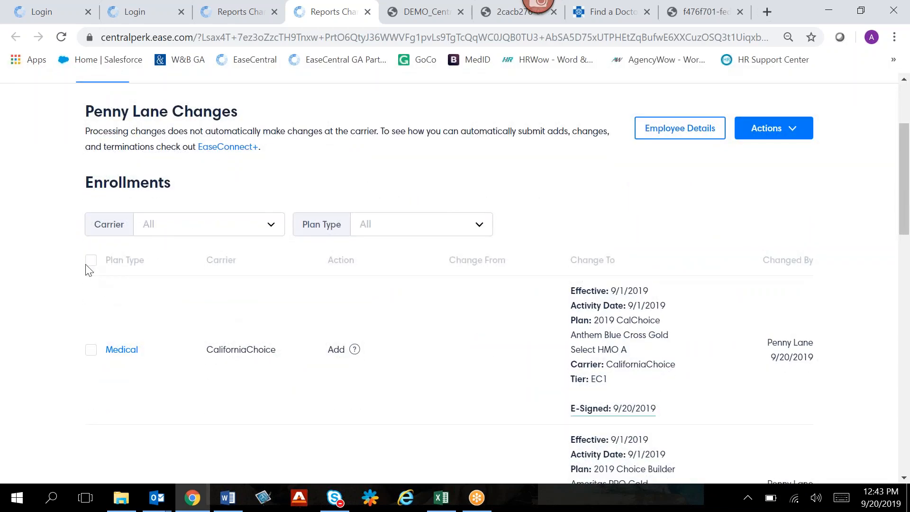
pyautogui.click(90, 262)
pyautogui.scroll(-6, 575, 363)
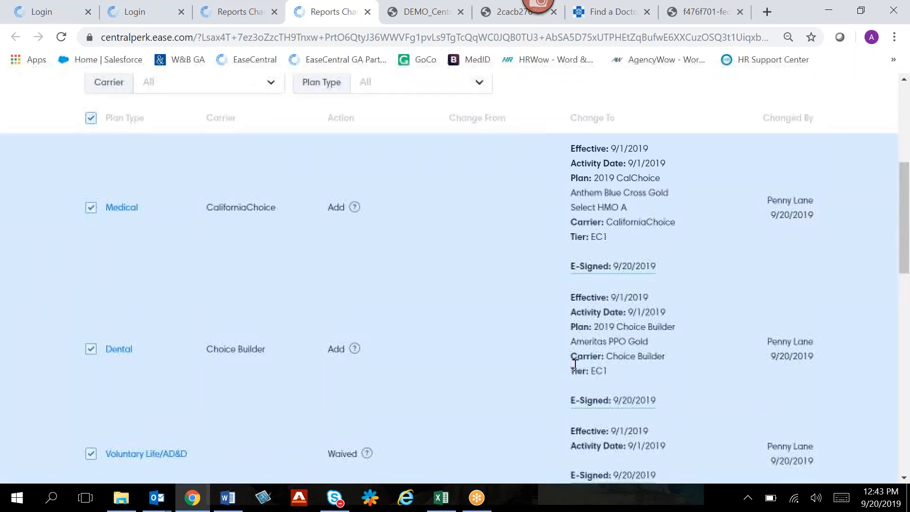
pyautogui.scroll(-2, 479, 182)
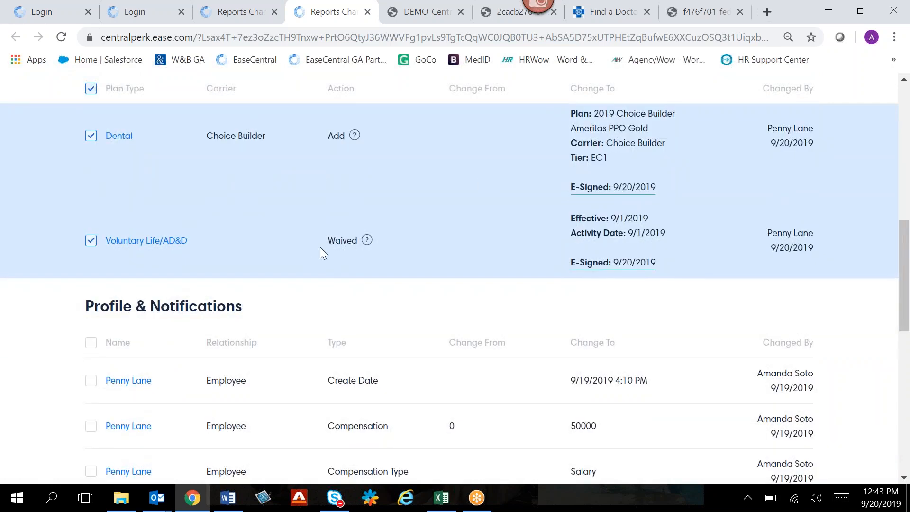
pyautogui.click(91, 349)
pyautogui.scroll(-6, 635, 314)
pyautogui.scroll(13, 636, 314)
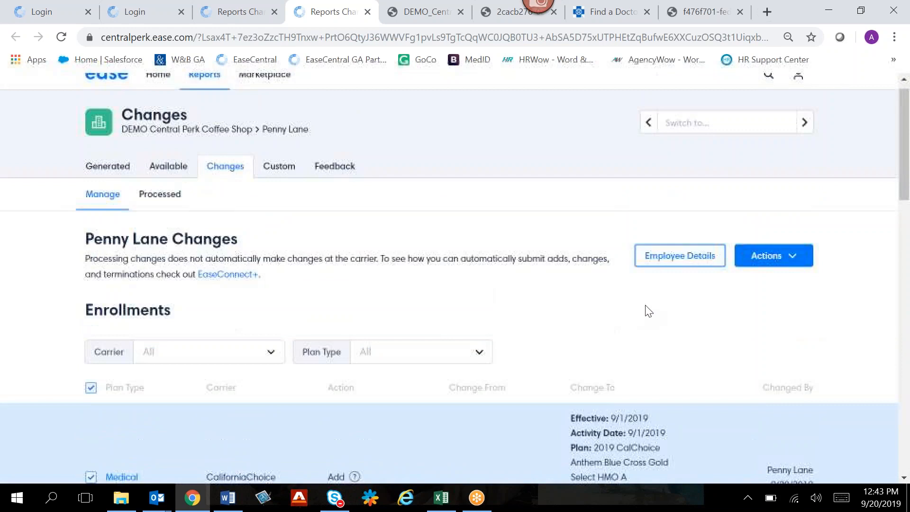
# - Process the employee's selected changes with the note "submitted to carrier"
pyautogui.click(767, 269)
pyautogui.click(735, 308)
pyautogui.click(451, 317)
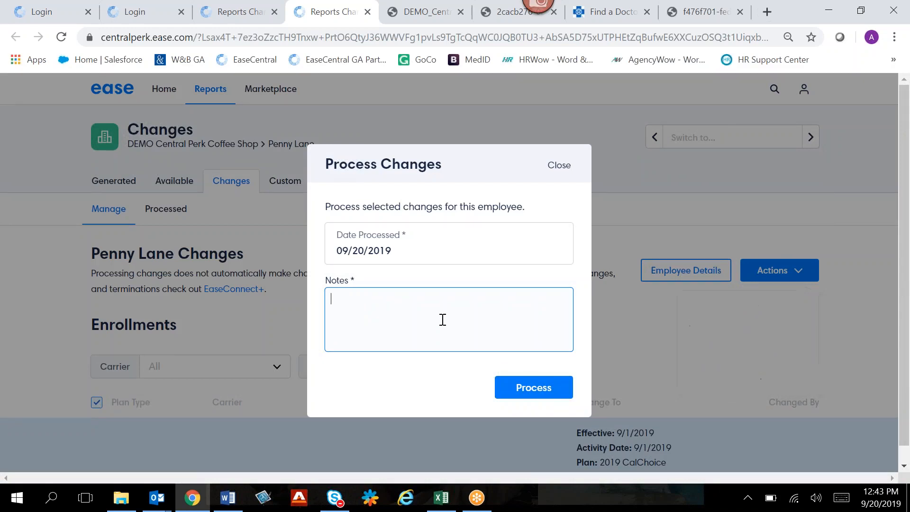
pyautogui.write('submitted to carrier')
pyautogui.click(526, 387)
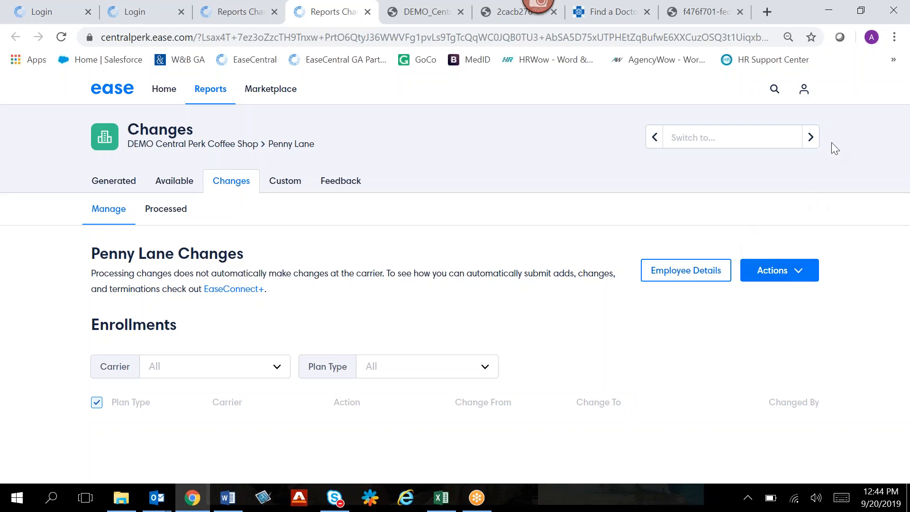
# - Look at the account options, including Support, and dismiss them
pyautogui.click(806, 90)
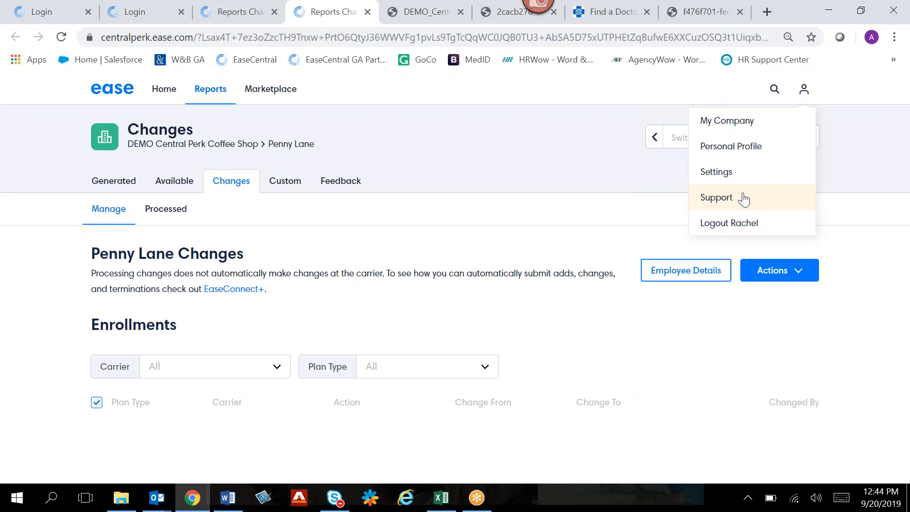
pyautogui.click(539, 189)
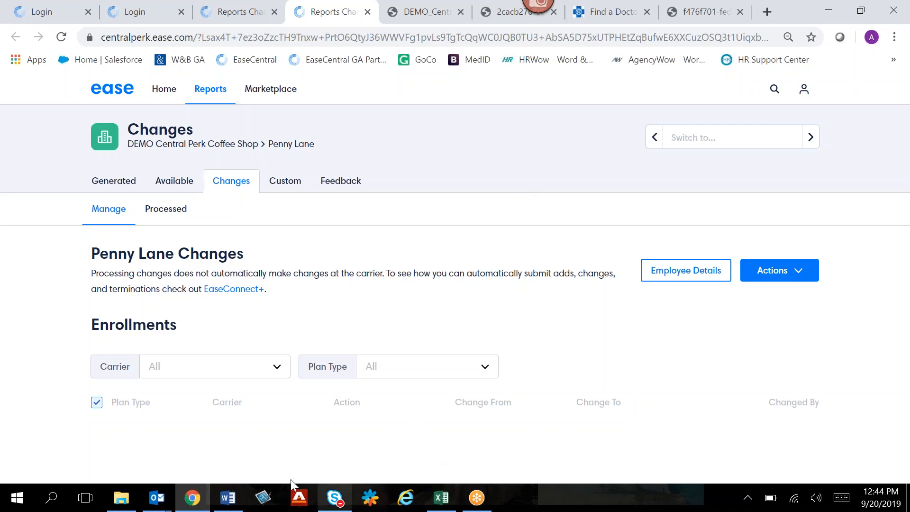
# - Switch to Word to view the Ease set-up requirements, and review the Intake Form sheet of the Ease intake workbook in Excel
pyautogui.click(227, 497)
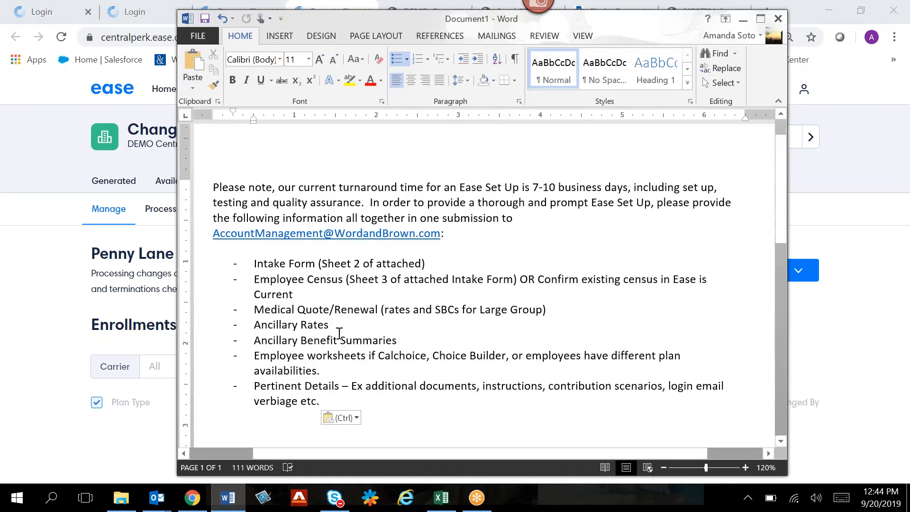
pyautogui.click(446, 507)
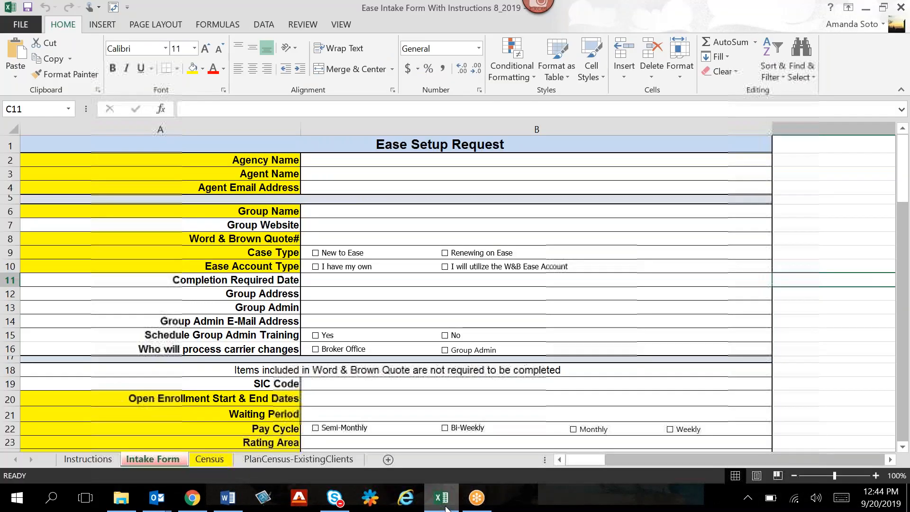
pyautogui.scroll(-3, 344, 320)
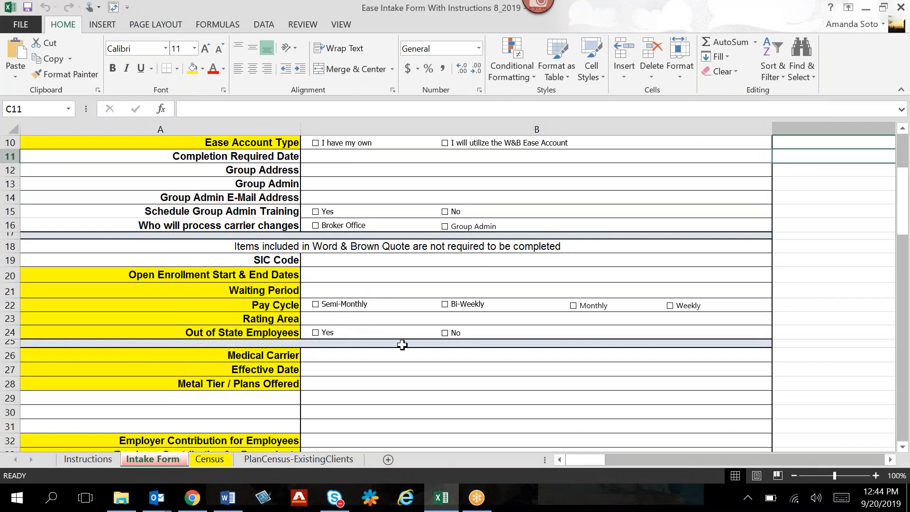
pyautogui.scroll(-3, 413, 374)
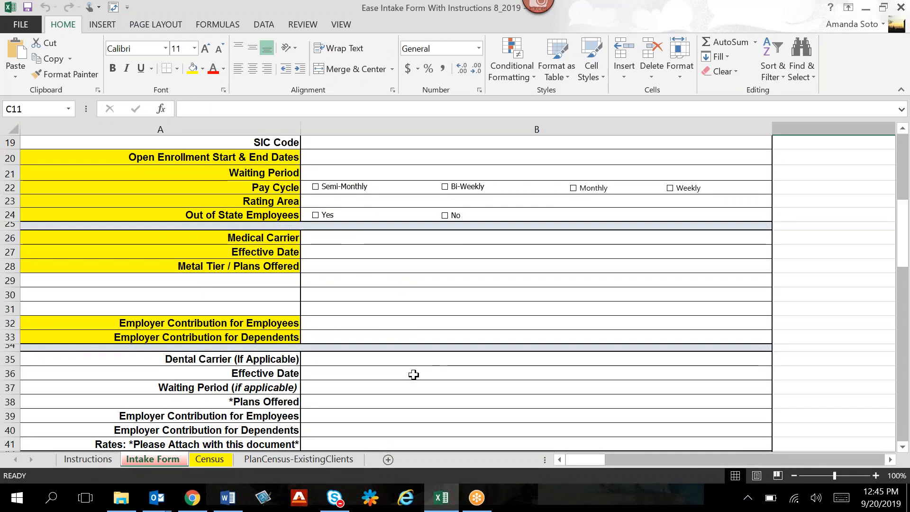
# - View the columns of the Census sheet in the intake workbook, and close the workbook
pyautogui.click(209, 460)
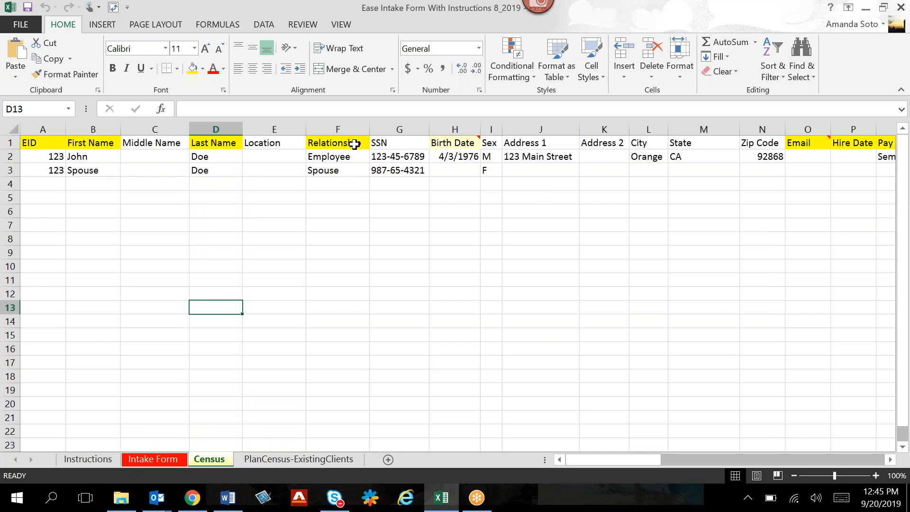
pyautogui.moveTo(704, 14); pyautogui.dragTo(628, 73)
pyautogui.click(822, 70)
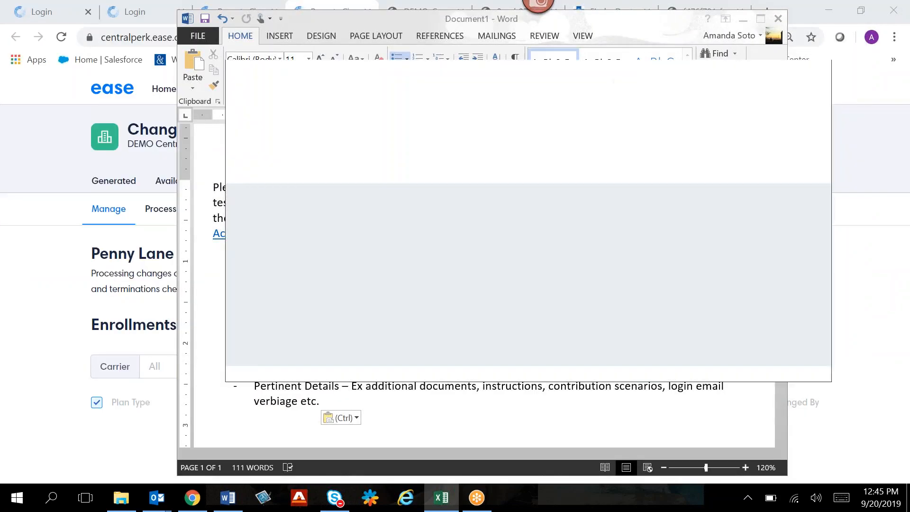